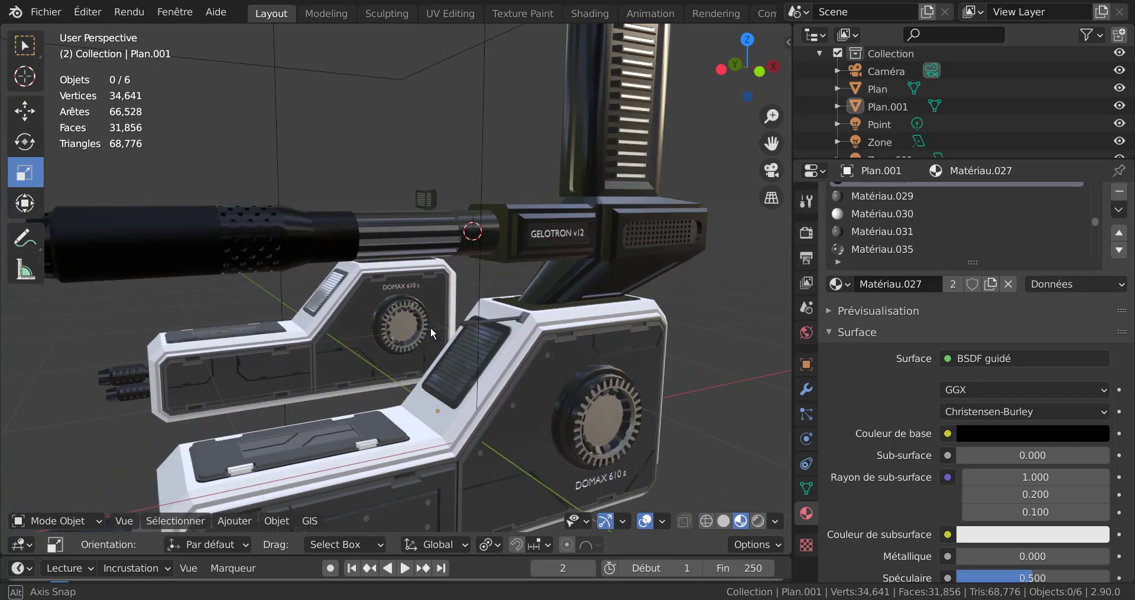
# Examine the GELOTRON v12 lettering on the gun housing of the finished robot up close
pyautogui.scroll(2, 608, 288)
pyautogui.keyDown('shift'); pyautogui.moveTo(608, 288); pyautogui.dragTo(510, 286, button='middle'); pyautogui.keyUp('shift')
pyautogui.scroll(3, 480, 317)
pyautogui.scroll(2, 502, 269)
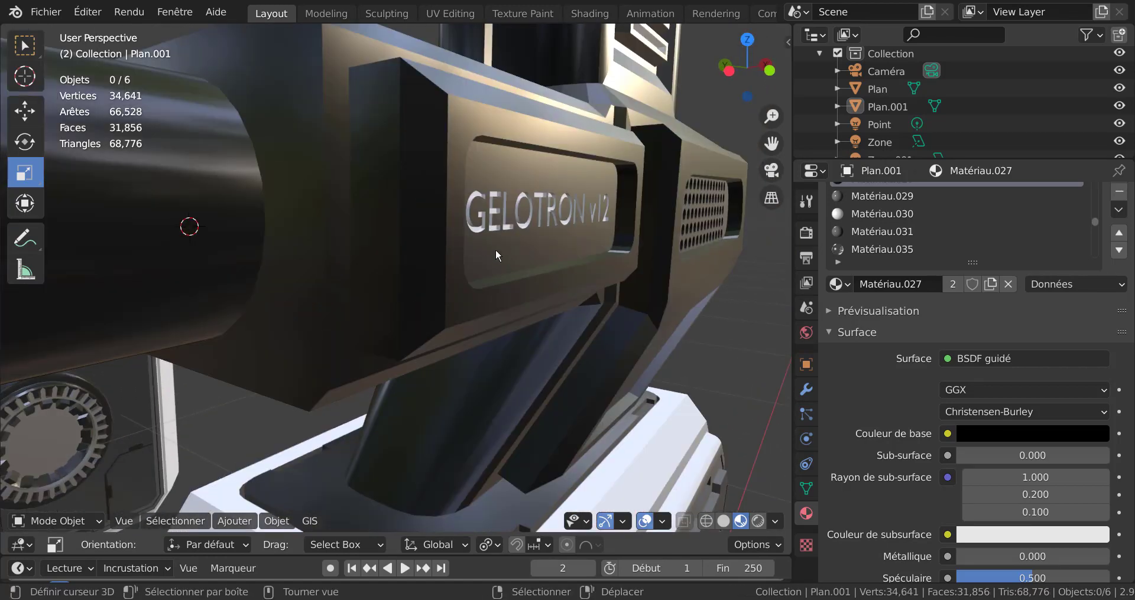
pyautogui.scroll(-5, 529, 212)
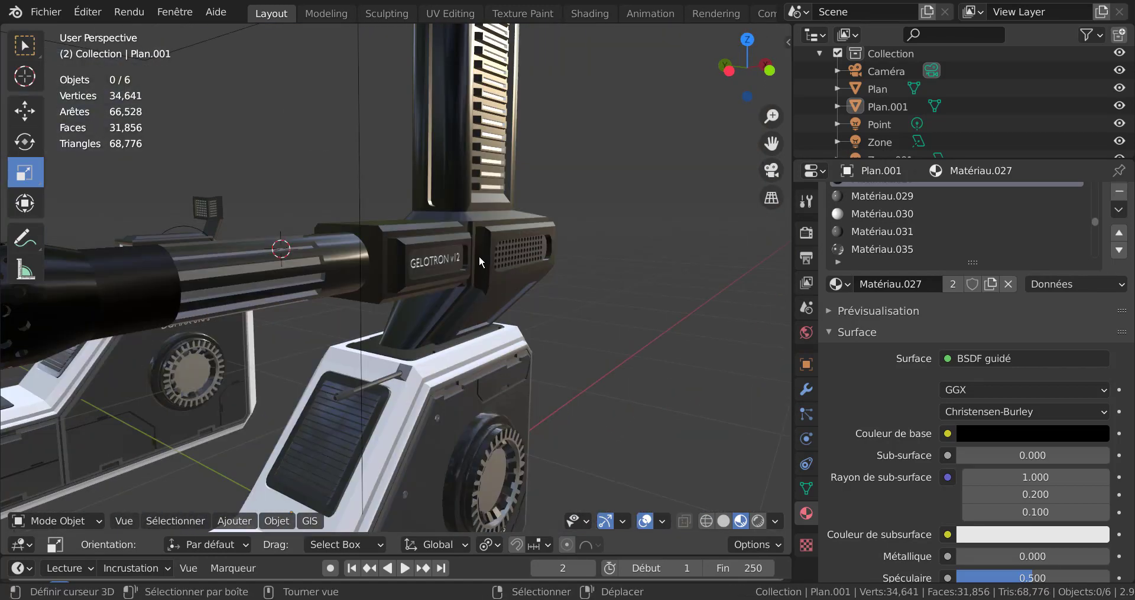
# Examine the Visiomax and DOMAX 610 s lettering on the robot's sensor box and side panels from several angles
pyautogui.moveTo(479, 255); pyautogui.dragTo(472, 464, button='middle')
pyautogui.scroll(1, 418, 272)
pyautogui.scroll(4, 532, 210)
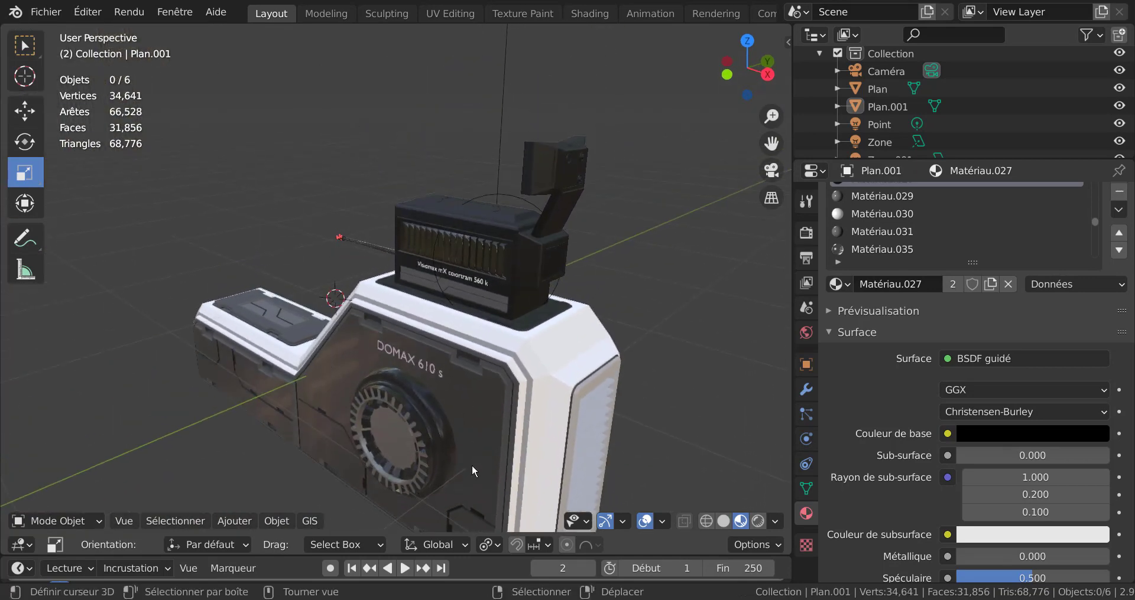
pyautogui.scroll(5, 515, 345)
pyautogui.scroll(1, 514, 340)
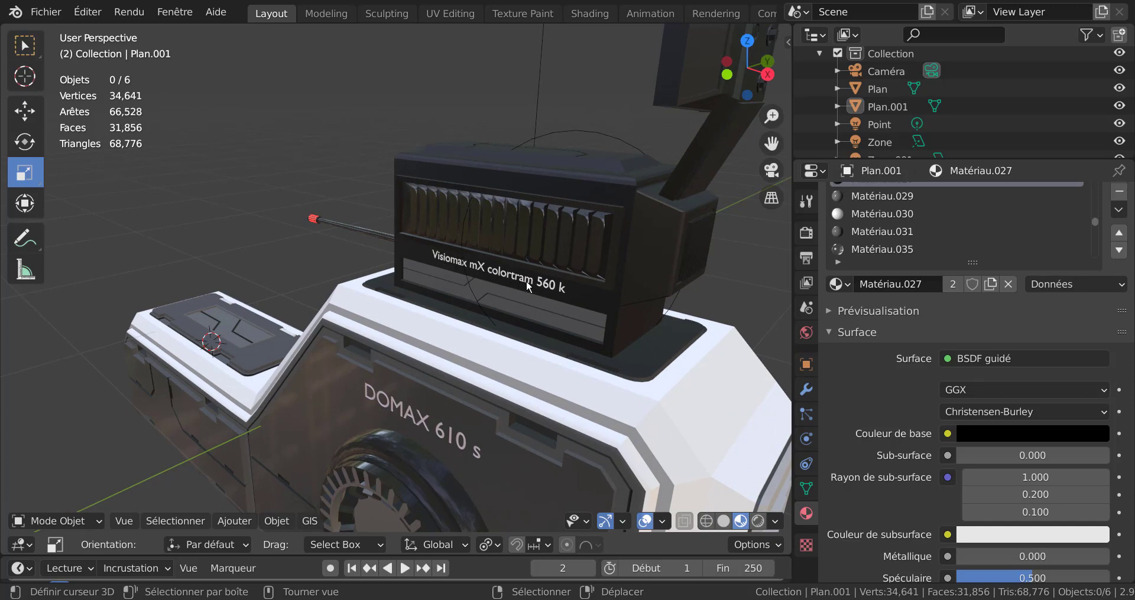
pyautogui.scroll(-1, 541, 289)
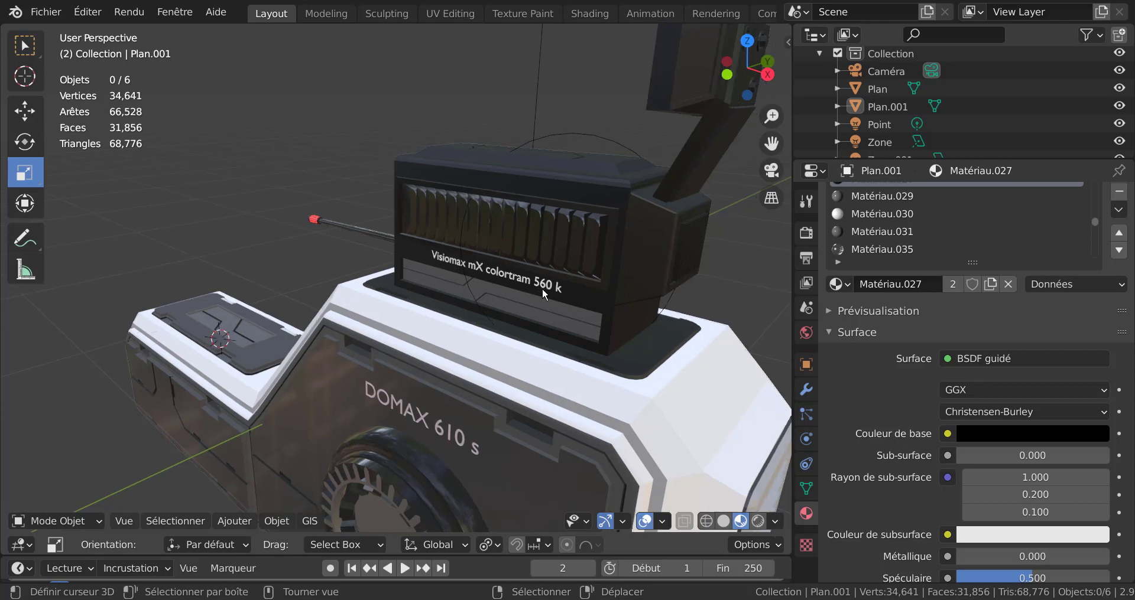
pyautogui.scroll(-1, 391, 438)
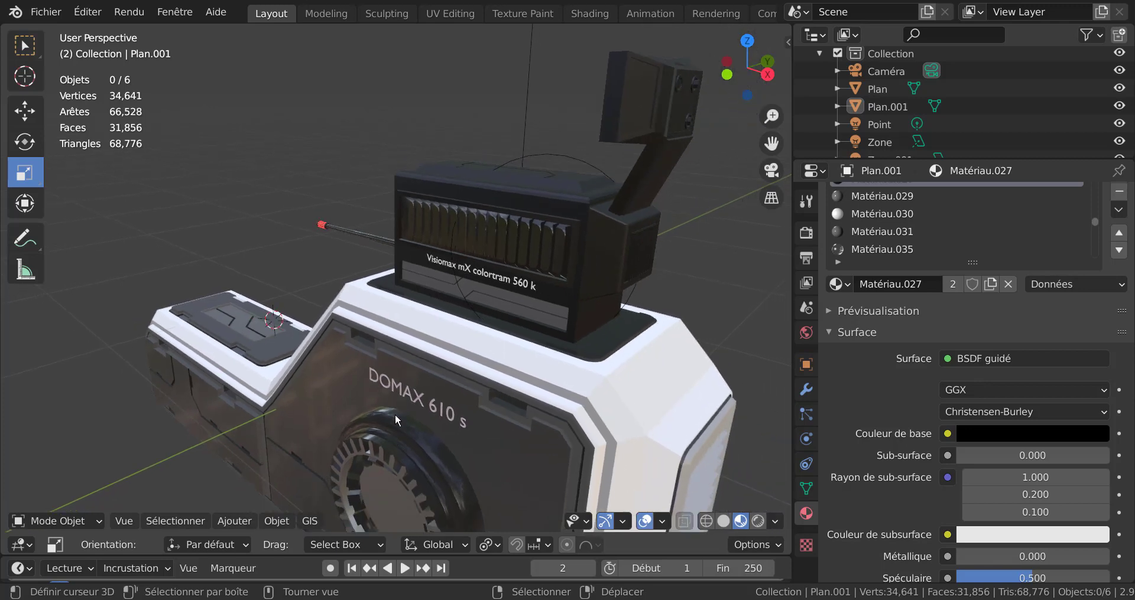
pyautogui.moveTo(445, 438); pyautogui.dragTo(546, 386, button='middle')
pyautogui.keyDown('shift'); pyautogui.moveTo(500, 414); pyautogui.dragTo(549, 368, button='middle'); pyautogui.keyUp('shift')
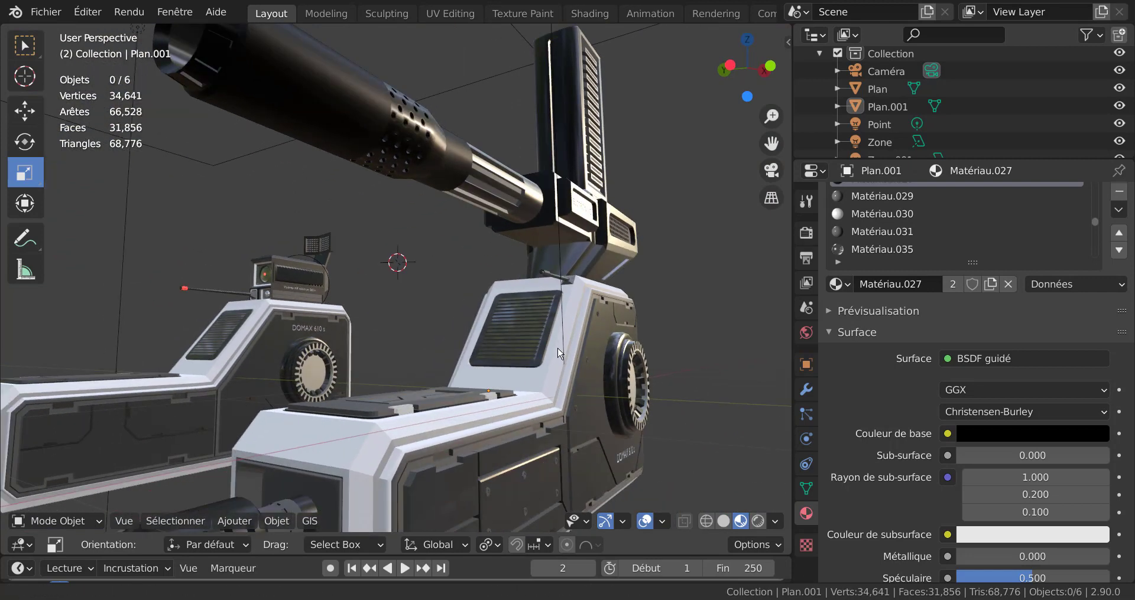
pyautogui.scroll(-3, 401, 316)
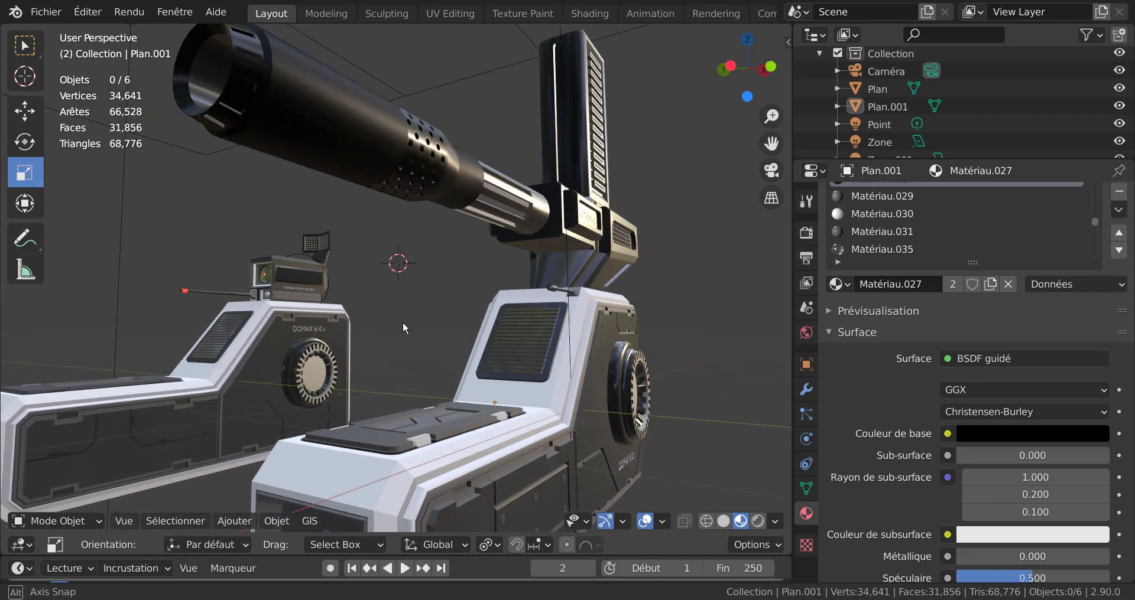
pyautogui.scroll(3, 400, 293)
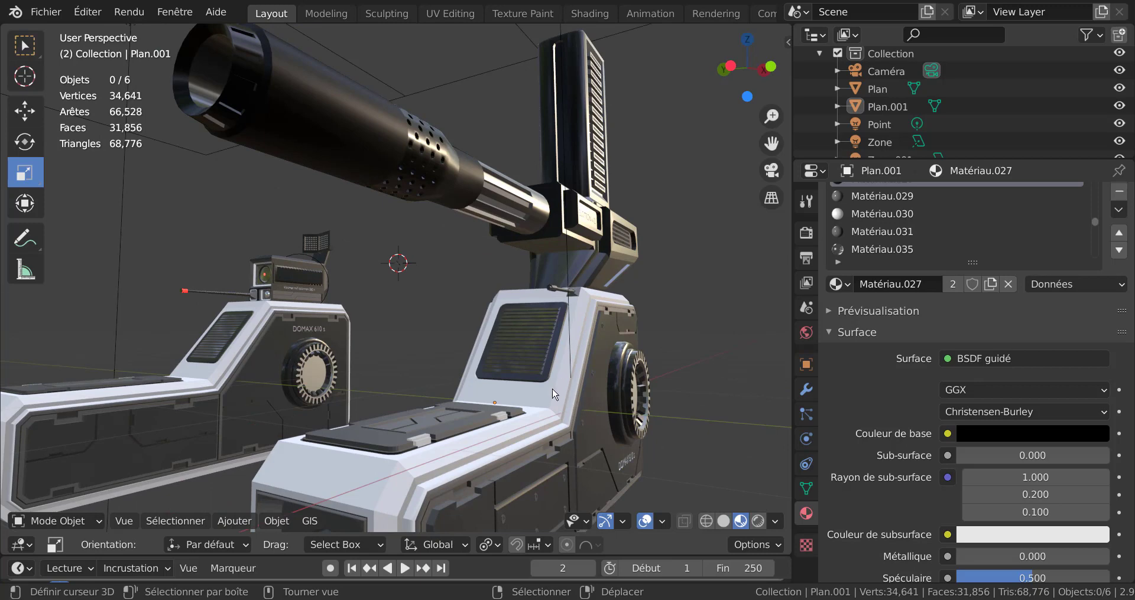
pyautogui.moveTo(570, 397); pyautogui.dragTo(517, 385, button='middle')
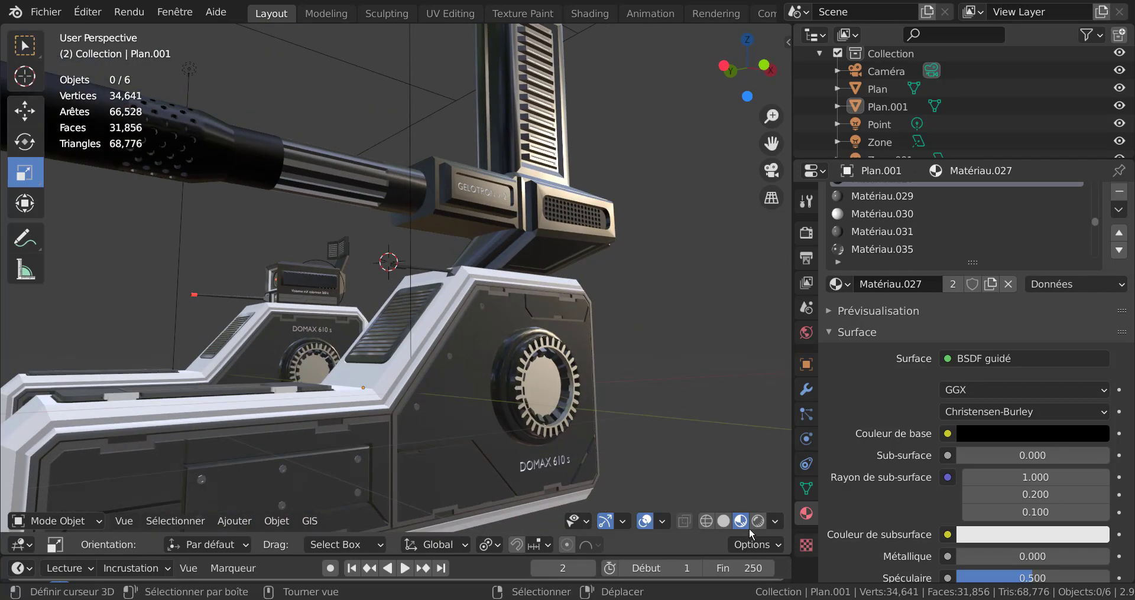
# Switch to the other Blender window with the unlettered robot, show it in front view and widen the 3D viewport
pyautogui.moveTo(819, 598)
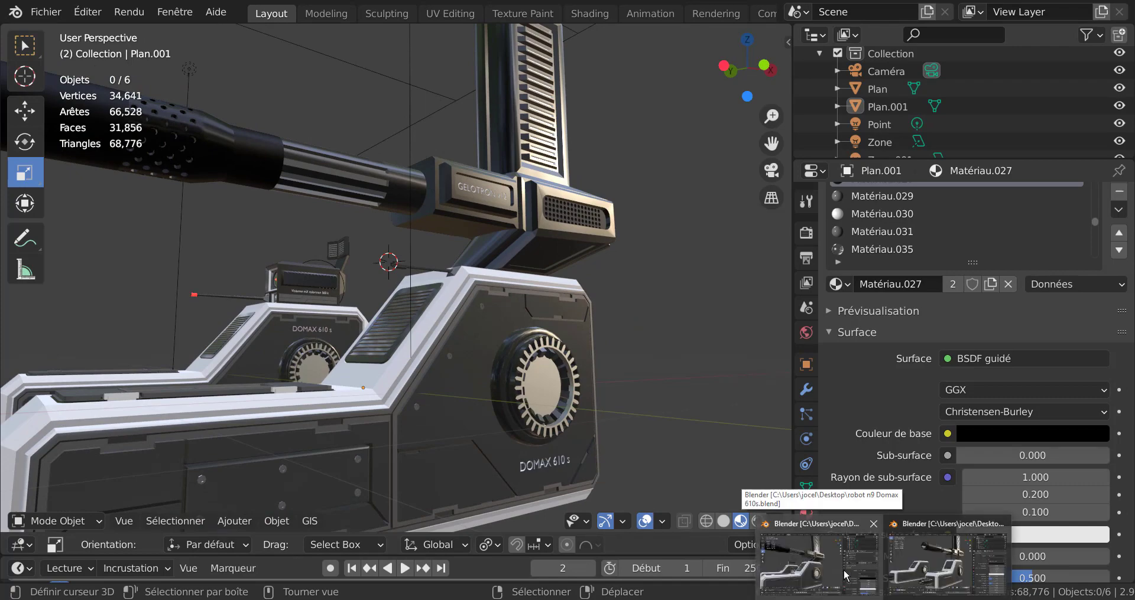
pyautogui.click(899, 569)
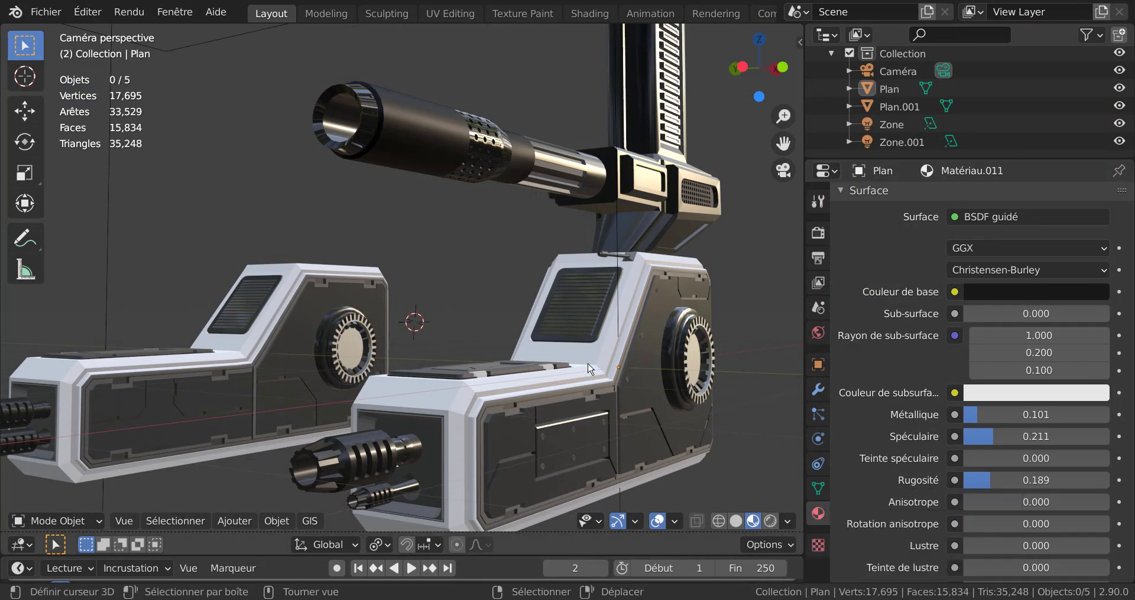
pyautogui.scroll(-2, 695, 348)
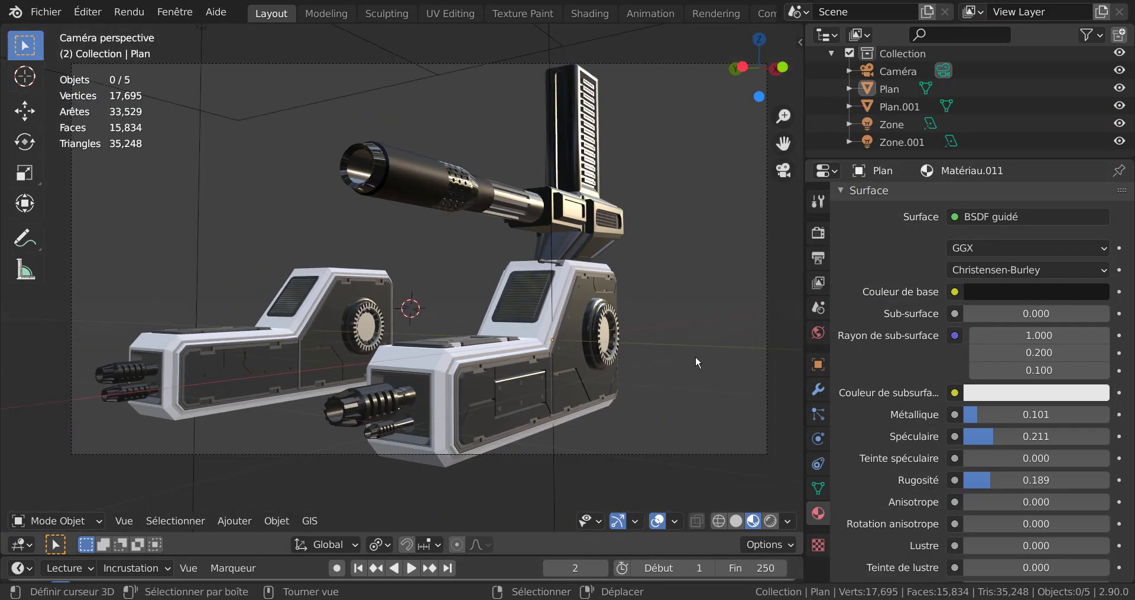
pyautogui.scroll(1, 695, 357)
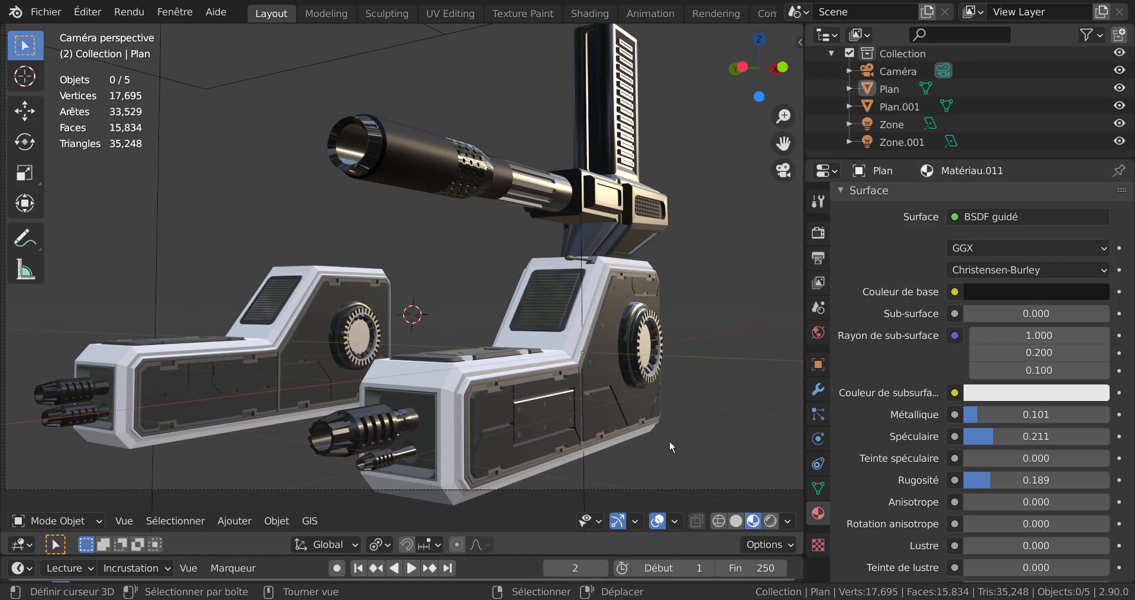
pyautogui.press('KP_0')
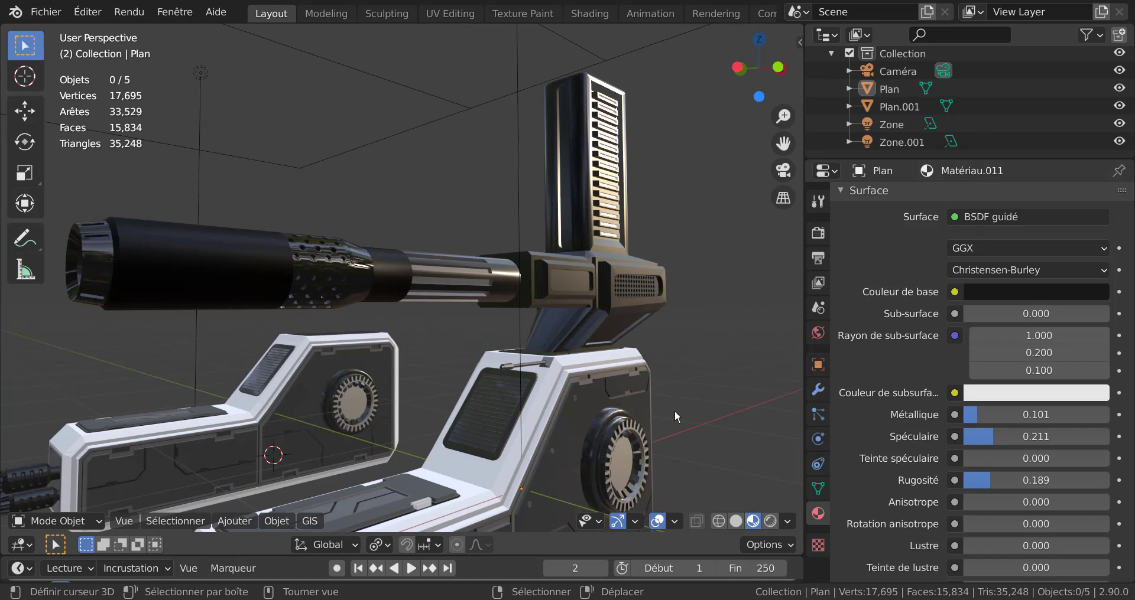
pyautogui.press('KP_1')
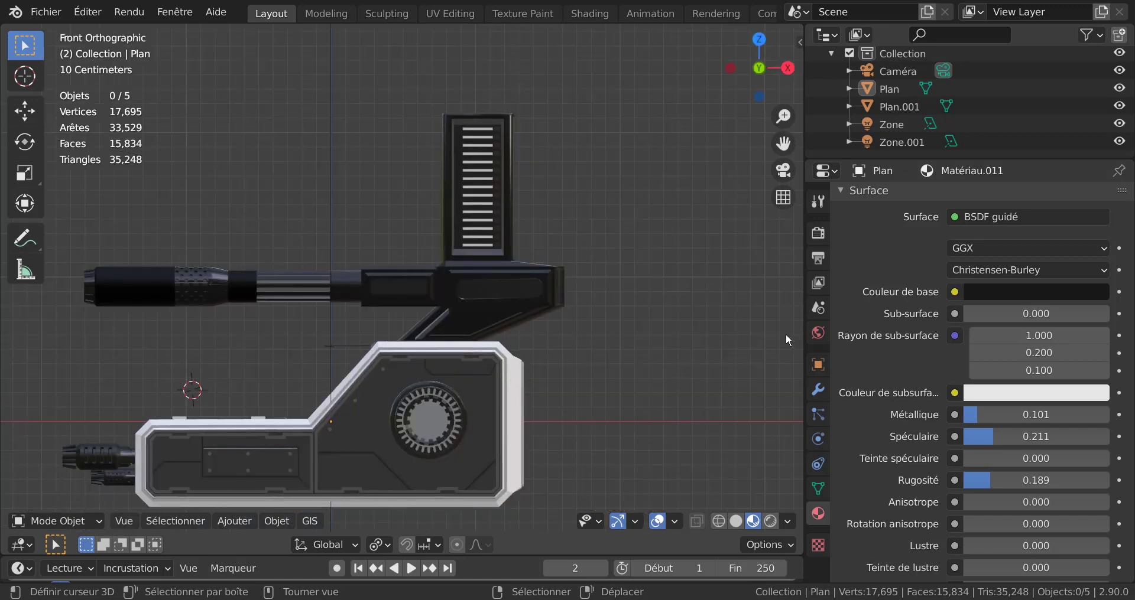
pyautogui.moveTo(804, 322); pyautogui.dragTo(1000, 349)
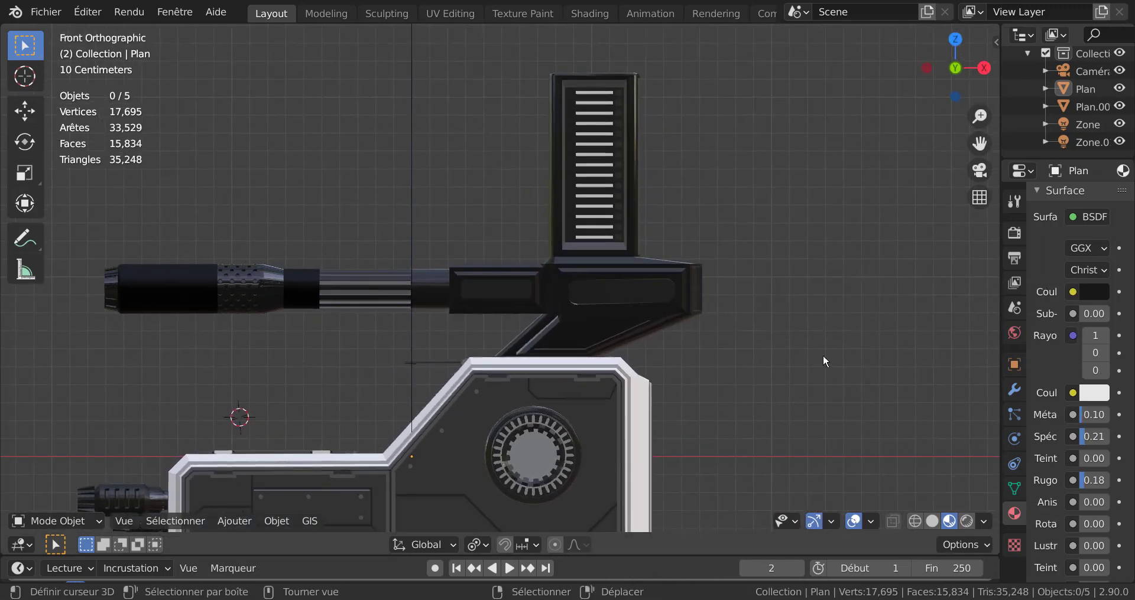
# Select the robot body and place the 3D cursor inside the gun housing's small recessed panel in front view
pyautogui.scroll(5, 708, 367)
pyautogui.moveTo(544, 325); pyautogui.dragTo(700, 371, button='middle')
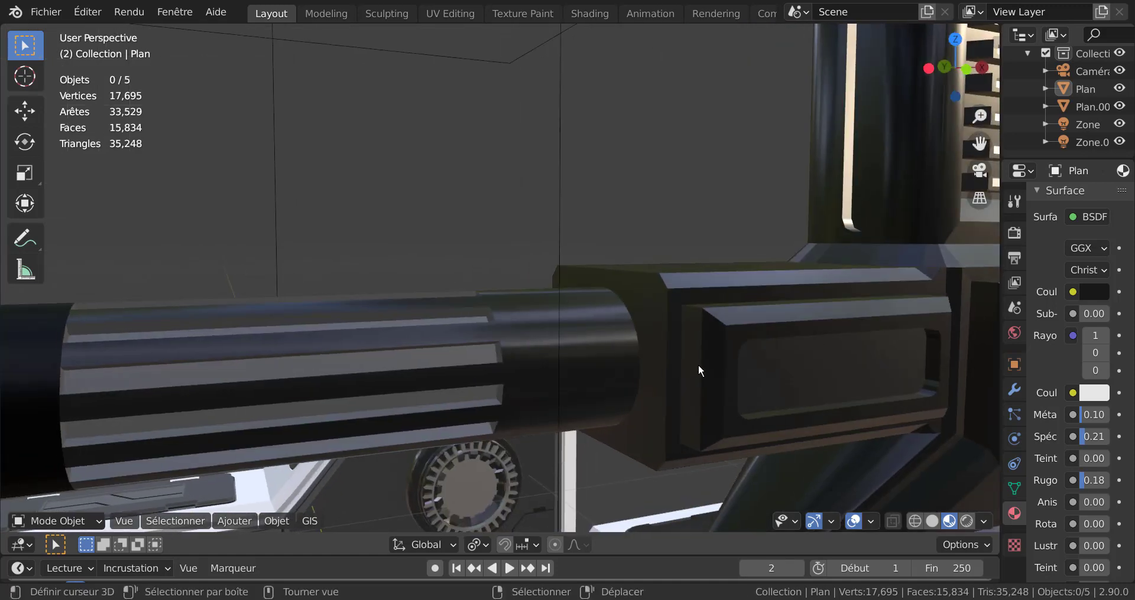
pyautogui.moveTo(545, 342); pyautogui.dragTo(791, 295, button='middle')
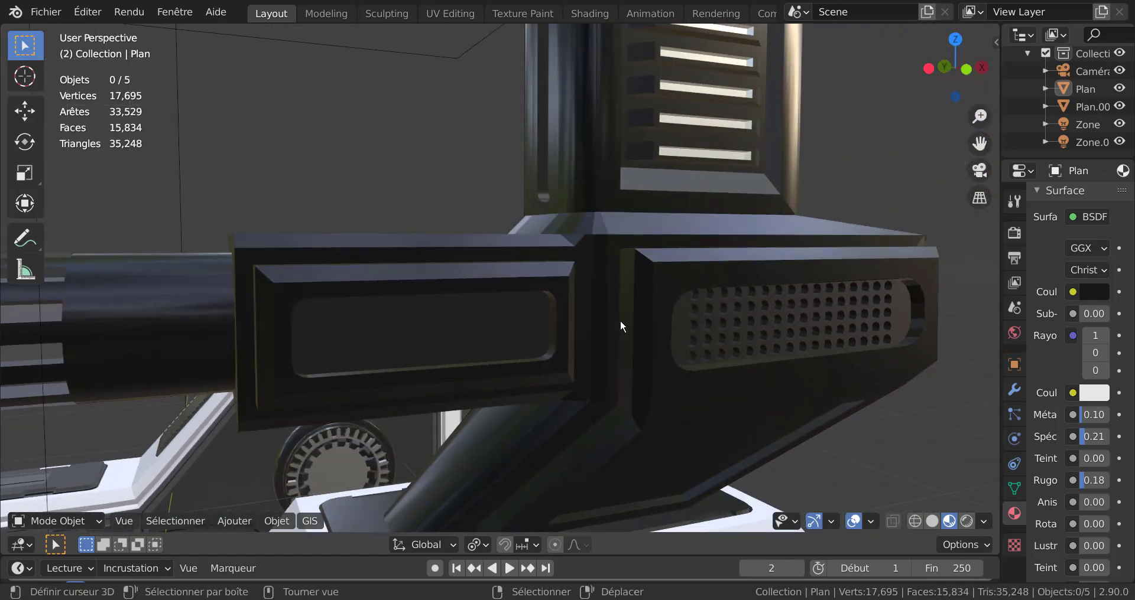
pyautogui.click(430, 315)
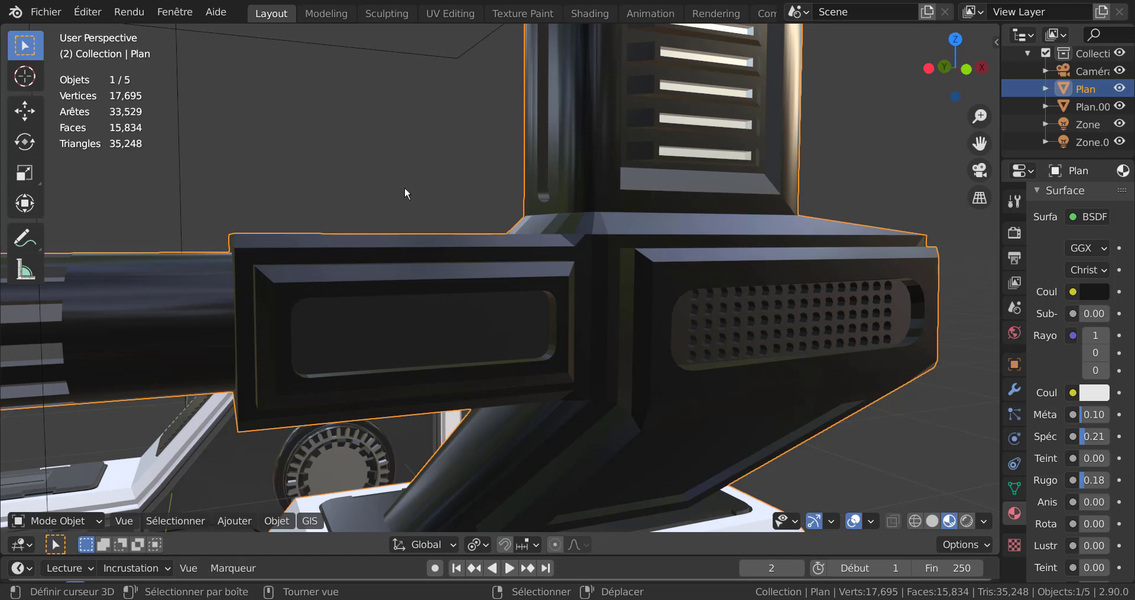
pyautogui.press('KP_1')
pyautogui.keyDown('shift'); pyautogui.moveTo(496, 241); pyautogui.dragTo(629, 201, button='middle'); pyautogui.keyUp('shift')
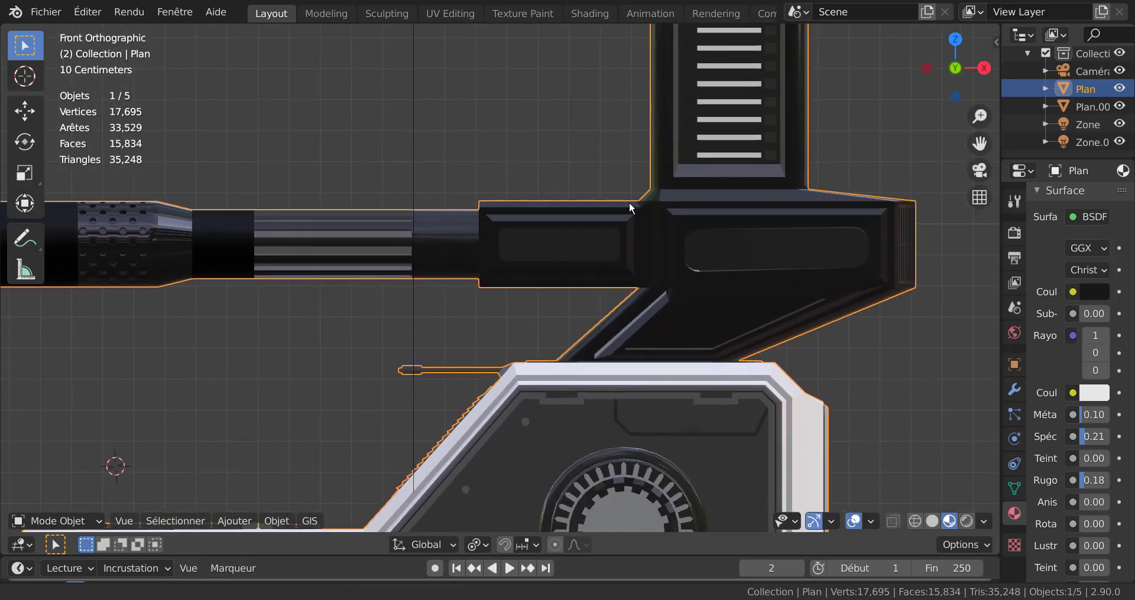
pyautogui.keyDown('shift'); pyautogui.rightClick(509, 244); pyautogui.keyUp('shift')
# Add a text object at the 3D cursor and rotate it 90° about the global X axis
pyautogui.click(228, 521)
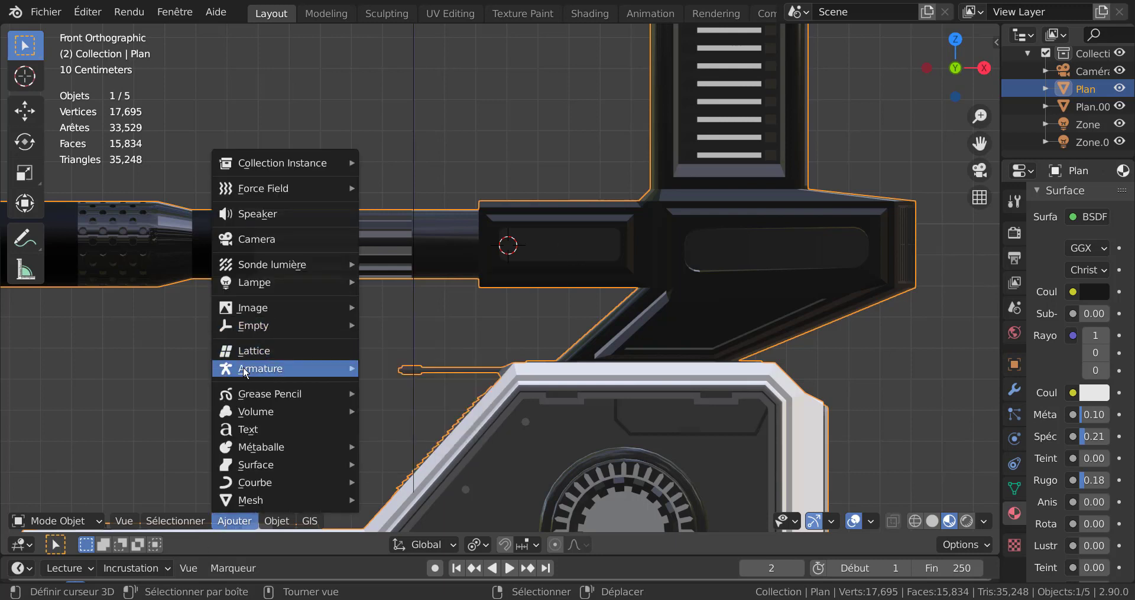
pyautogui.moveTo(245, 373)
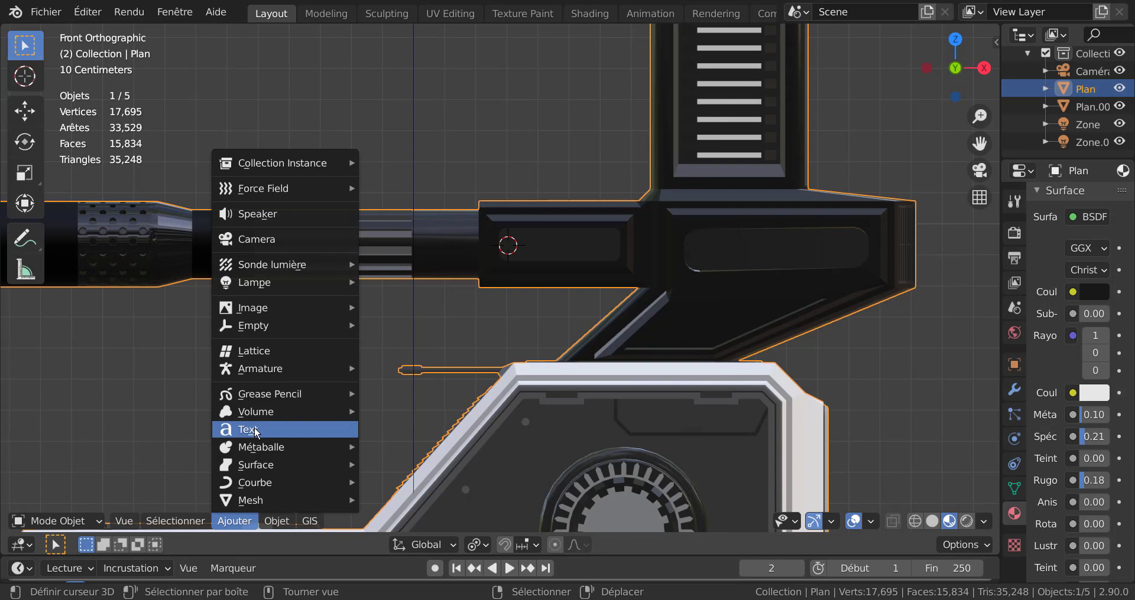
pyautogui.click(255, 431)
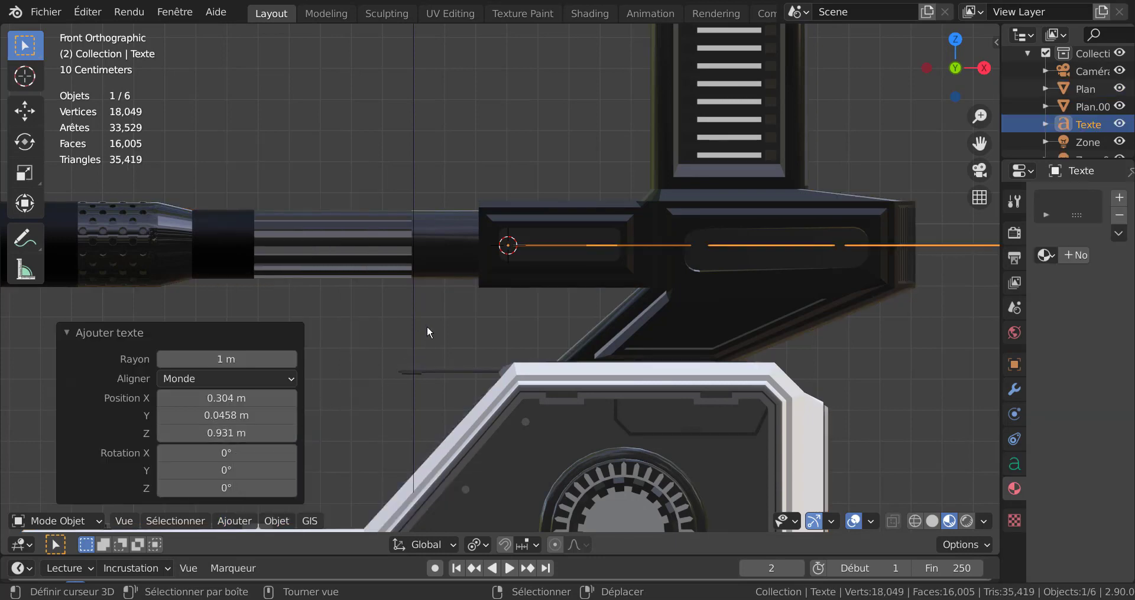
pyautogui.press('r')
pyautogui.press('x')
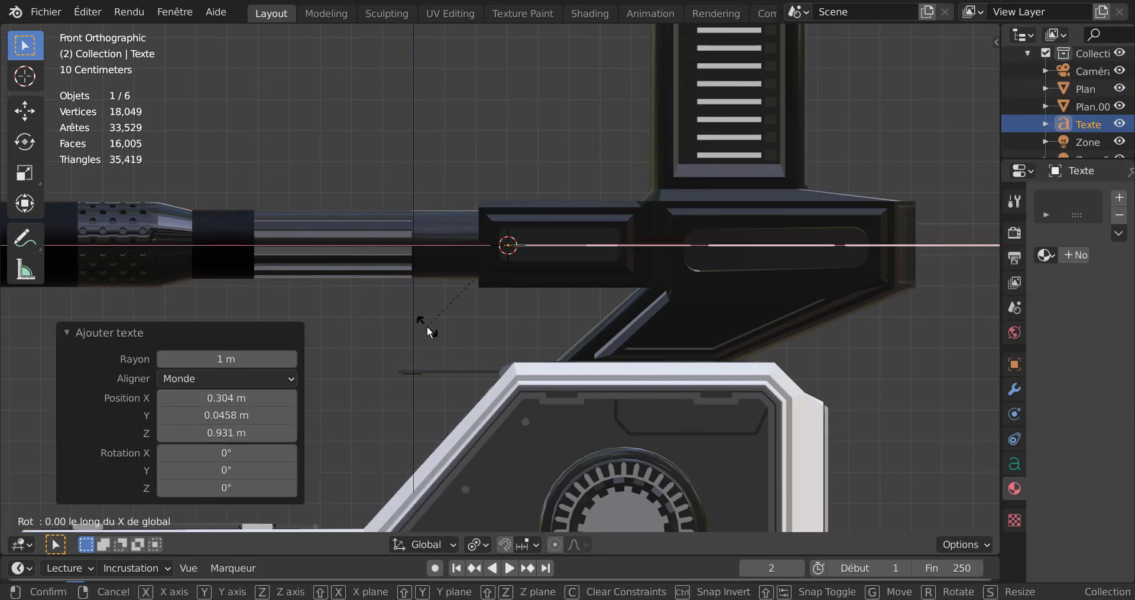
pyautogui.press('9')
pyautogui.press('0')
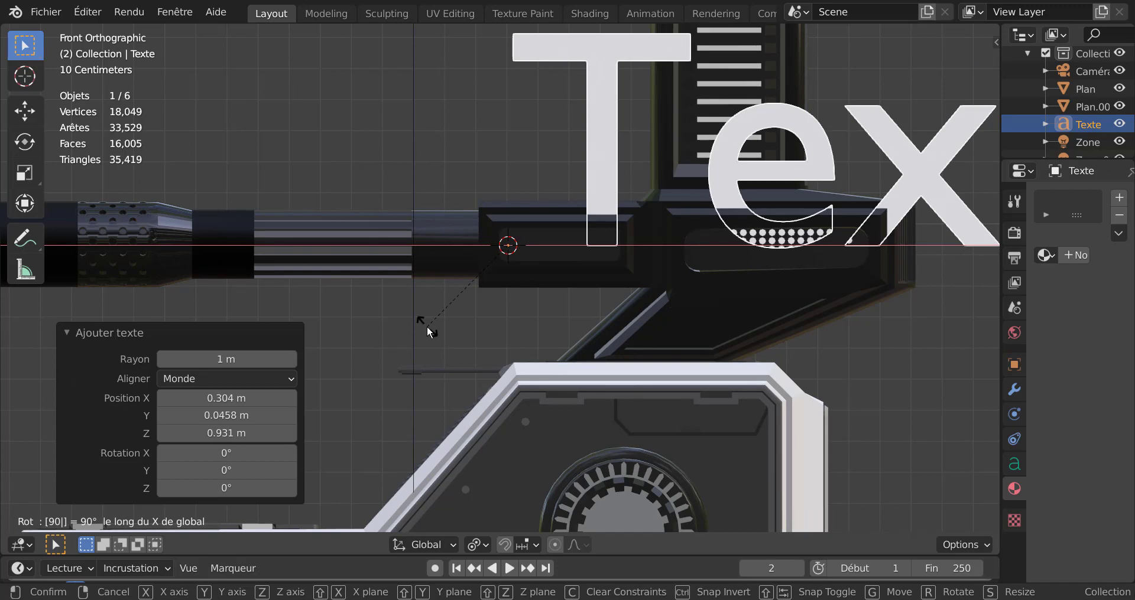
pyautogui.press('Return')
# Scale the text down by about 0.121 and again by about 0.458 to fit the recessed panel's height
pyautogui.scroll(-4, 932, 250)
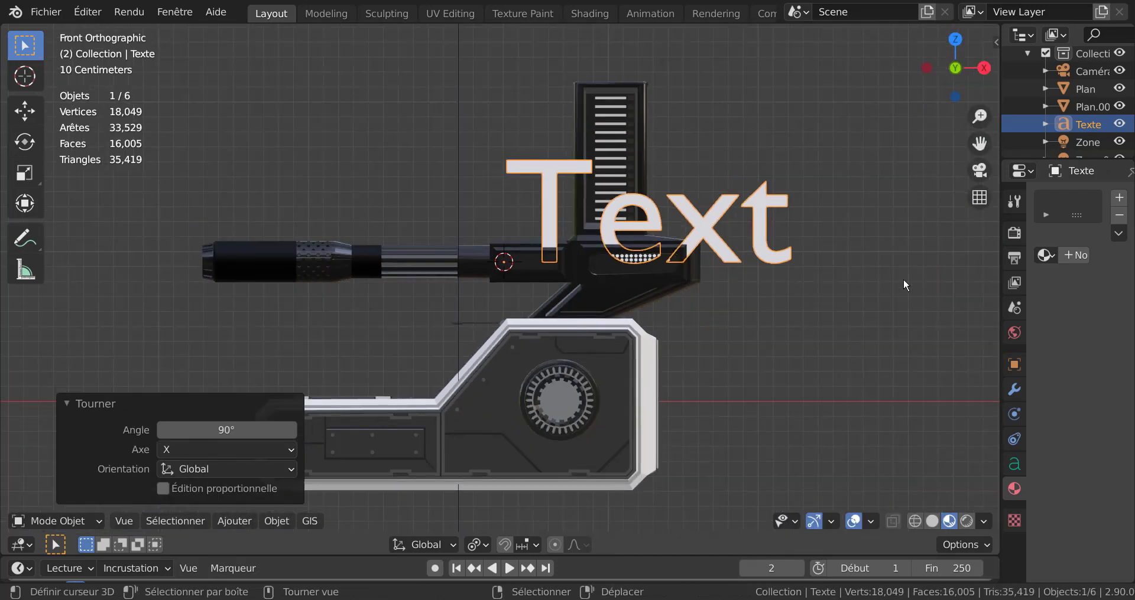
pyautogui.scroll(2, 907, 306)
pyautogui.press('s')
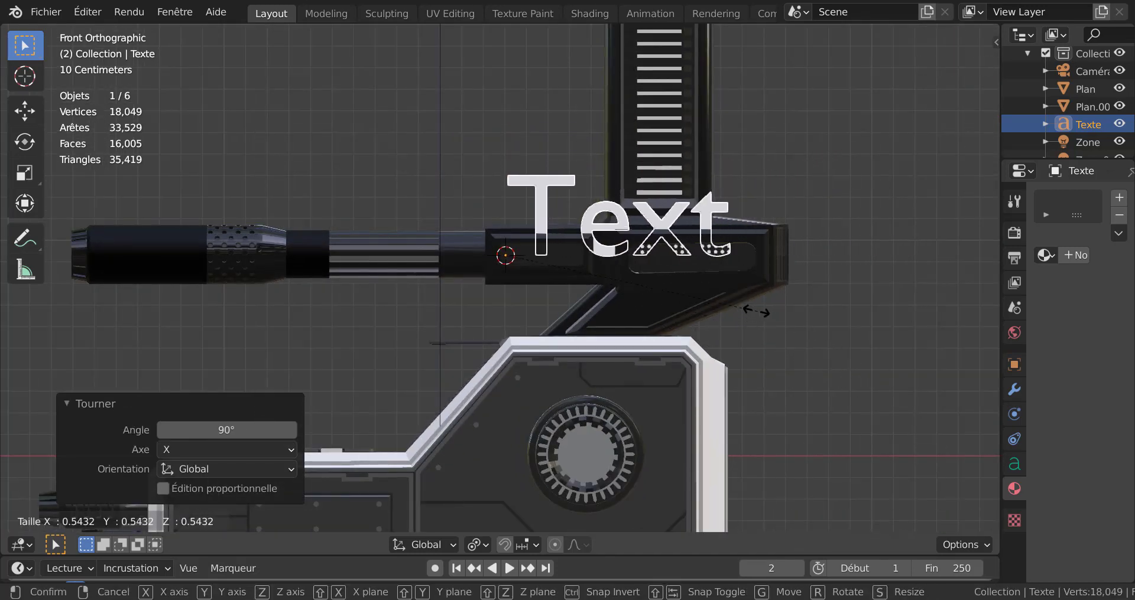
pyautogui.click(563, 262)
pyautogui.scroll(4, 607, 259)
pyautogui.press('s')
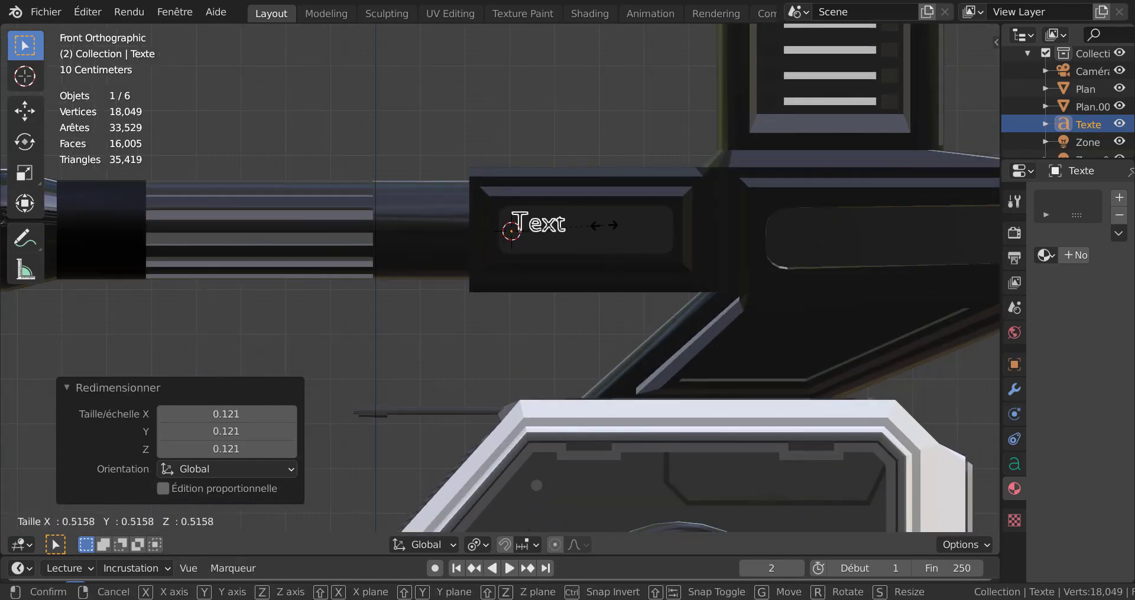
pyautogui.click(594, 221)
pyautogui.scroll(-1, 594, 223)
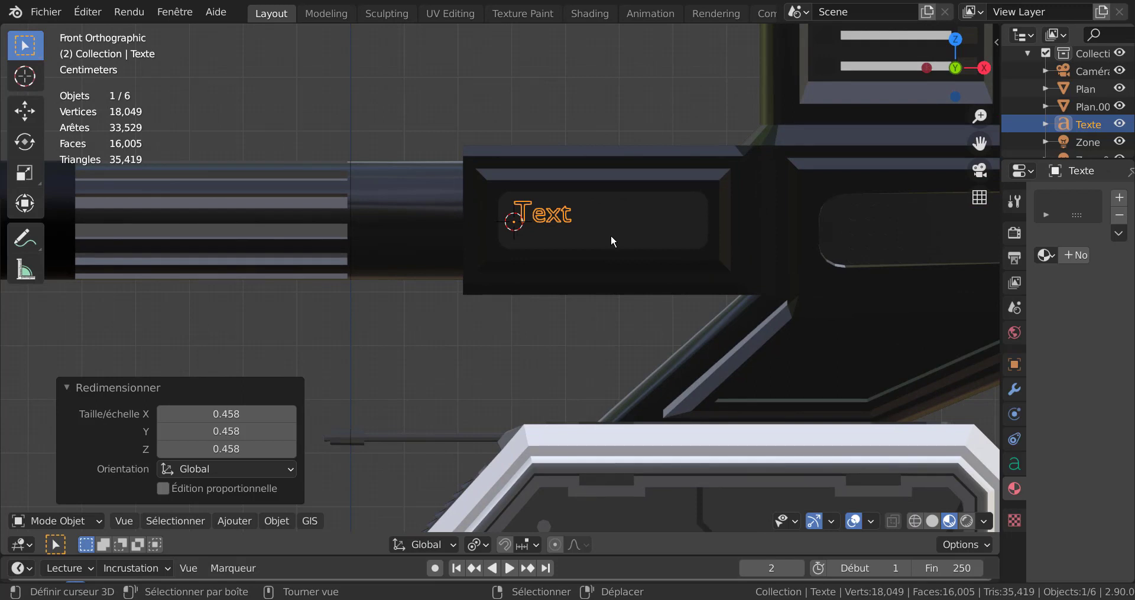
pyautogui.scroll(1, 565, 266)
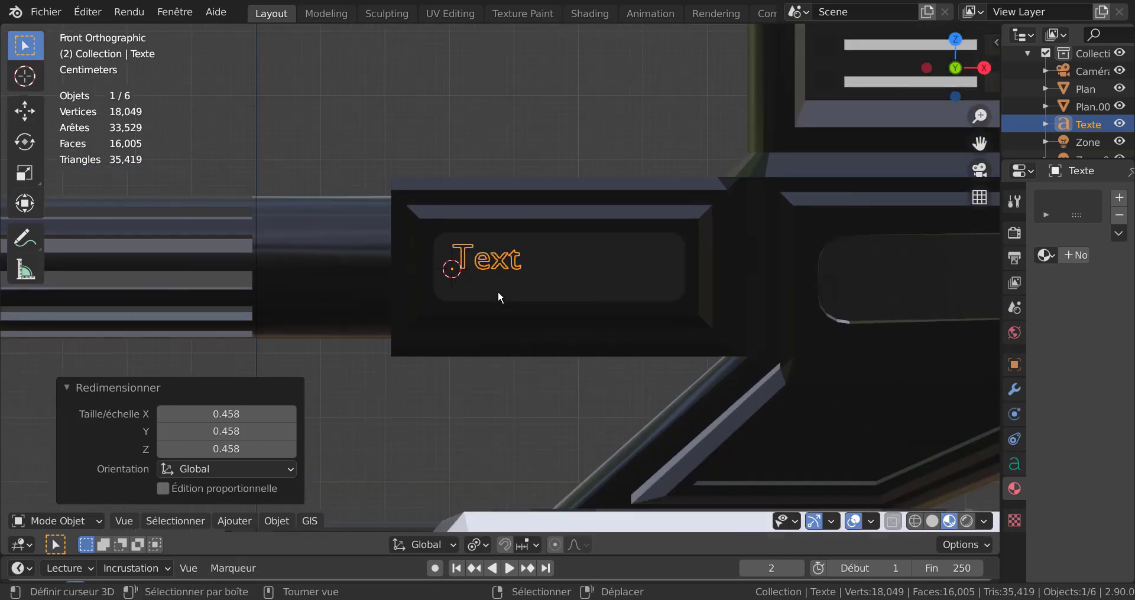
# Move the text down about 0.011 m along Z within the recessed panel and inspect its depth against the housing
pyautogui.press('g')
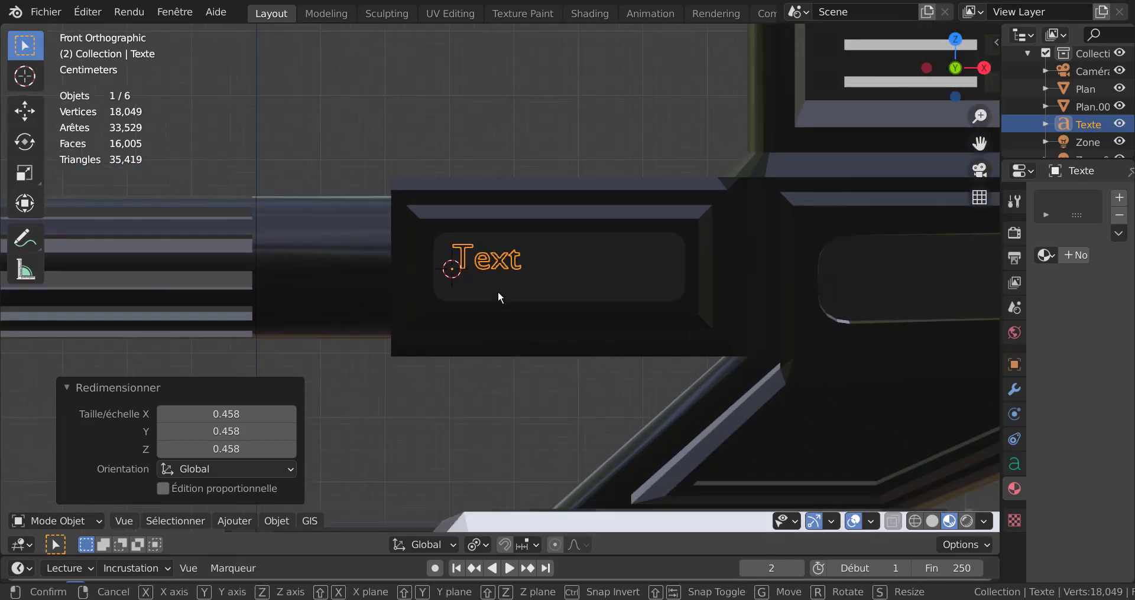
pyautogui.press('z')
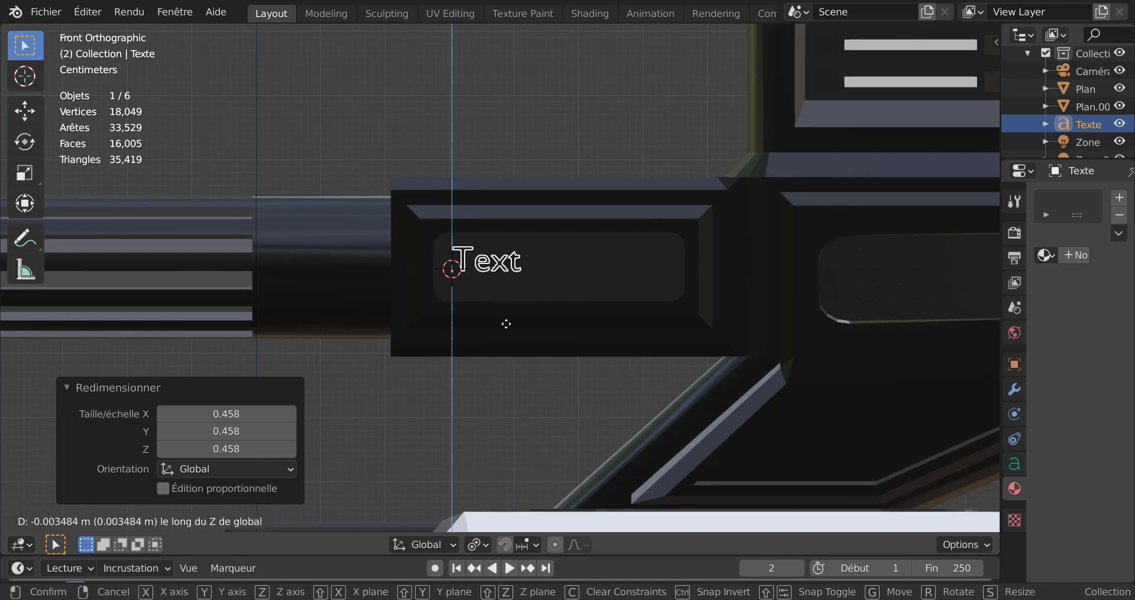
pyautogui.click(509, 366)
pyautogui.scroll(-3, 509, 367)
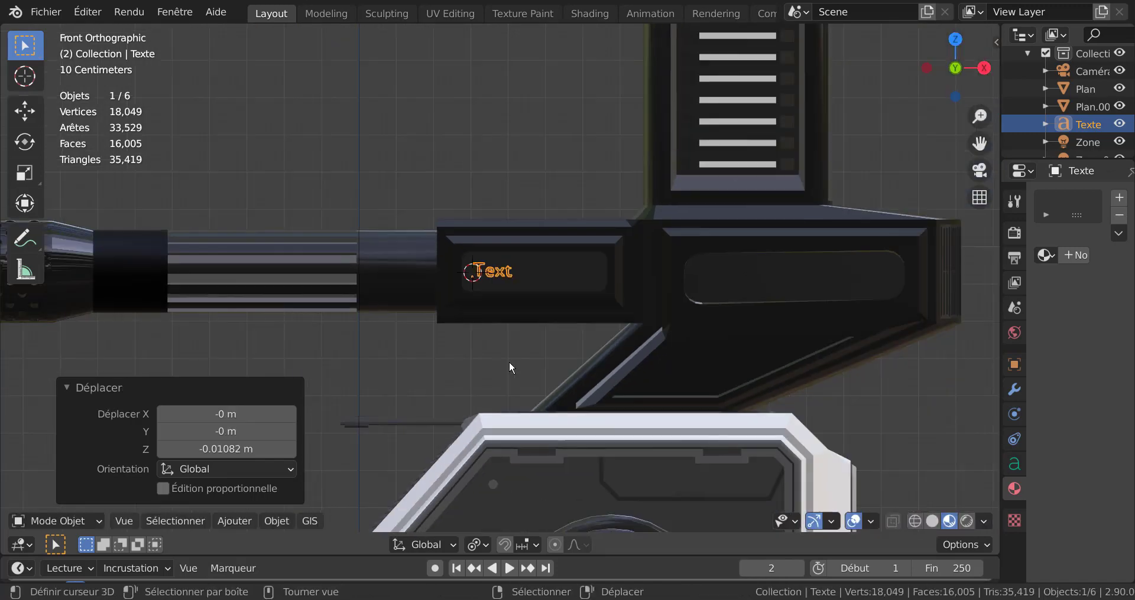
pyautogui.moveTo(509, 366); pyautogui.dragTo(784, 303, button='middle')
pyautogui.scroll(4, 810, 262)
pyautogui.scroll(-5, 781, 306)
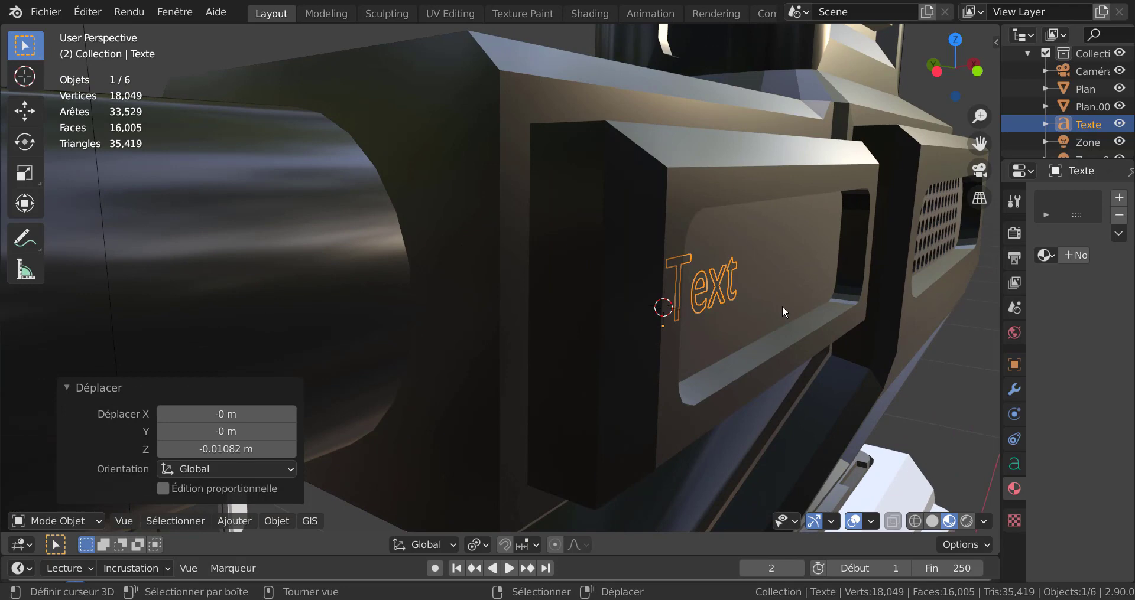
# Move the text about -0.0009 m along the global Y axis so it sits just in front of the recessed panel's surface
pyautogui.scroll(2, 718, 294)
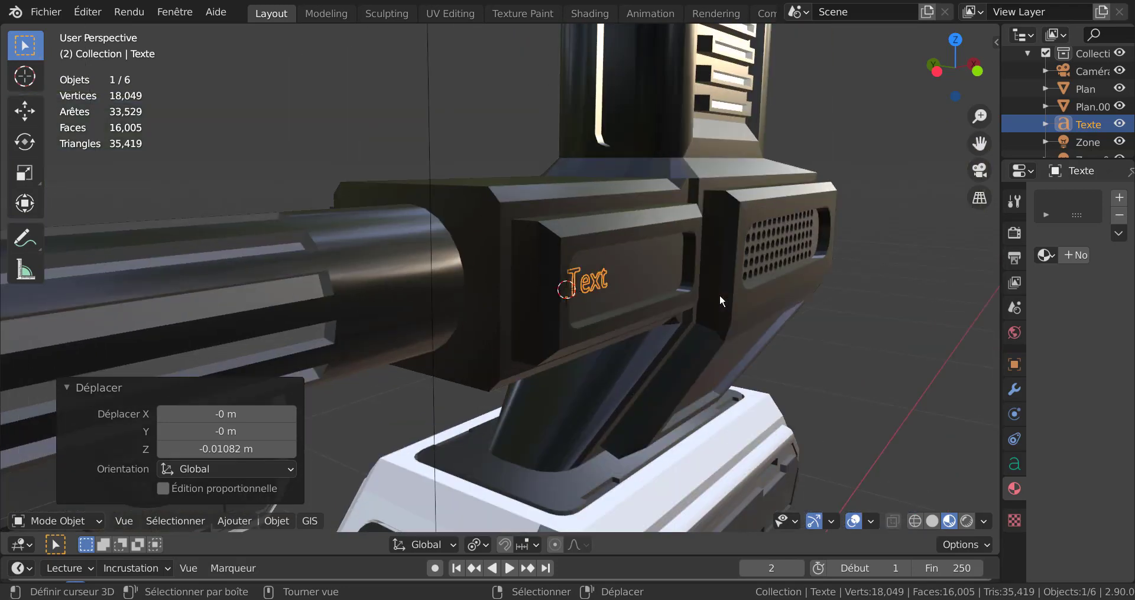
pyautogui.press('g')
pyautogui.press('y')
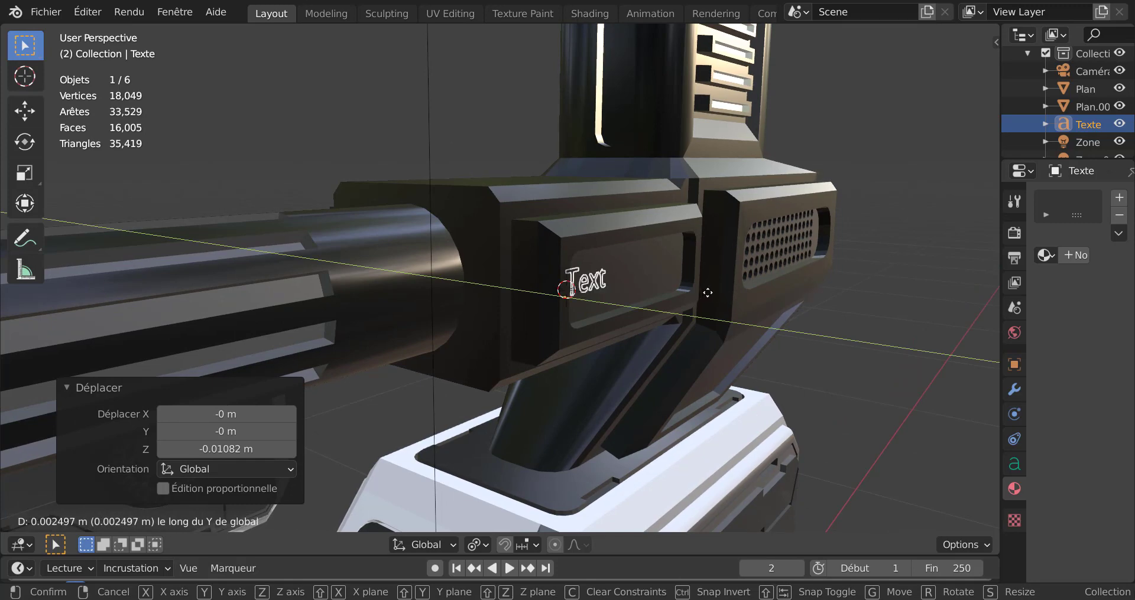
pyautogui.click(725, 292)
pyautogui.scroll(2, 718, 300)
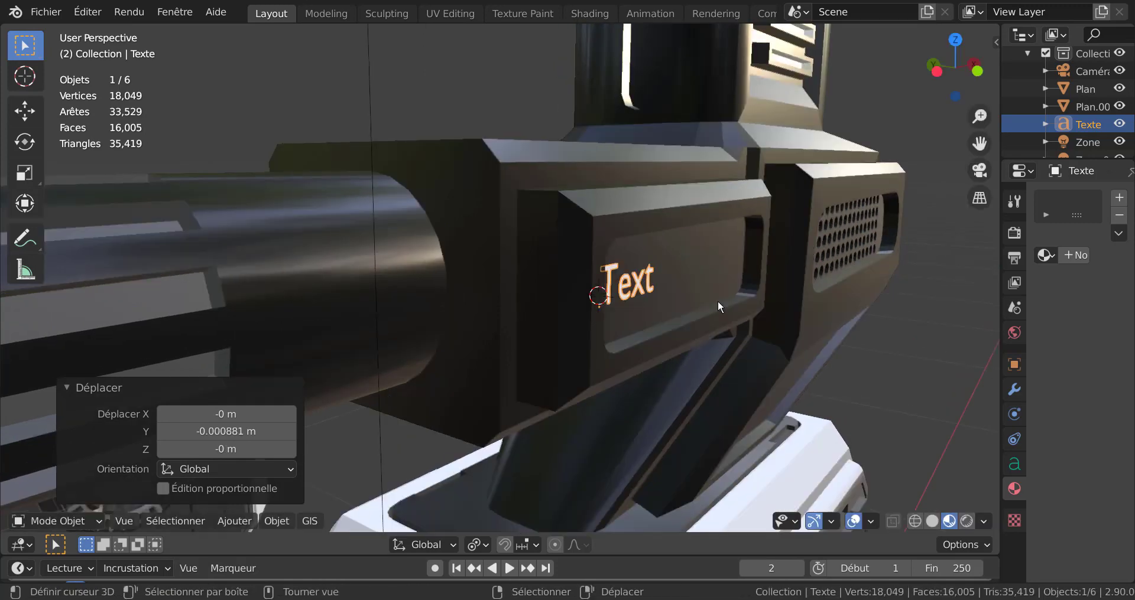
pyautogui.moveTo(717, 285); pyautogui.dragTo(638, 280, button='middle')
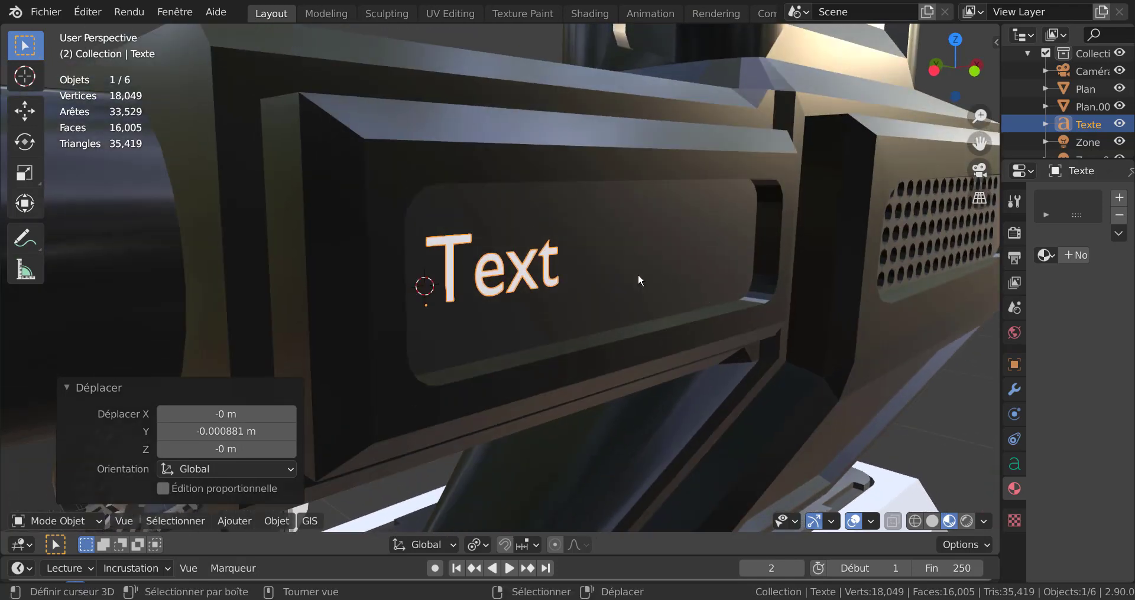
pyautogui.scroll(-3, 584, 253)
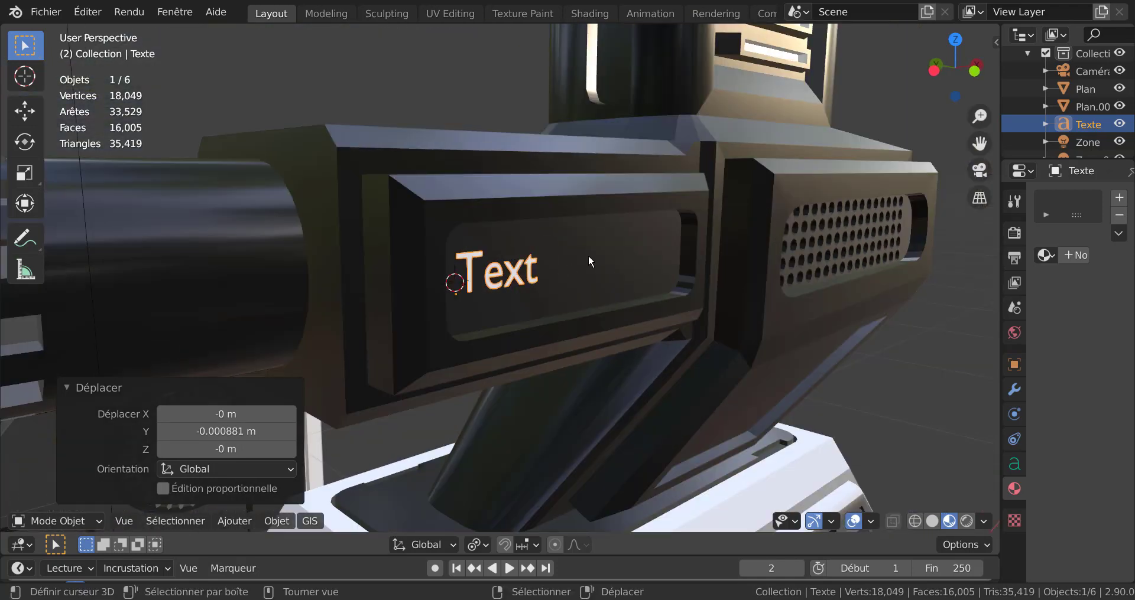
# Replace the text object's default wording with "ziglotron 4569" in front view and return to Object Mode
pyautogui.press('KP_1')
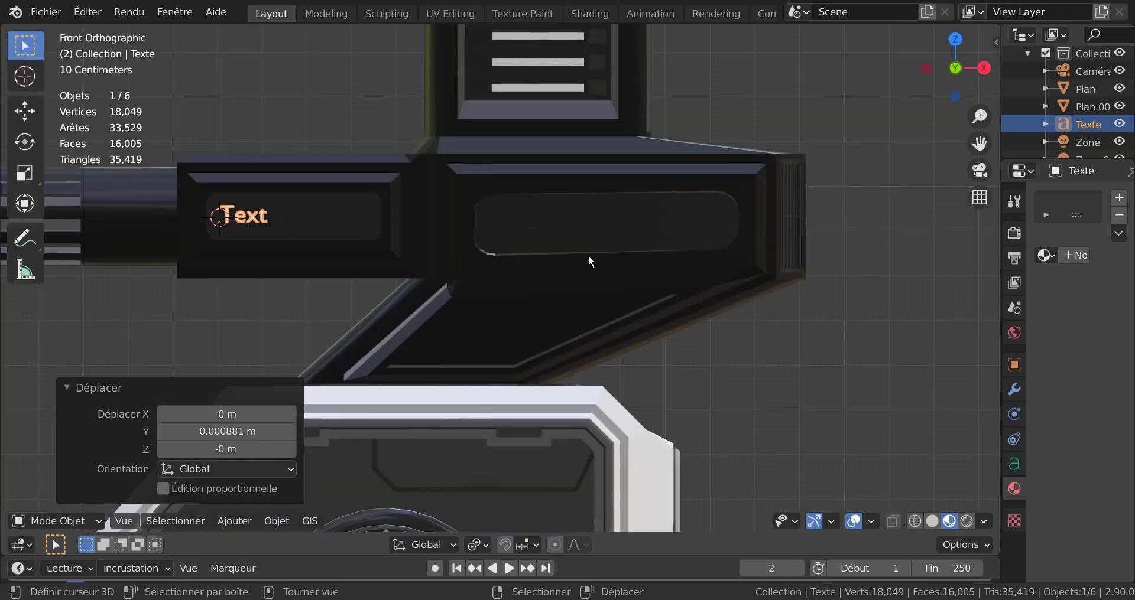
pyautogui.keyDown('shift'); pyautogui.moveTo(484, 267); pyautogui.dragTo(741, 292, button='middle'); pyautogui.keyUp('shift')
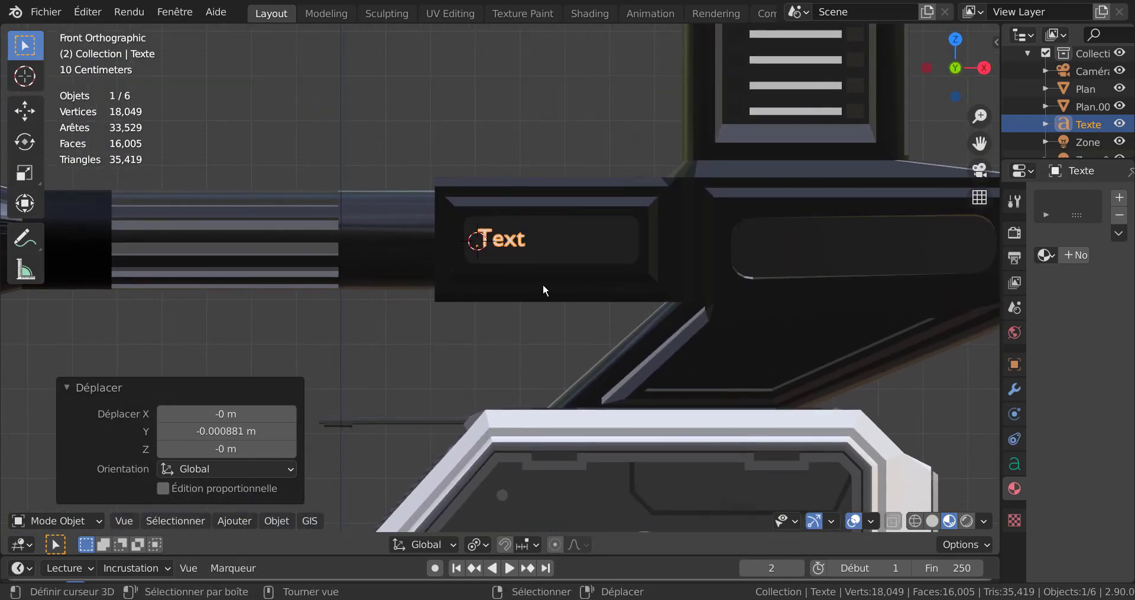
pyautogui.scroll(2, 542, 286)
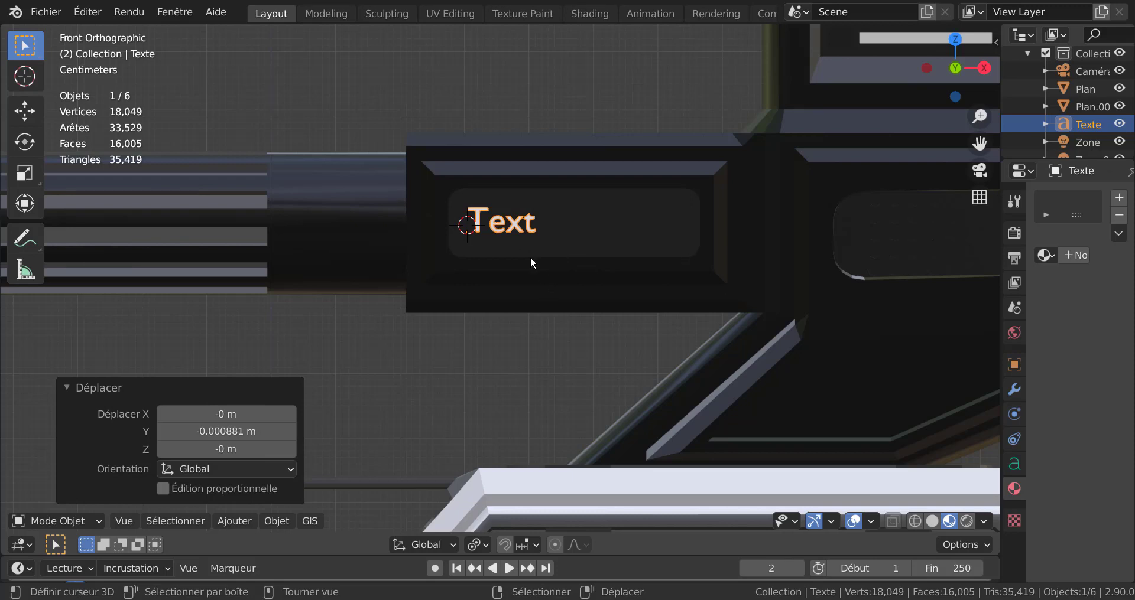
pyautogui.press('Tab')
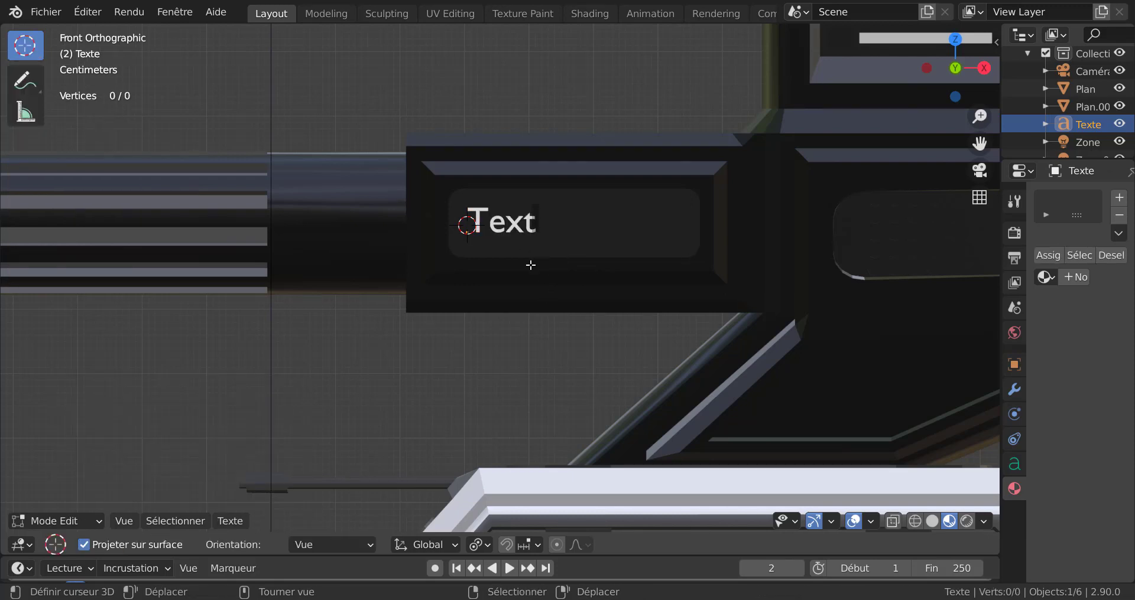
pyautogui.press('BackSpace')
pyautogui.press('BackSpace')
pyautogui.press('BackSpace')
pyautogui.press('BackSpace')
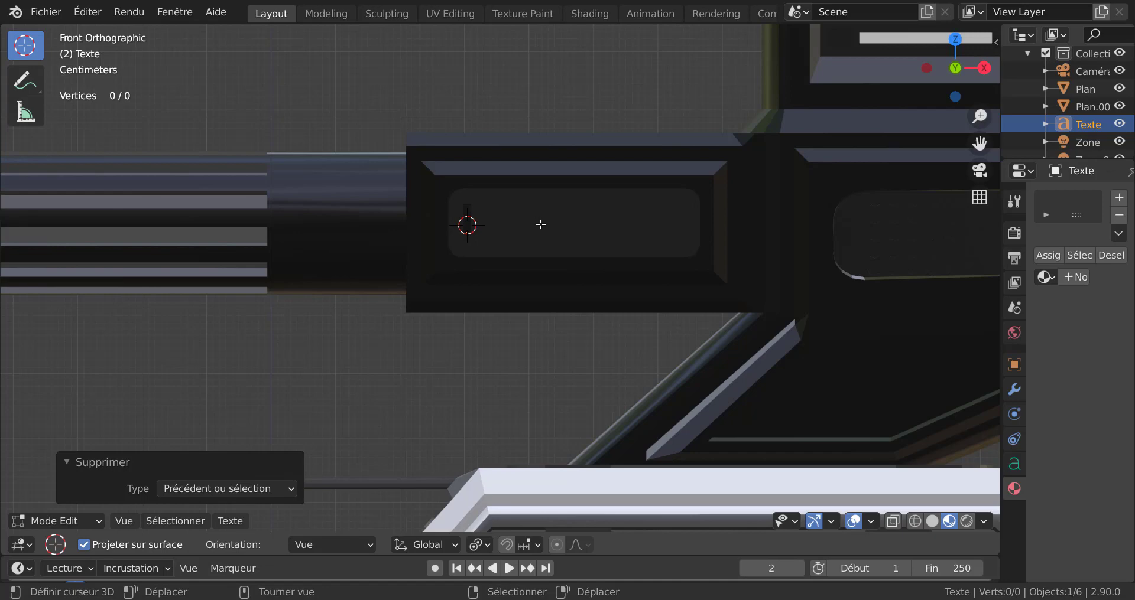
pyautogui.write('zi')
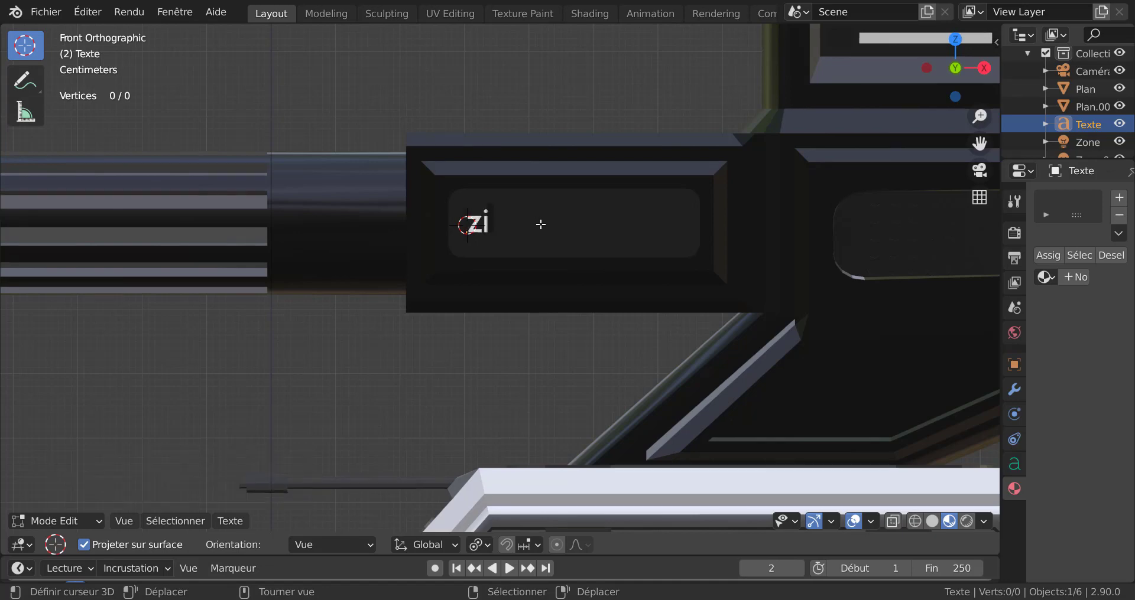
pyautogui.write('glot')
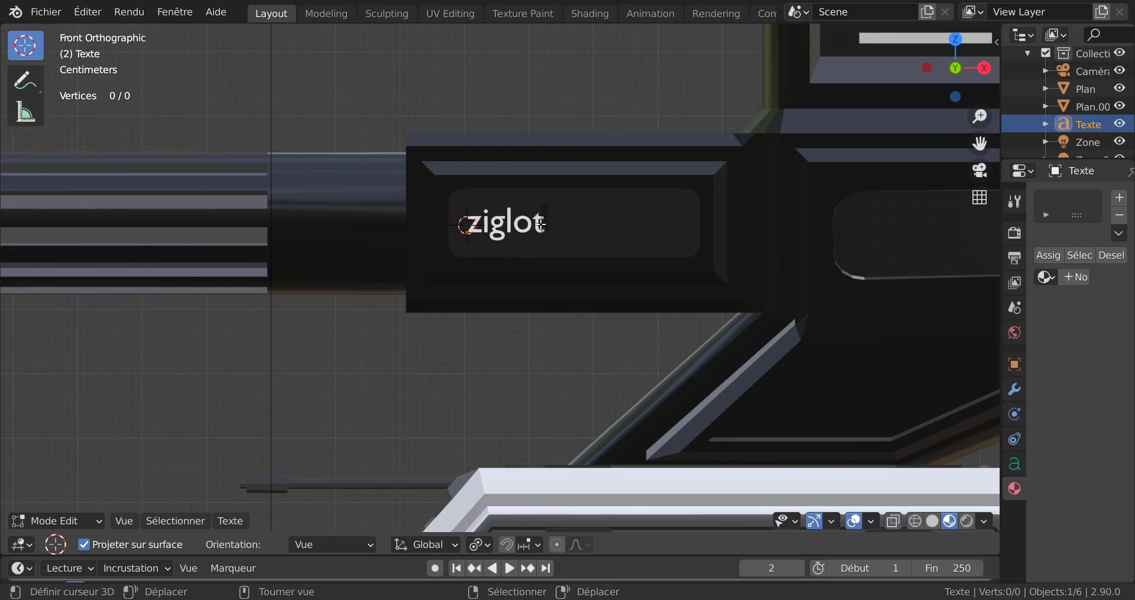
pyautogui.write('ron 45')
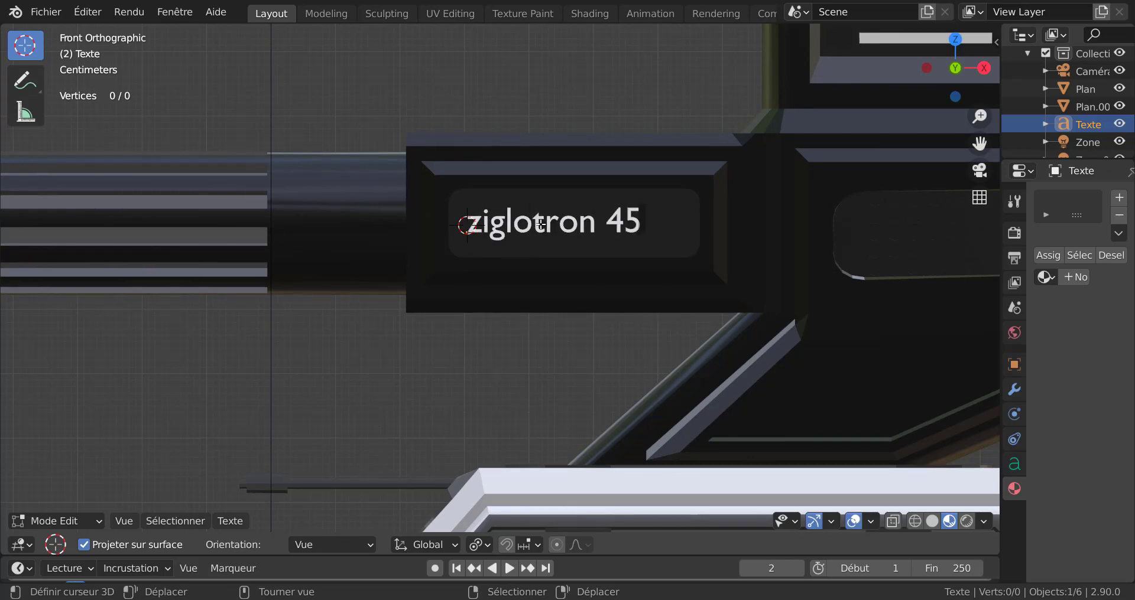
pyautogui.write('69')
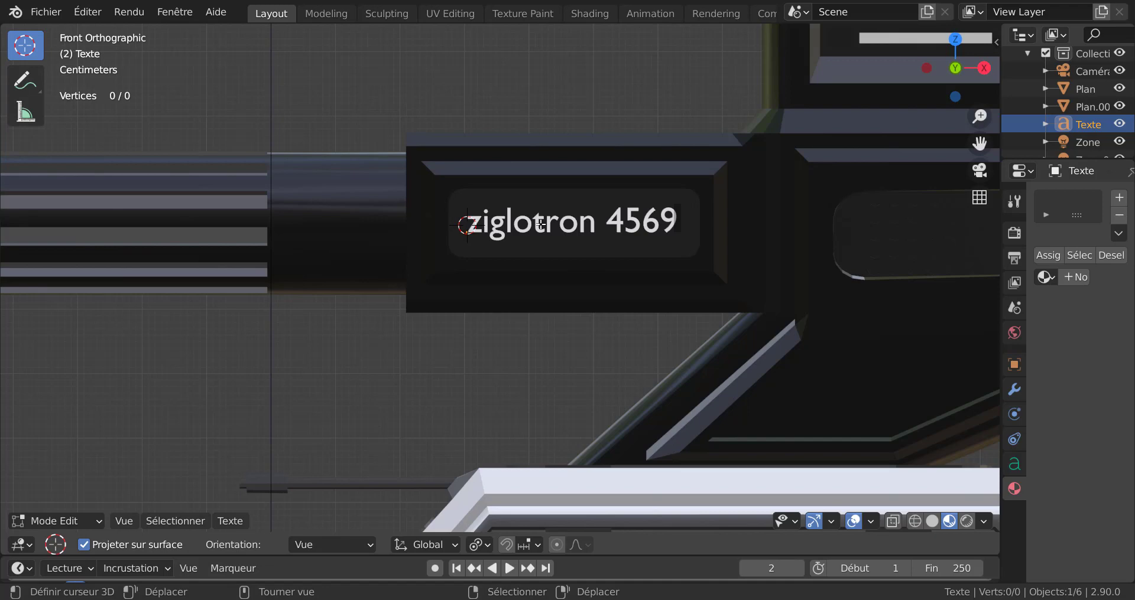
pyautogui.click(541, 224)
pyautogui.scroll(1, 520, 288)
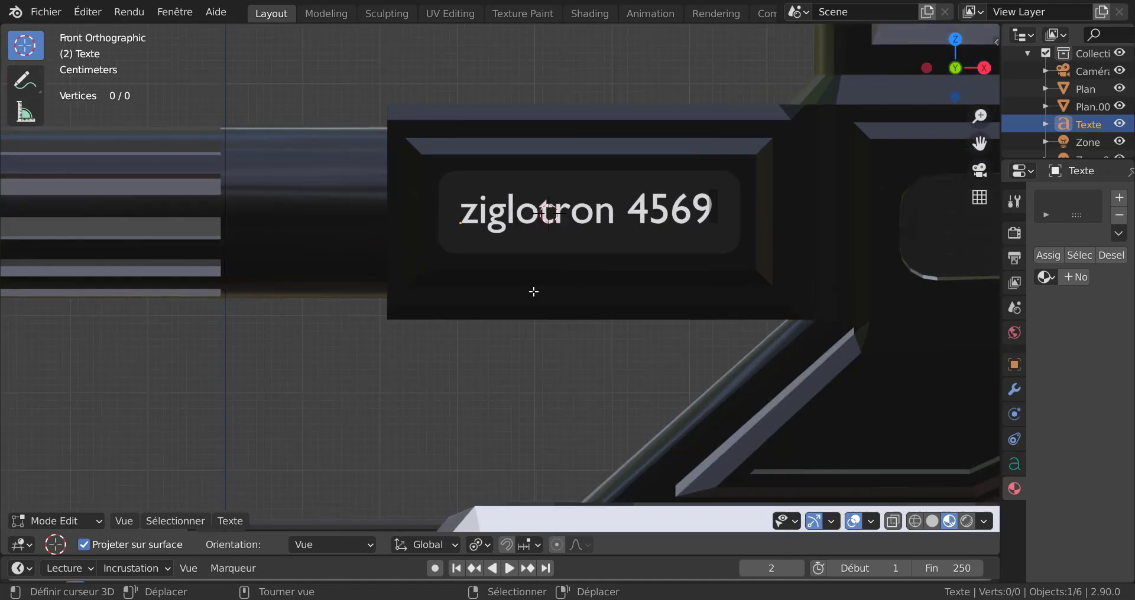
pyautogui.scroll(-2, 535, 301)
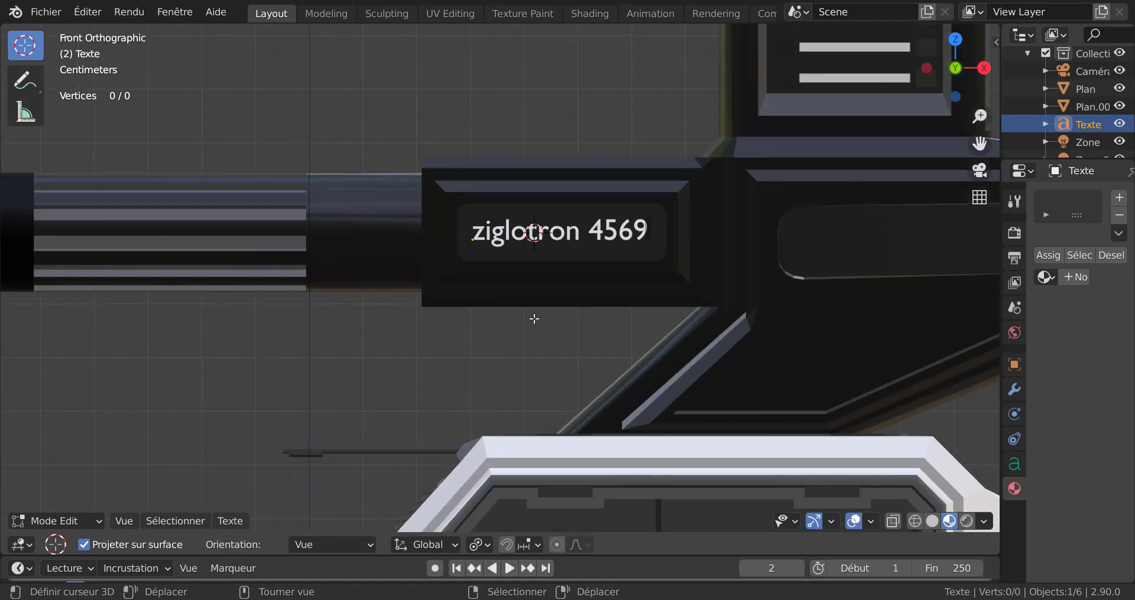
pyautogui.press('Tab')
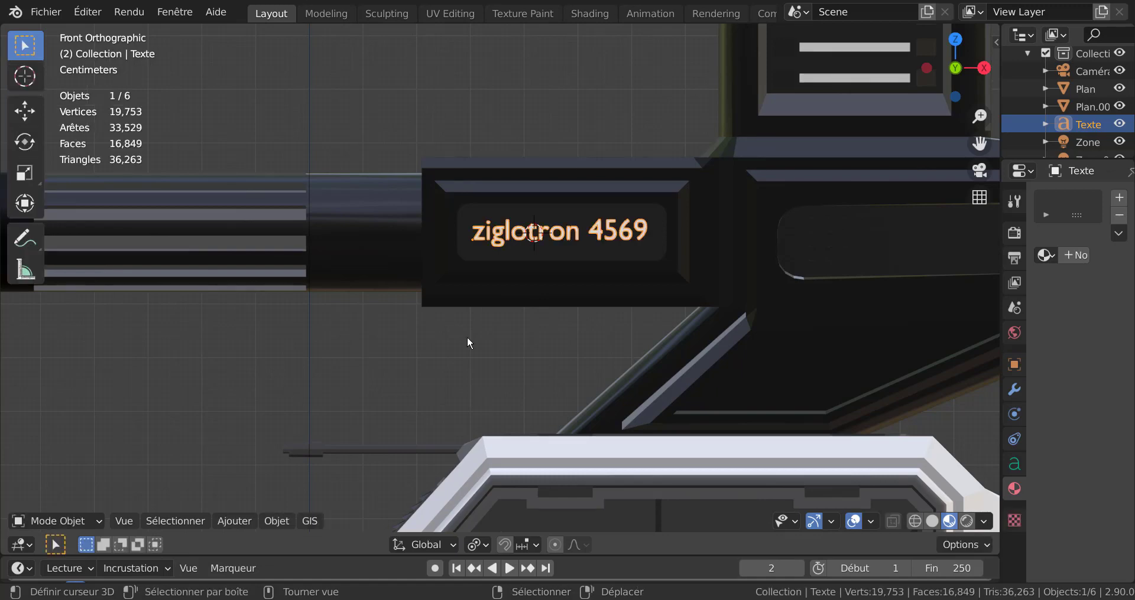
# Convert the lettering on the gun housing's recessed panel from a text object to a mesh
pyautogui.moveTo(467, 336); pyautogui.dragTo(405, 362, button='middle')
pyautogui.scroll(2, 546, 260)
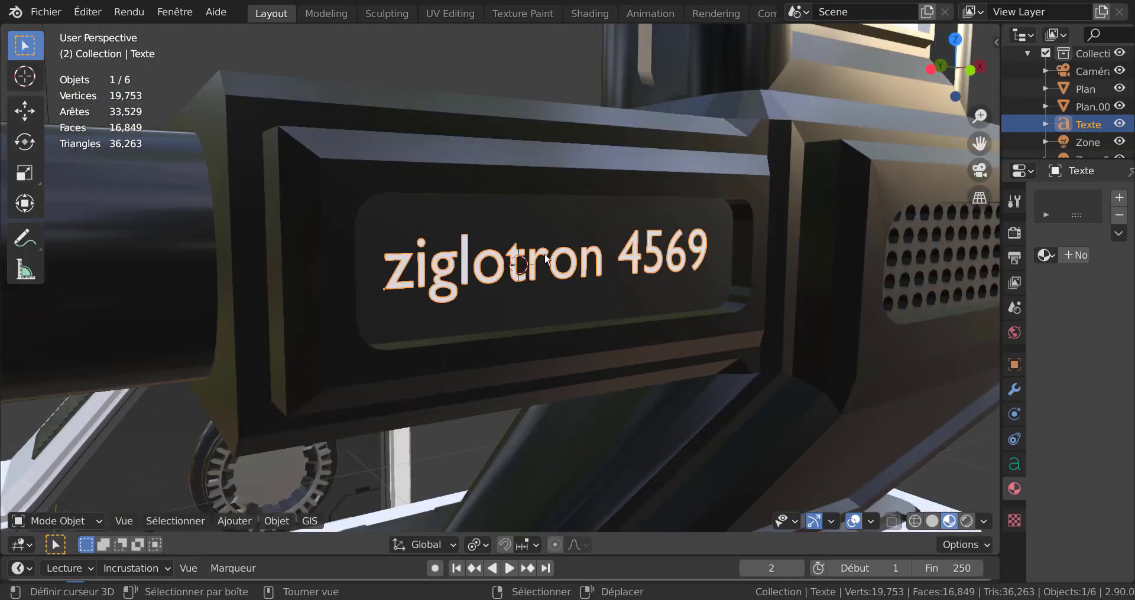
pyautogui.scroll(-1, 544, 258)
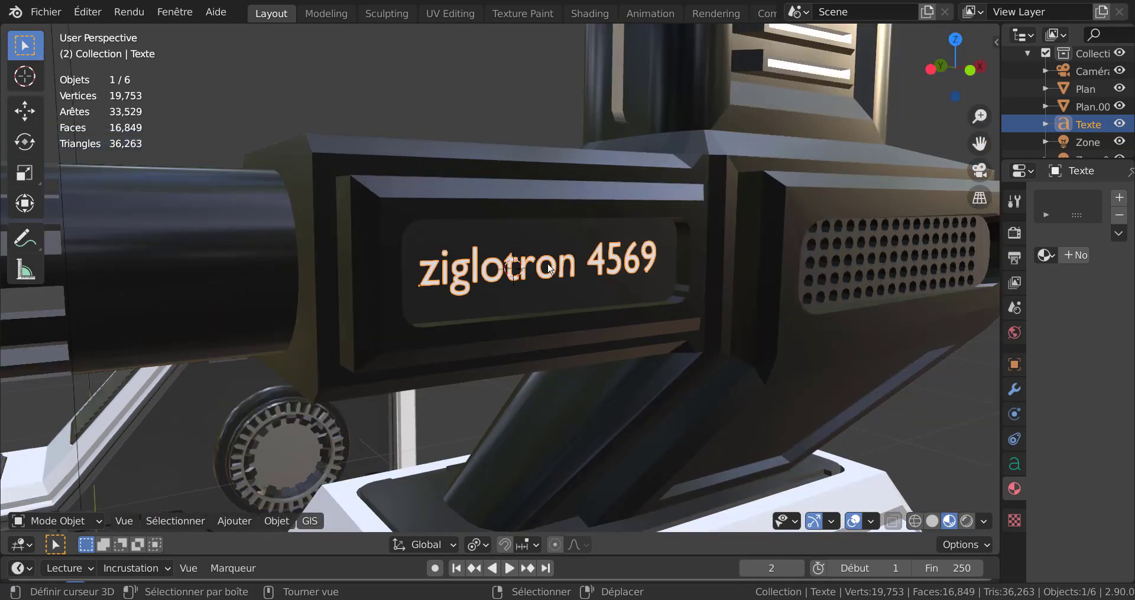
pyautogui.press('Tab')
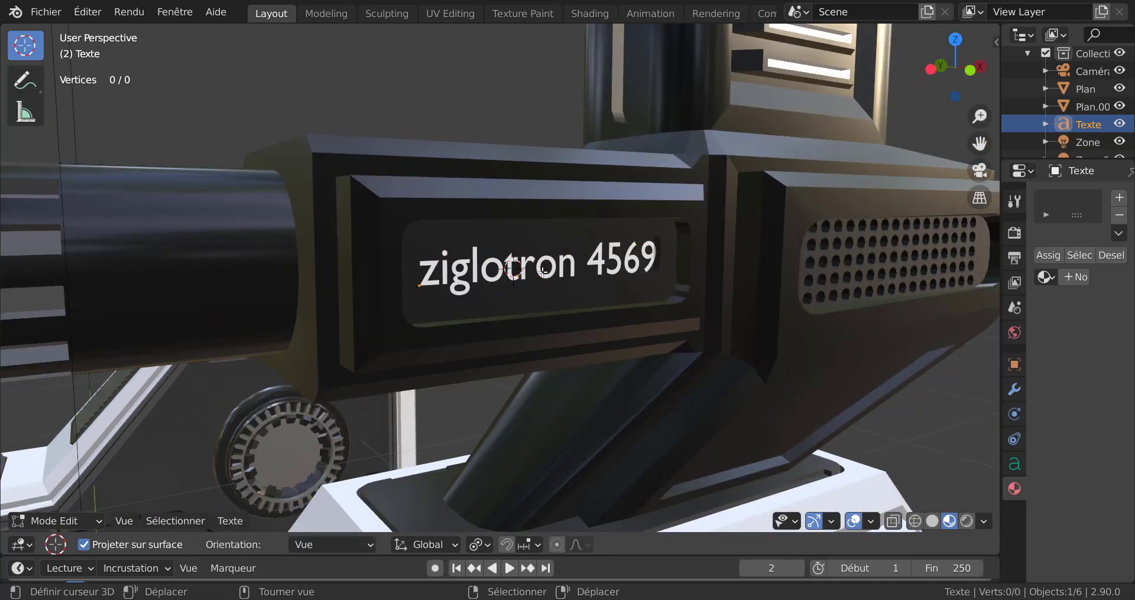
pyautogui.press('Tab')
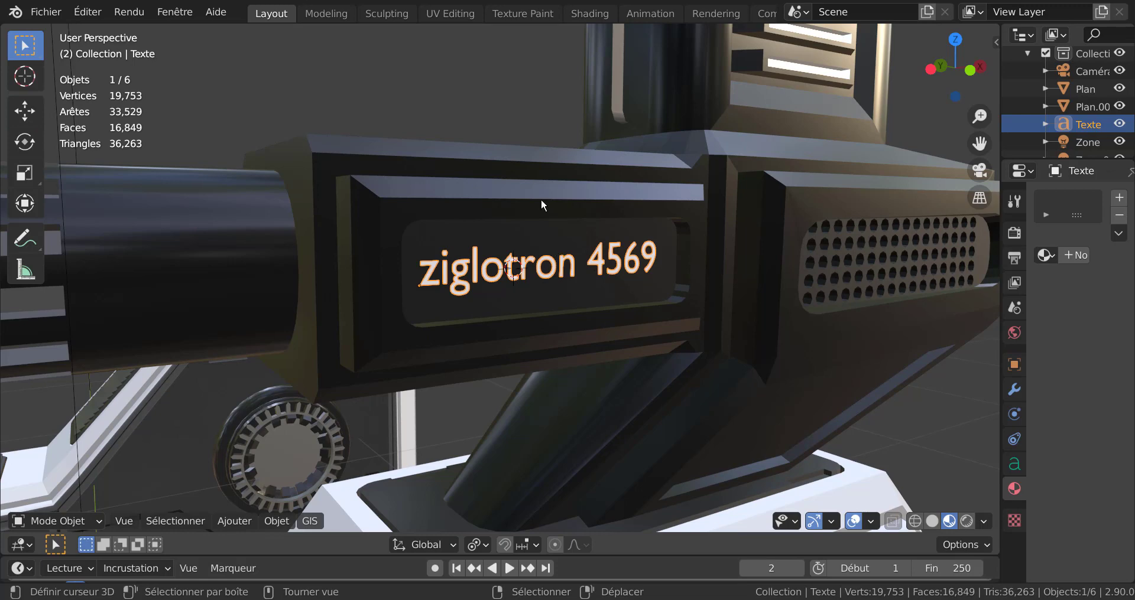
pyautogui.press('KP_1')
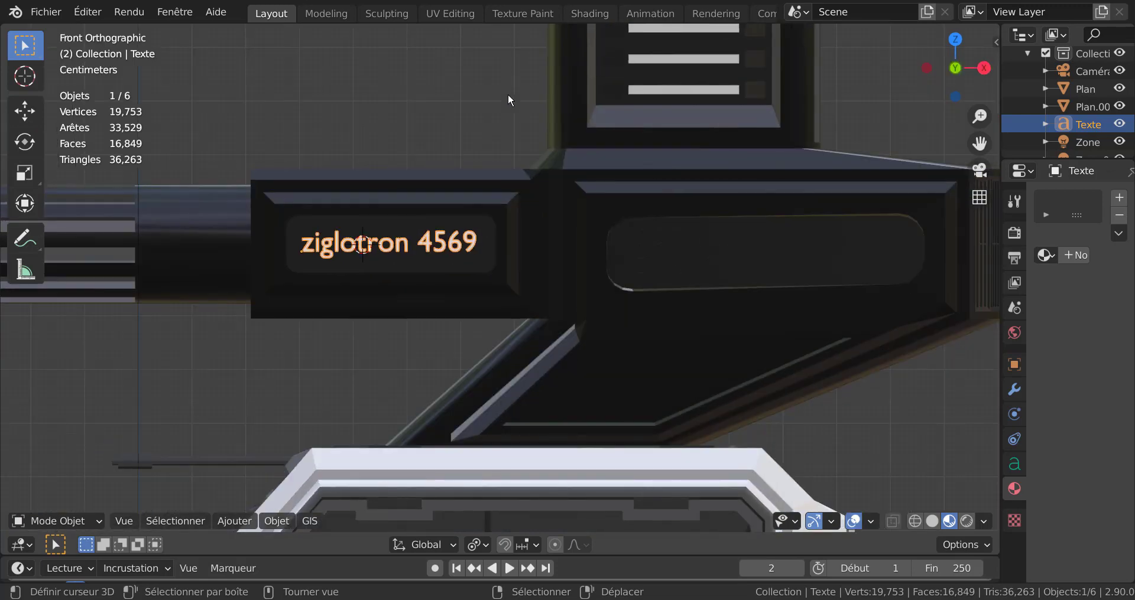
pyautogui.keyDown('shift'); pyautogui.moveTo(437, 141); pyautogui.dragTo(579, 165, button='middle'); pyautogui.keyUp('shift')
pyautogui.press('q')
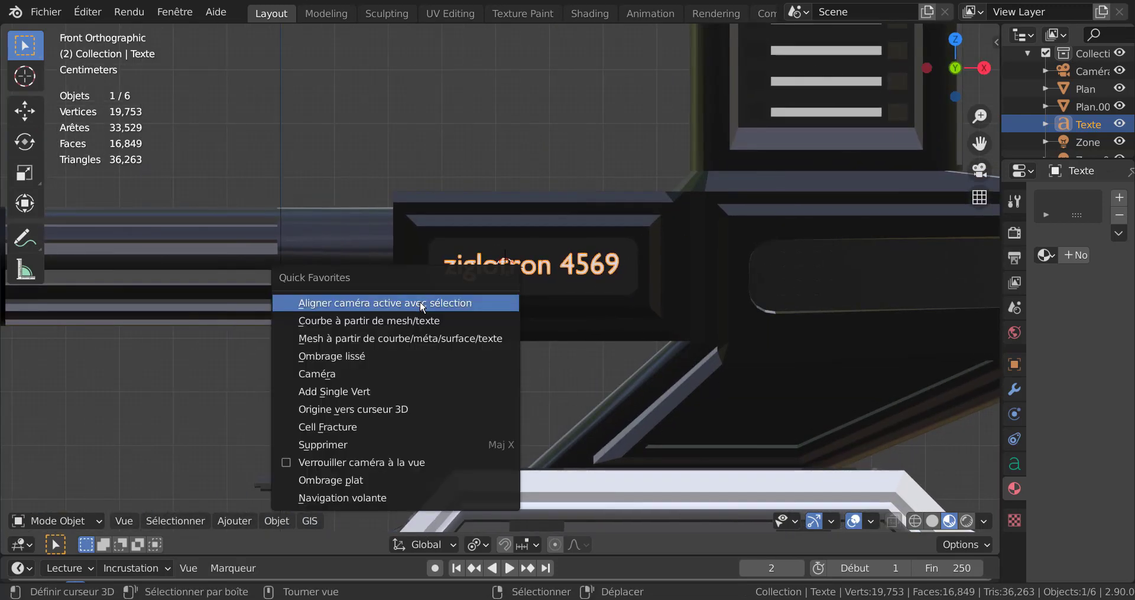
pyautogui.press('q')
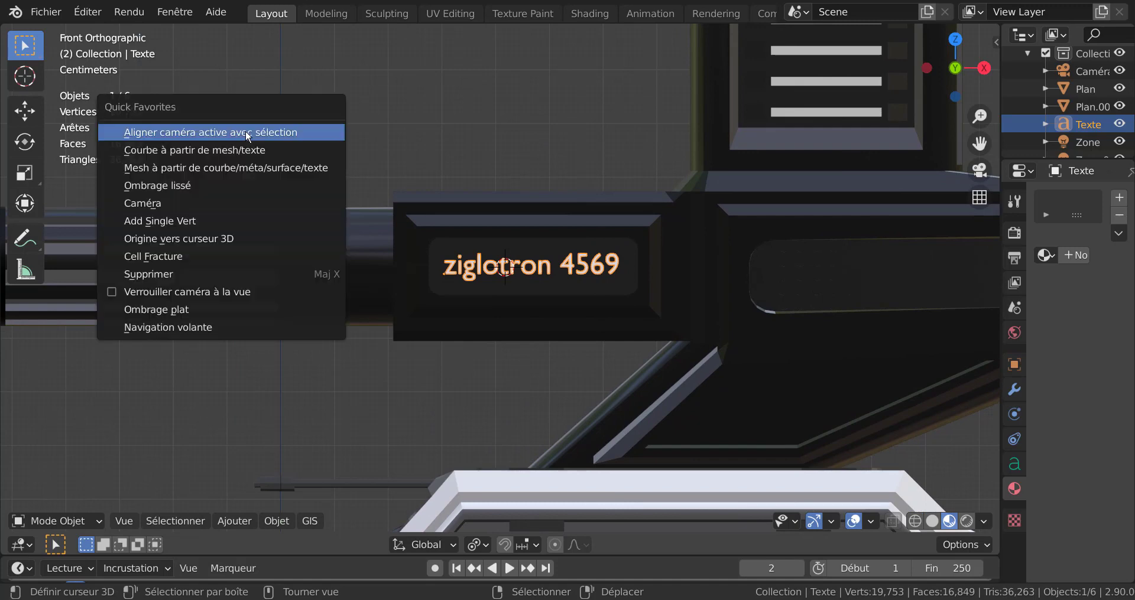
pyautogui.click(197, 168)
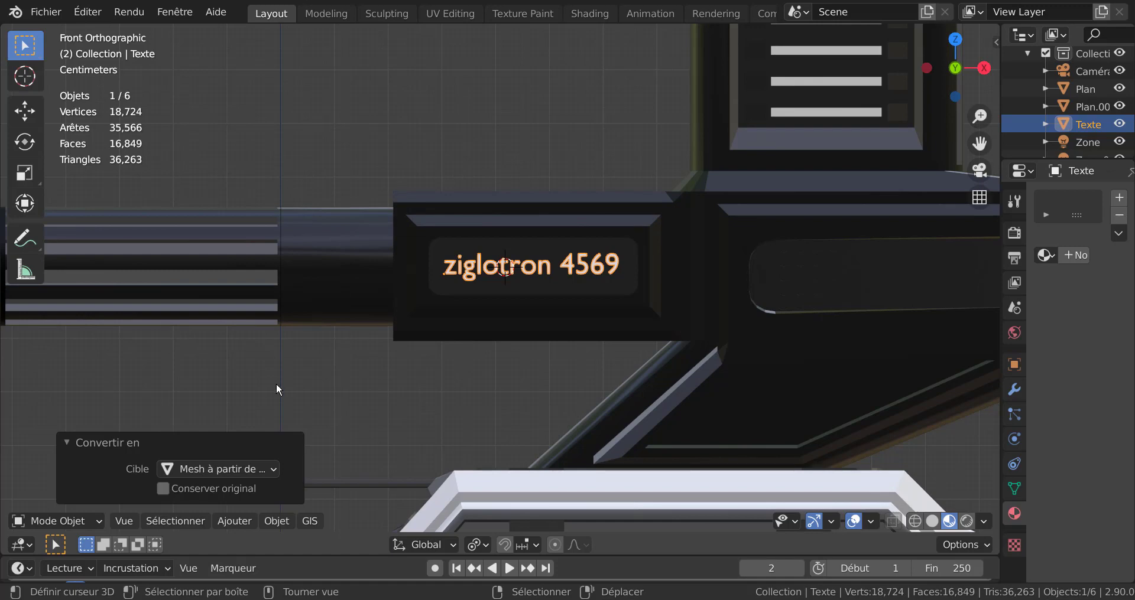
# Examine the face and edge structure of the converted lettering mesh in Edit Mode
pyautogui.scroll(8, 420, 369)
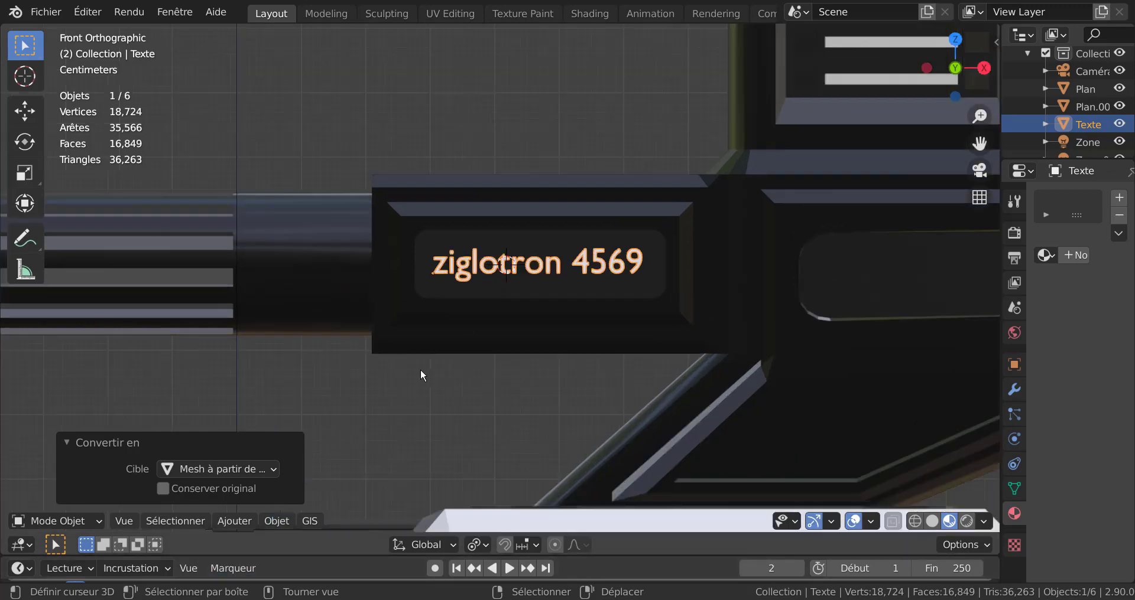
pyautogui.scroll(2, 537, 331)
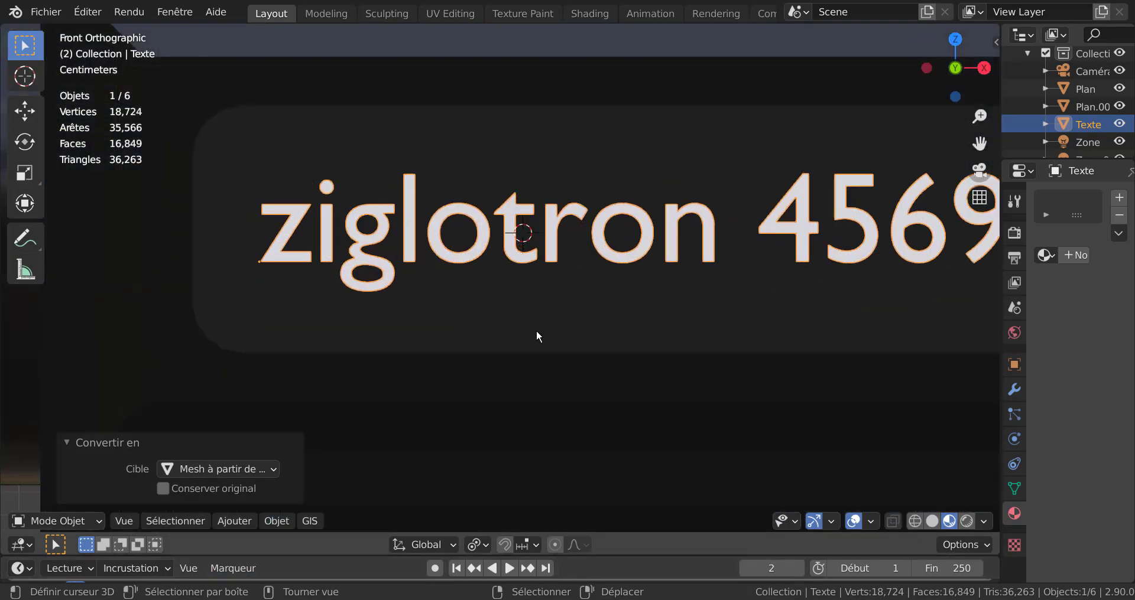
pyautogui.press('Tab')
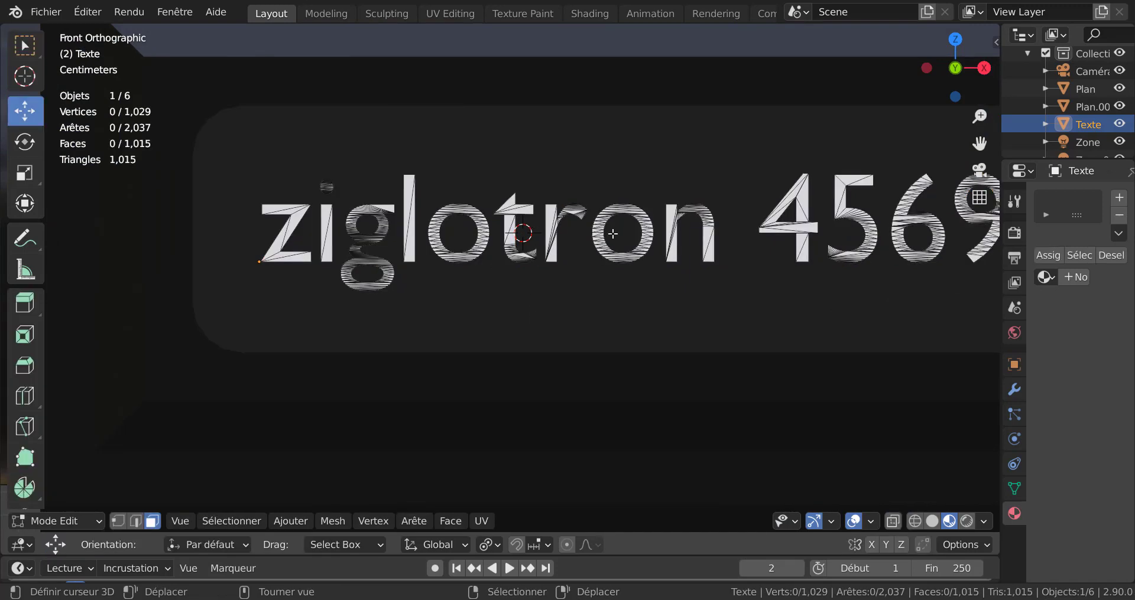
pyautogui.scroll(2, 572, 203)
pyautogui.scroll(-5, 573, 203)
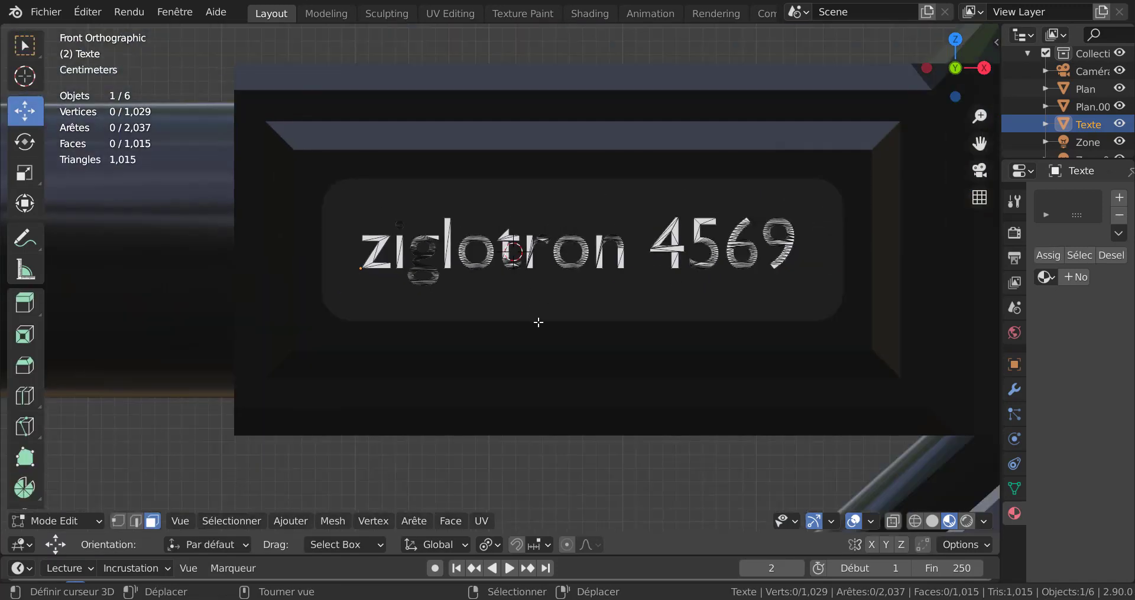
pyautogui.press('Tab')
pyautogui.scroll(-5, 459, 413)
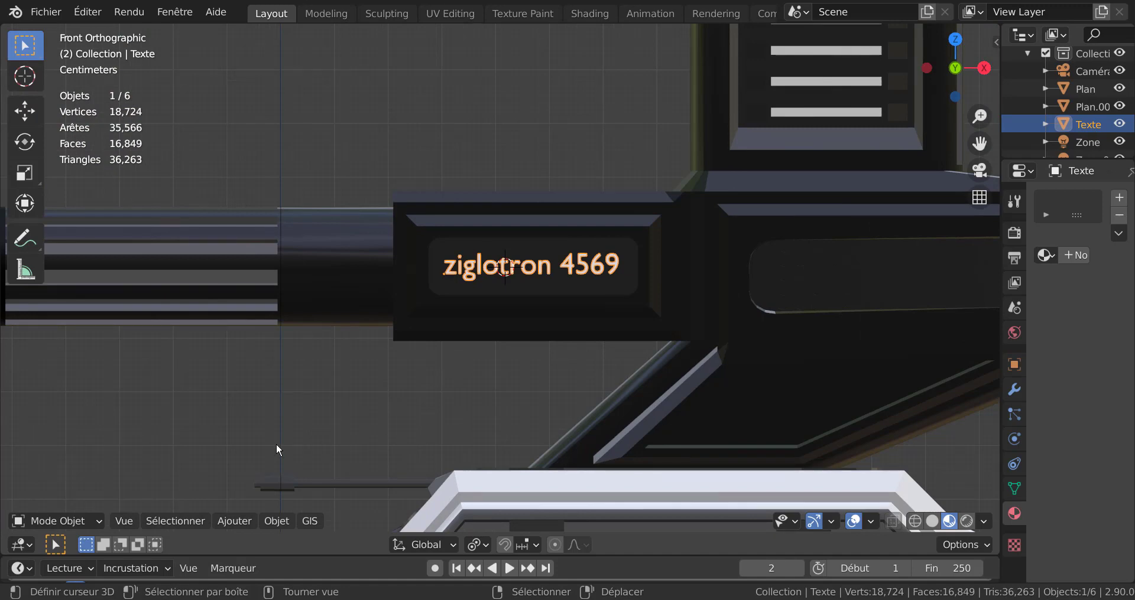
pyautogui.click(276, 523)
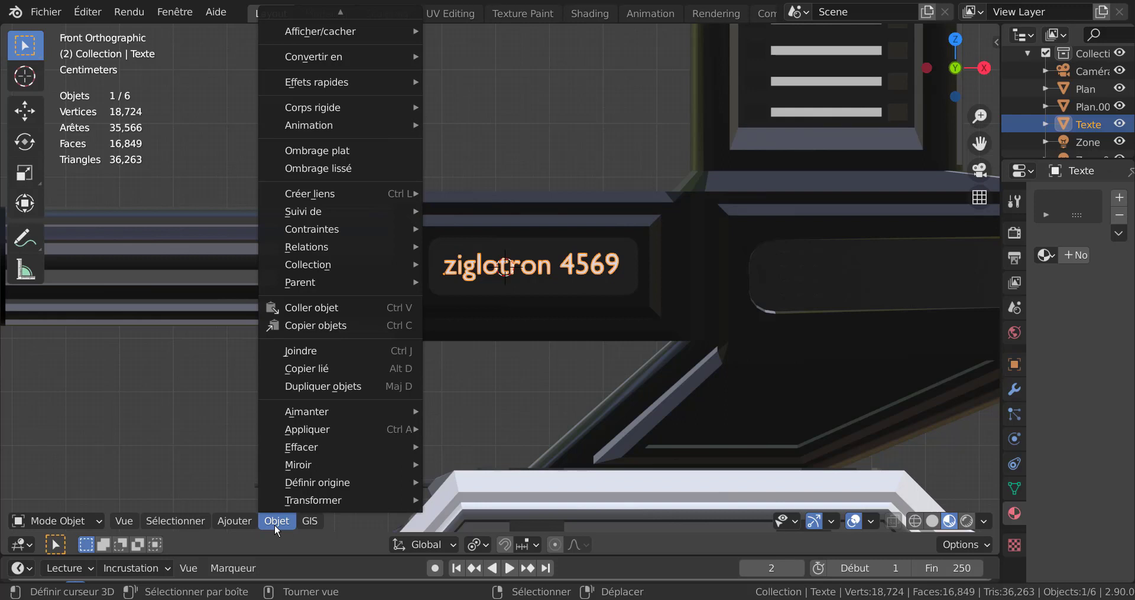
pyautogui.moveTo(293, 506)
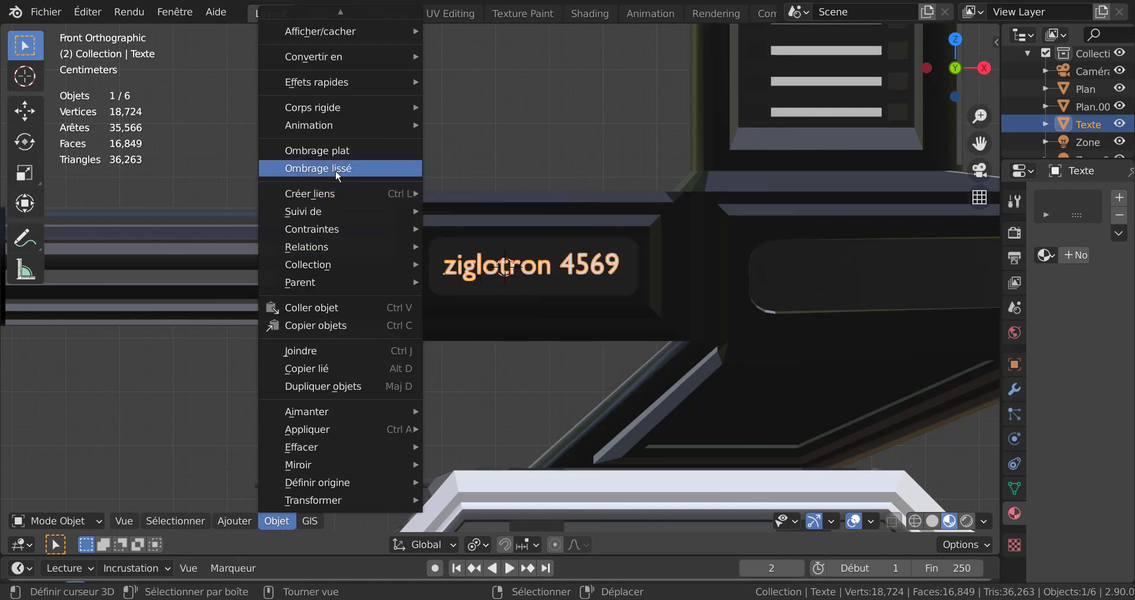
pyautogui.moveTo(331, 58)
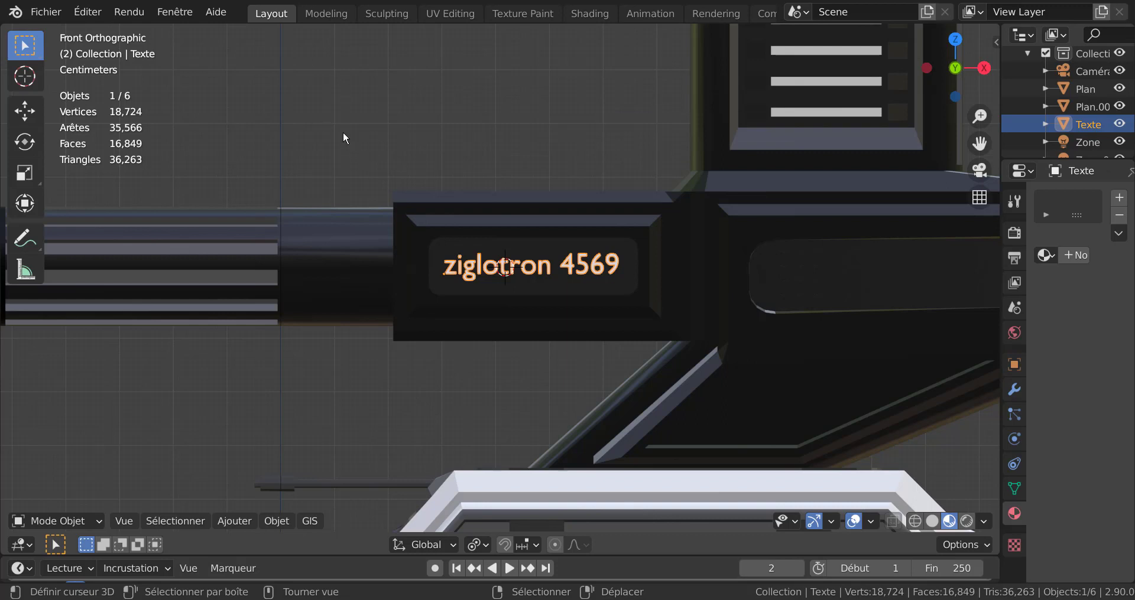
pyautogui.click(240, 522)
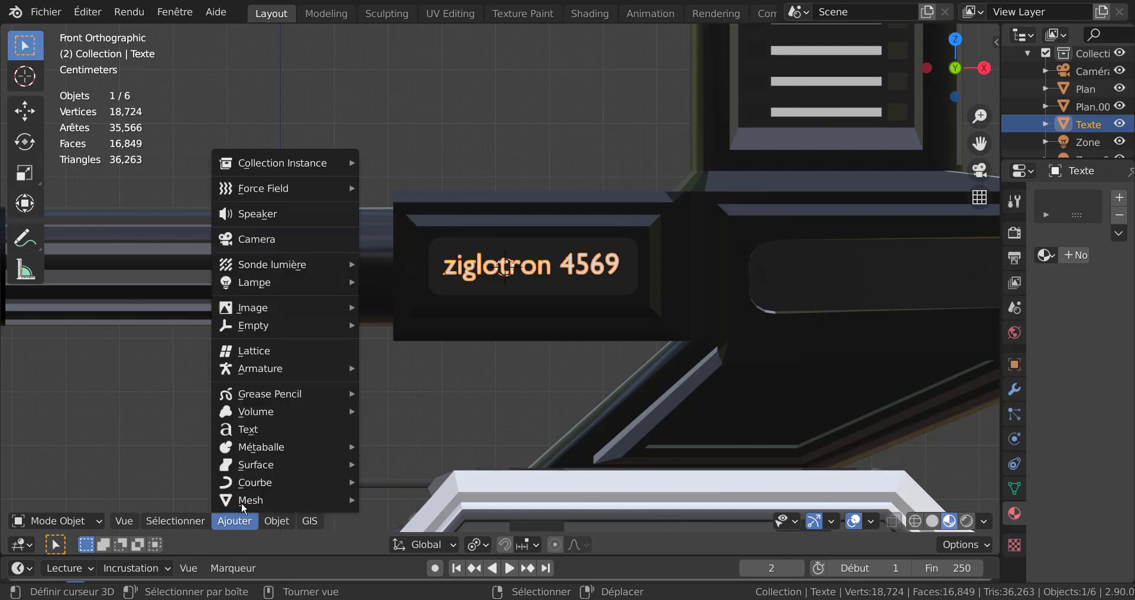
pyautogui.moveTo(241, 498)
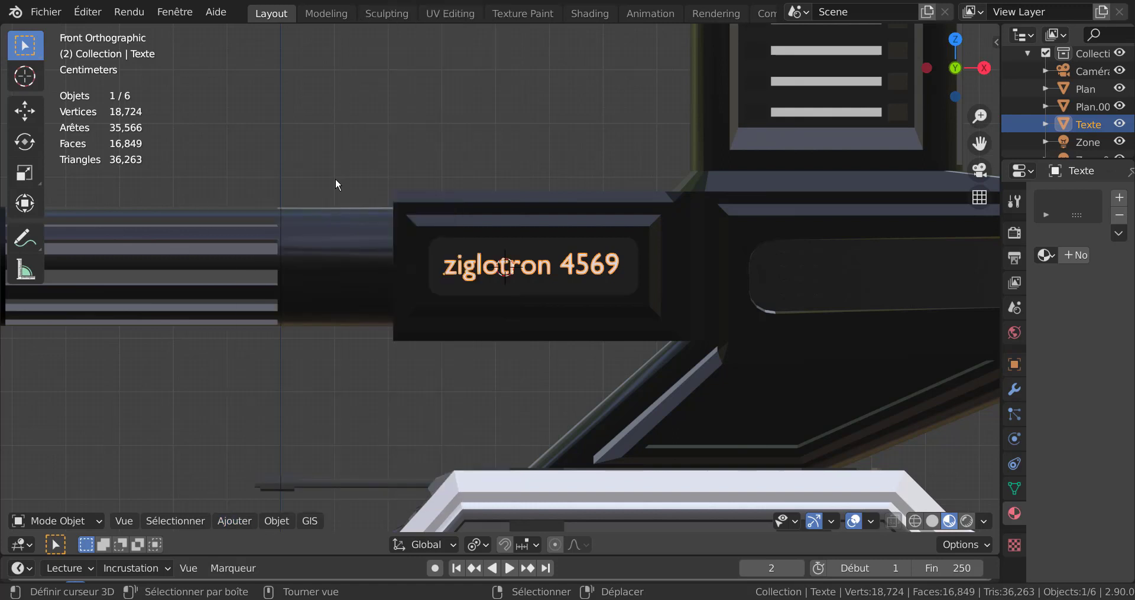
# Show the Quick Favorites option for the text-to-mesh conversion command and display the Quick Favorites list
pyautogui.click(285, 521)
pyautogui.moveTo(284, 504)
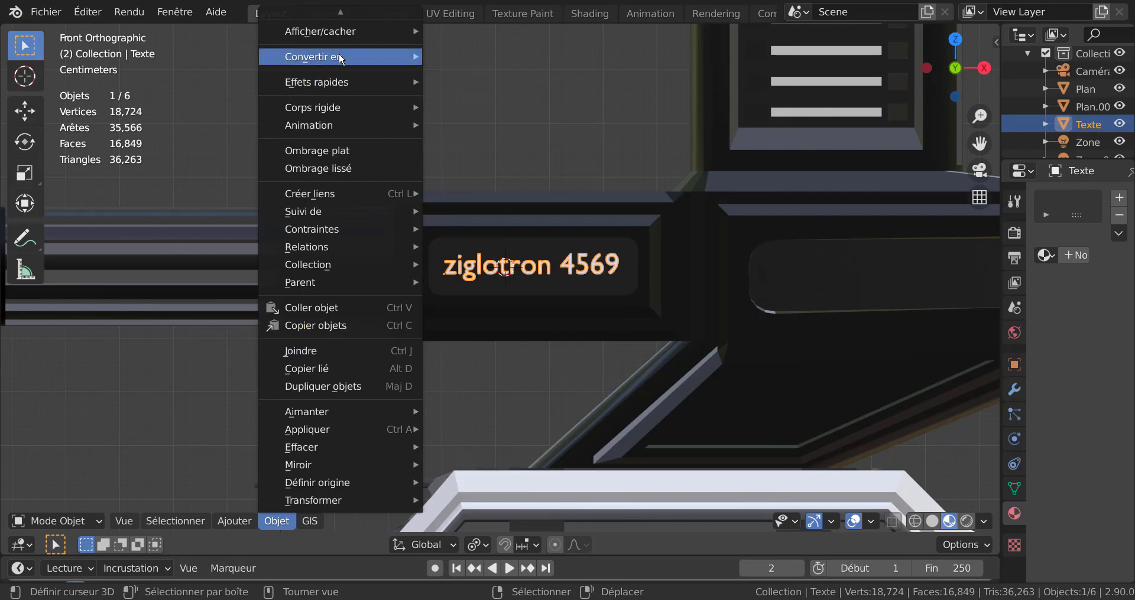
pyautogui.moveTo(375, 57)
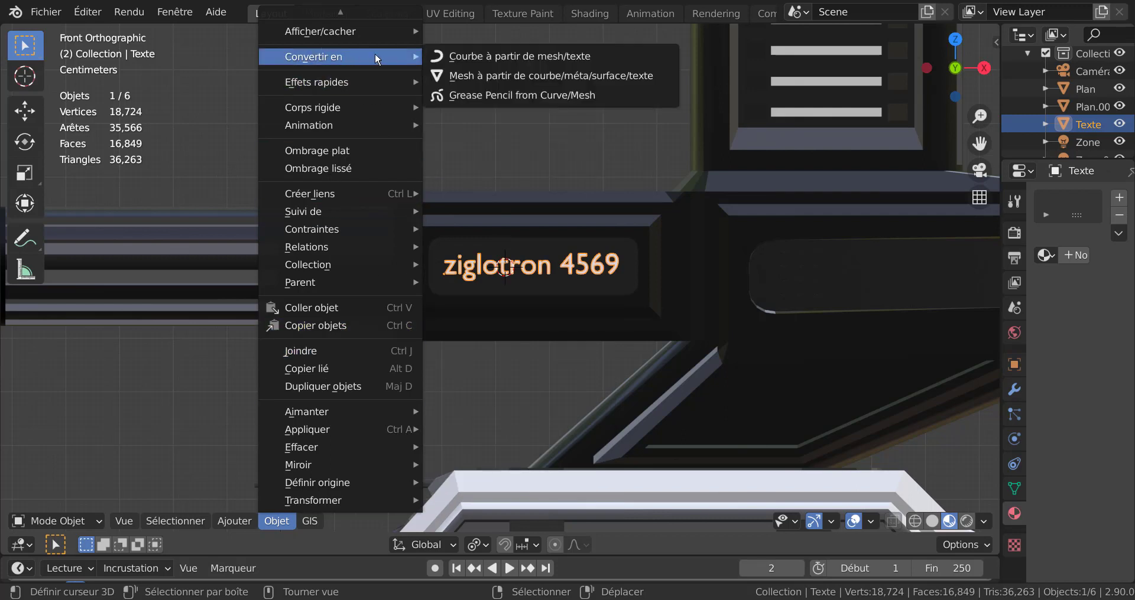
pyautogui.rightClick(506, 72)
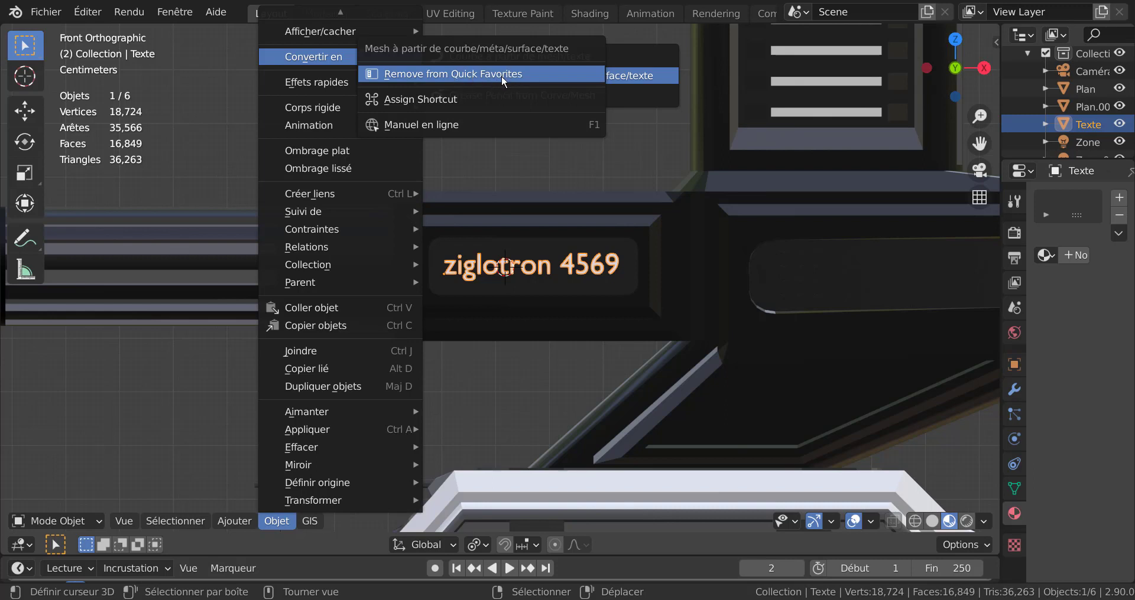
pyautogui.click(161, 385)
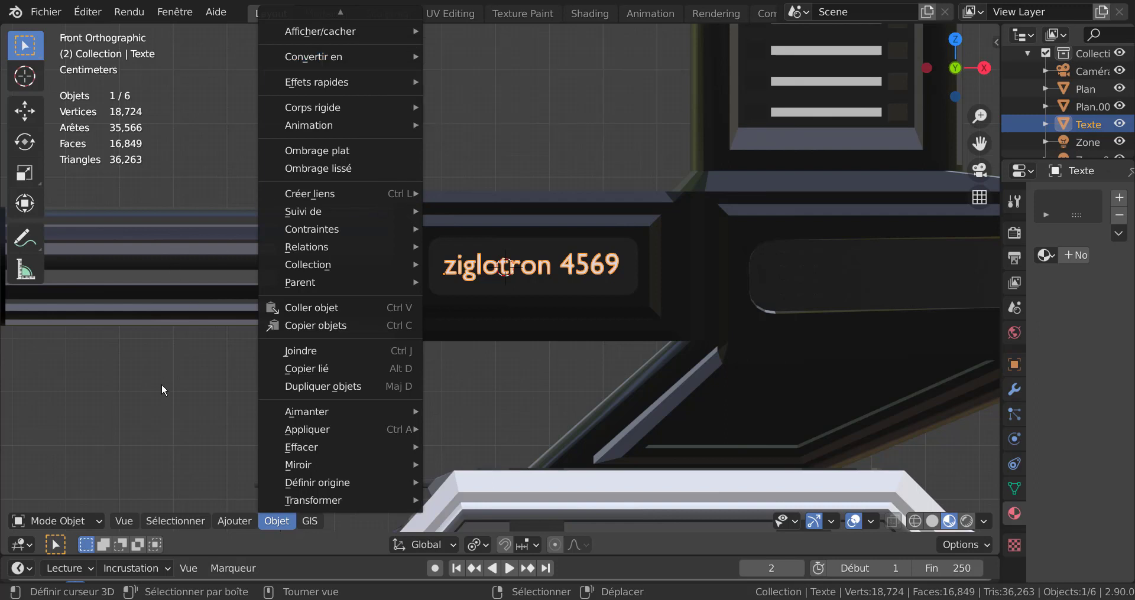
pyautogui.press('q')
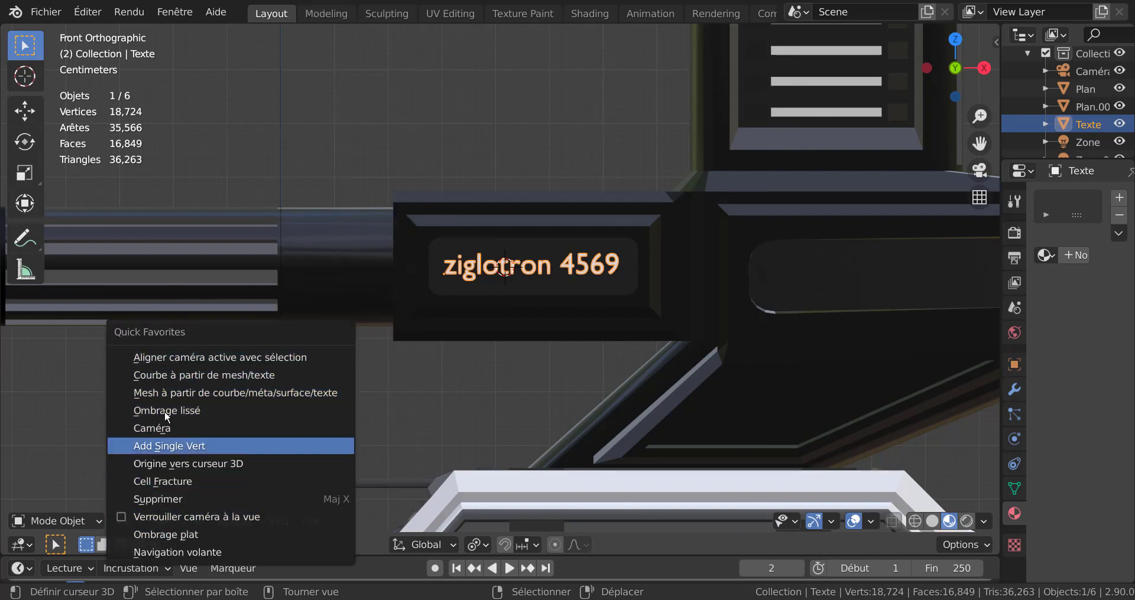
# Extrude all faces of the "ziglotron 4569" lettering about 0.046 m outward from the recessed panel and return to Object Mode
pyautogui.moveTo(479, 83); pyautogui.dragTo(590, 225, button='middle')
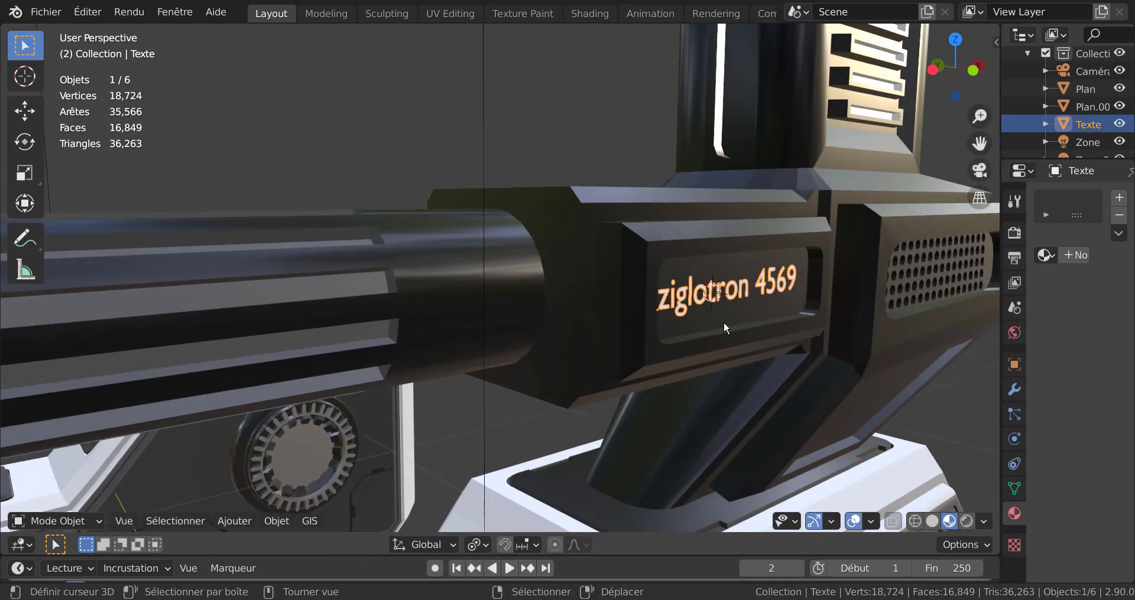
pyautogui.press('Tab')
pyautogui.keyDown('shift'); pyautogui.moveTo(733, 326); pyautogui.dragTo(530, 293, button='middle'); pyautogui.keyUp('shift')
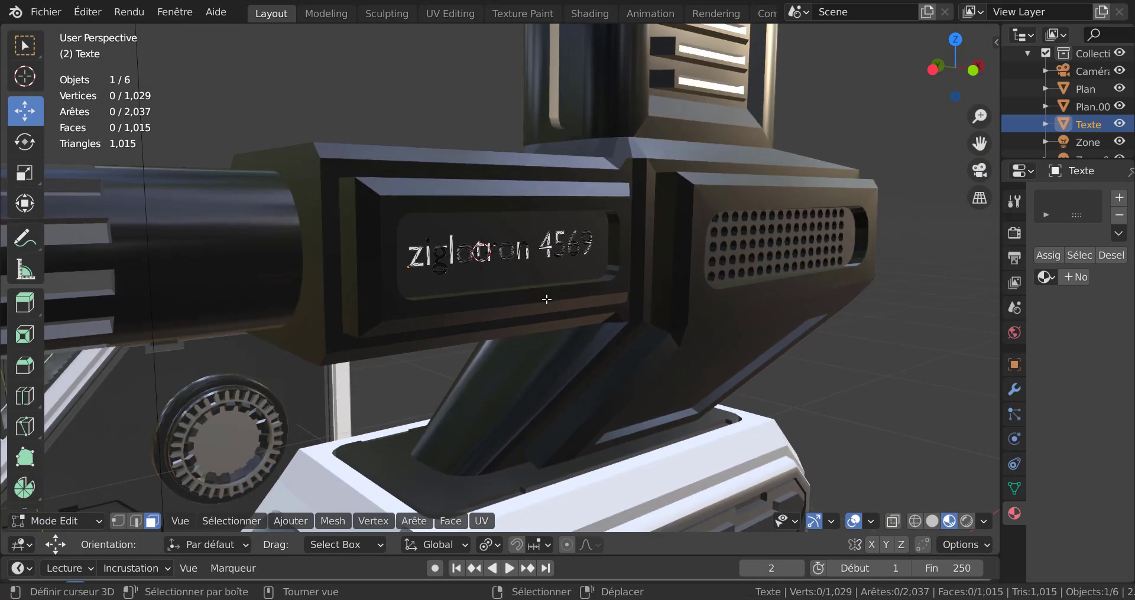
pyautogui.scroll(2, 552, 285)
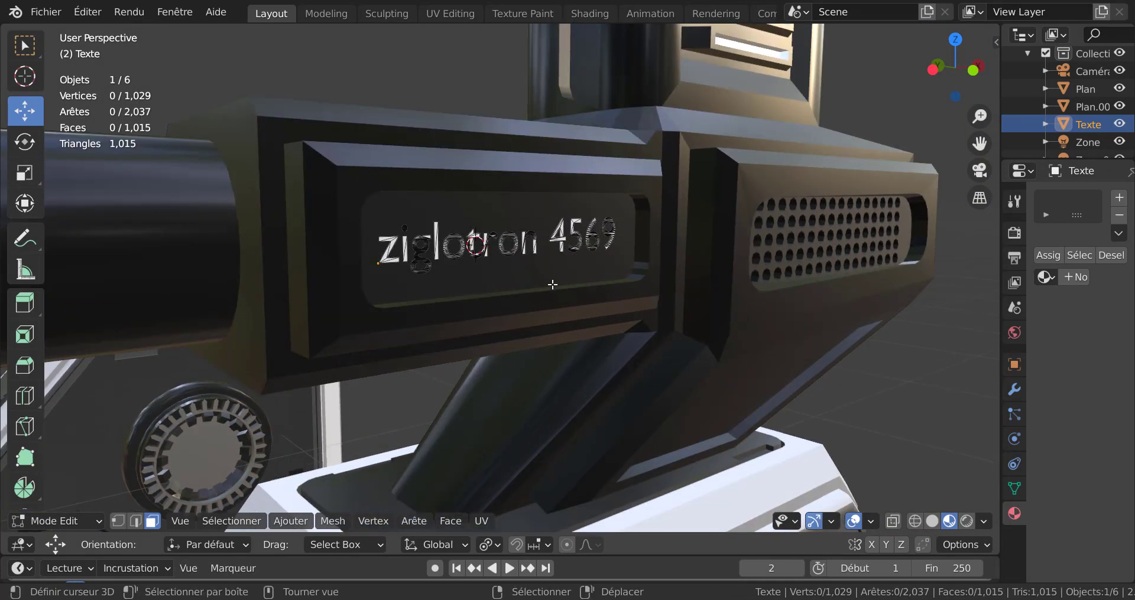
pyautogui.press('a')
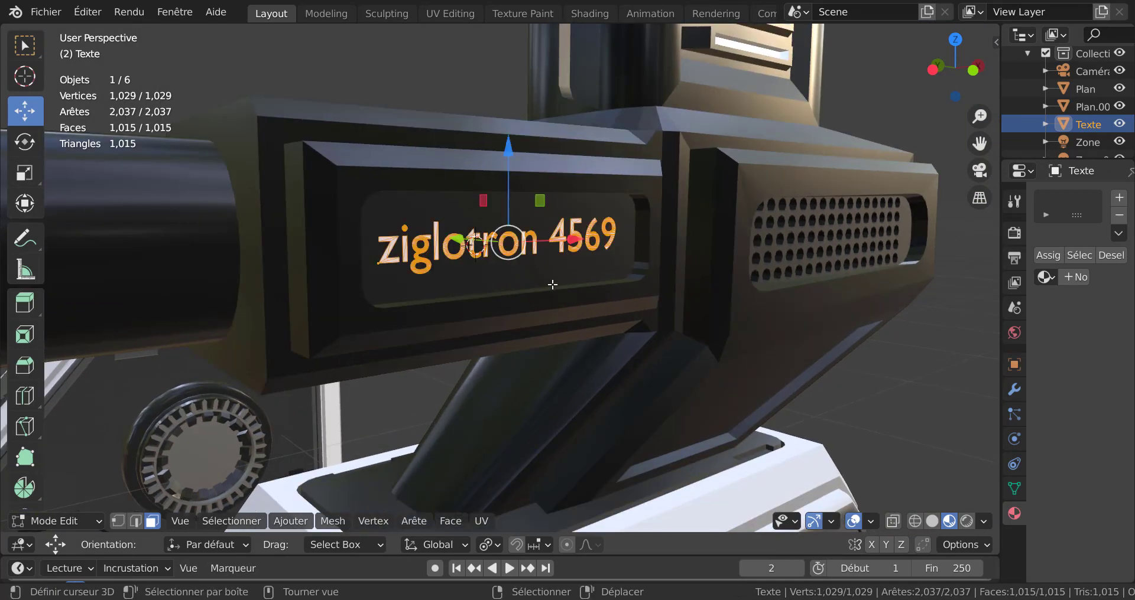
pyautogui.scroll(-2, 552, 284)
pyautogui.moveTo(583, 299); pyautogui.dragTo(622, 296, button='middle')
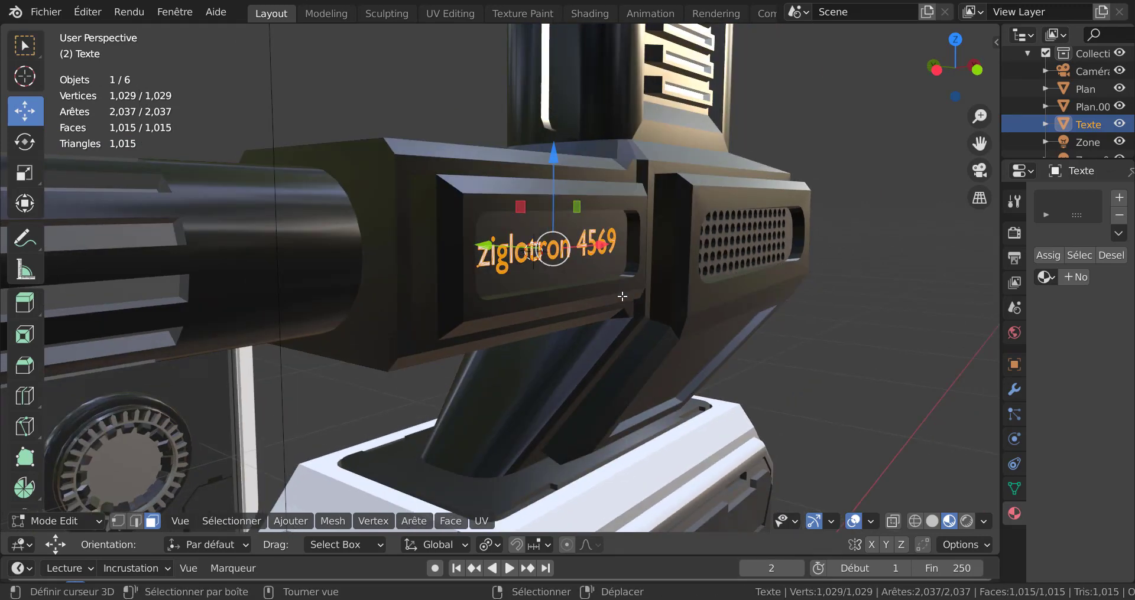
pyautogui.press('e')
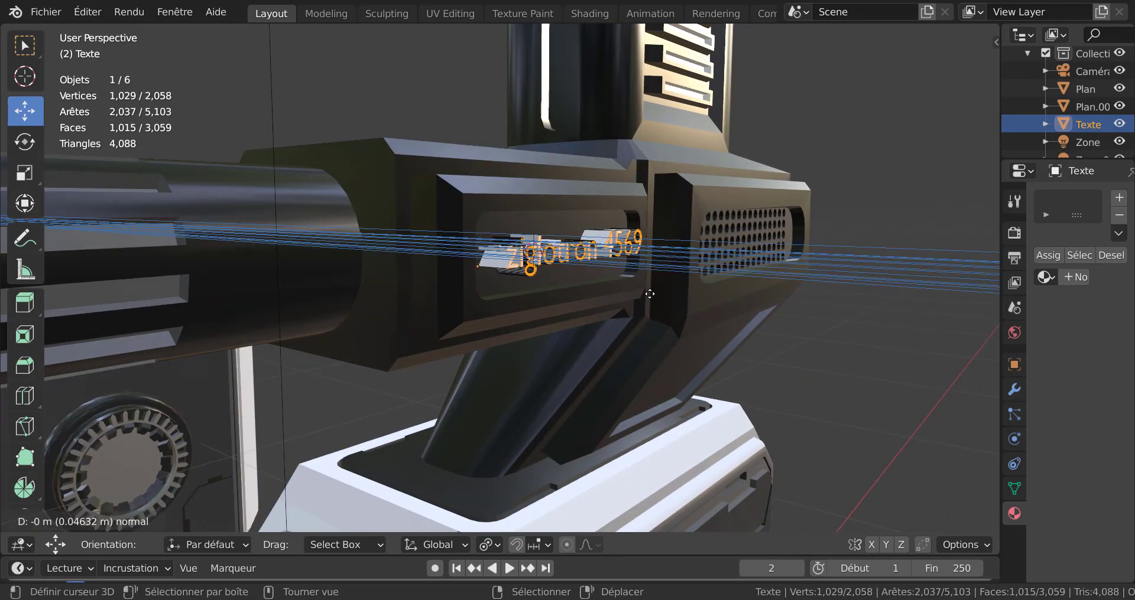
pyautogui.click(650, 295)
pyautogui.moveTo(745, 290)
pyautogui.mouseDown(button='middle')
pyautogui.moveTo(762, 287)
pyautogui.moveTo(732, 295)
pyautogui.mouseUp(button='middle')
pyautogui.scroll(3, 761, 287)
pyautogui.press('Tab')
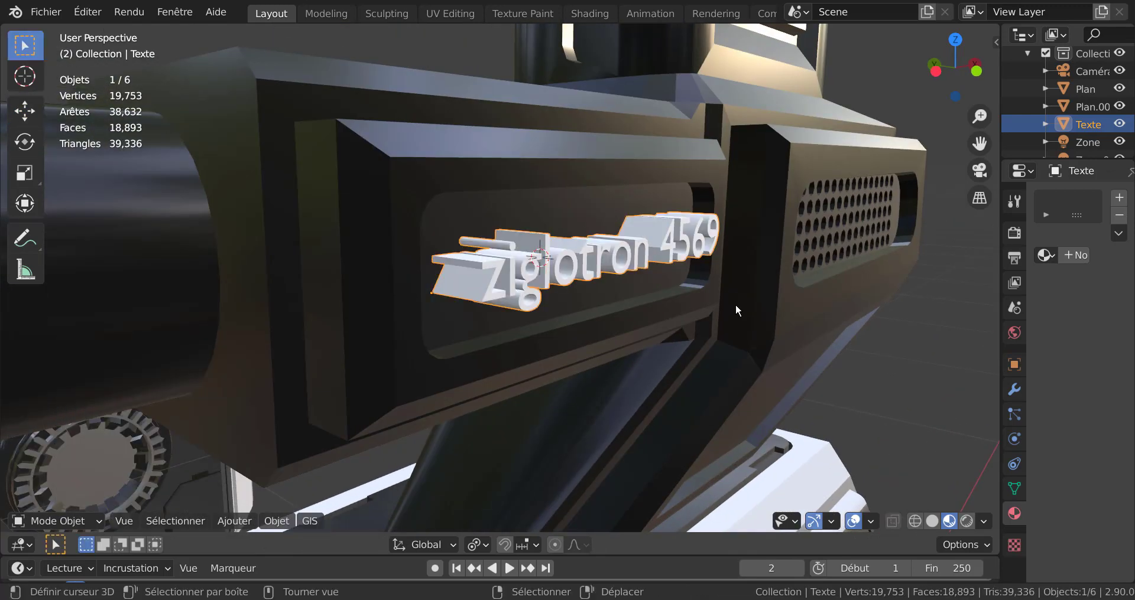
# Move the extruded lettering about 0.0126 m along the global Y axis so its back part sinks into the recessed panel
pyautogui.scroll(2, 694, 325)
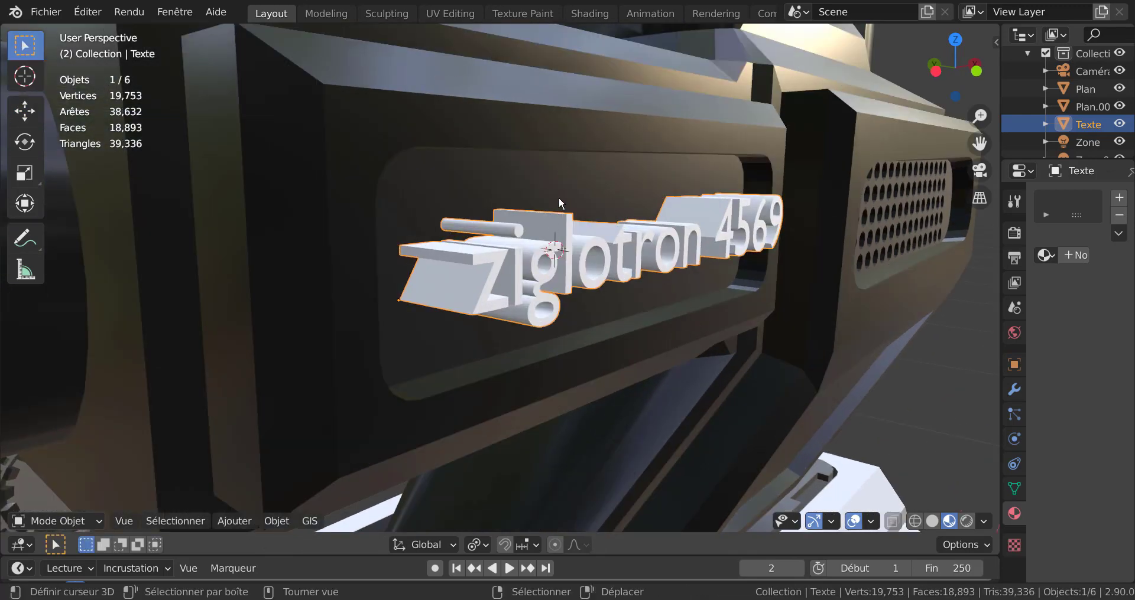
pyautogui.scroll(-2, 627, 237)
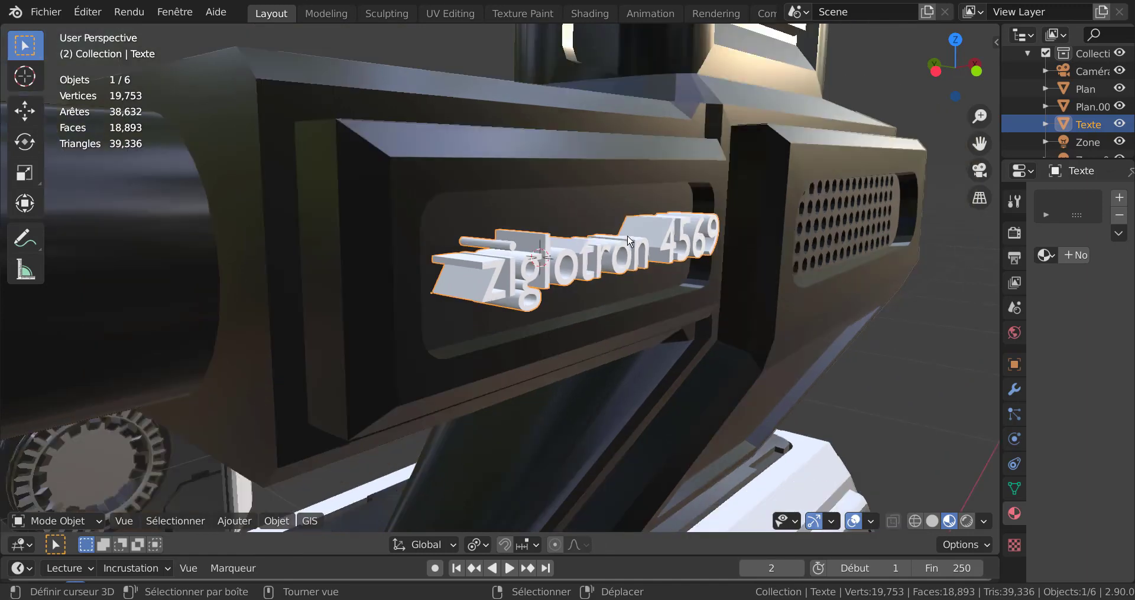
pyautogui.press('g')
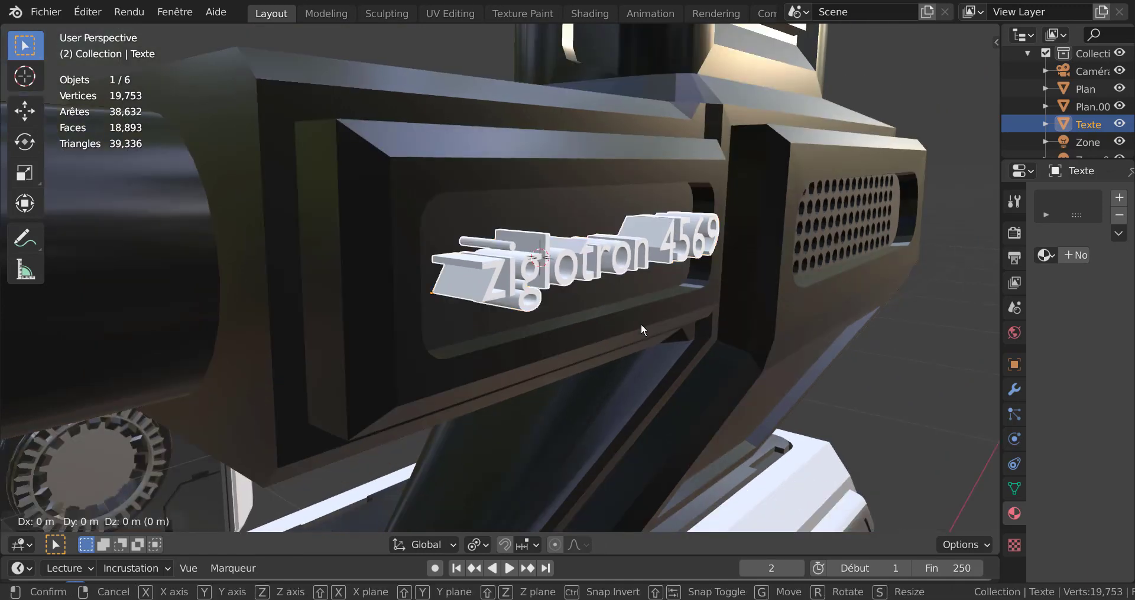
pyautogui.press('y')
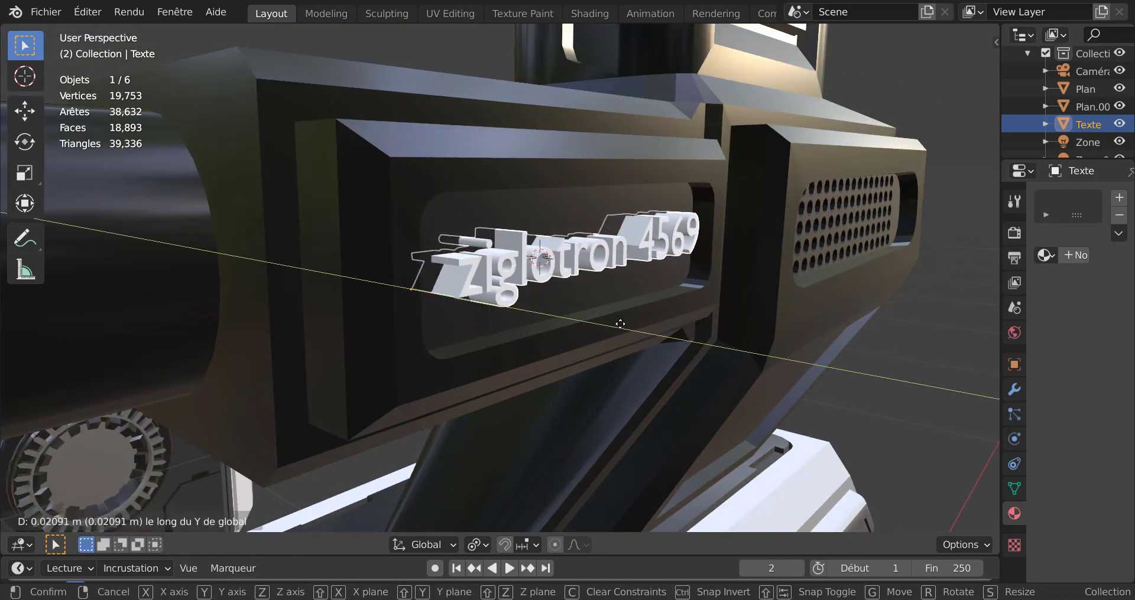
pyautogui.click(628, 322)
pyautogui.scroll(5, 615, 311)
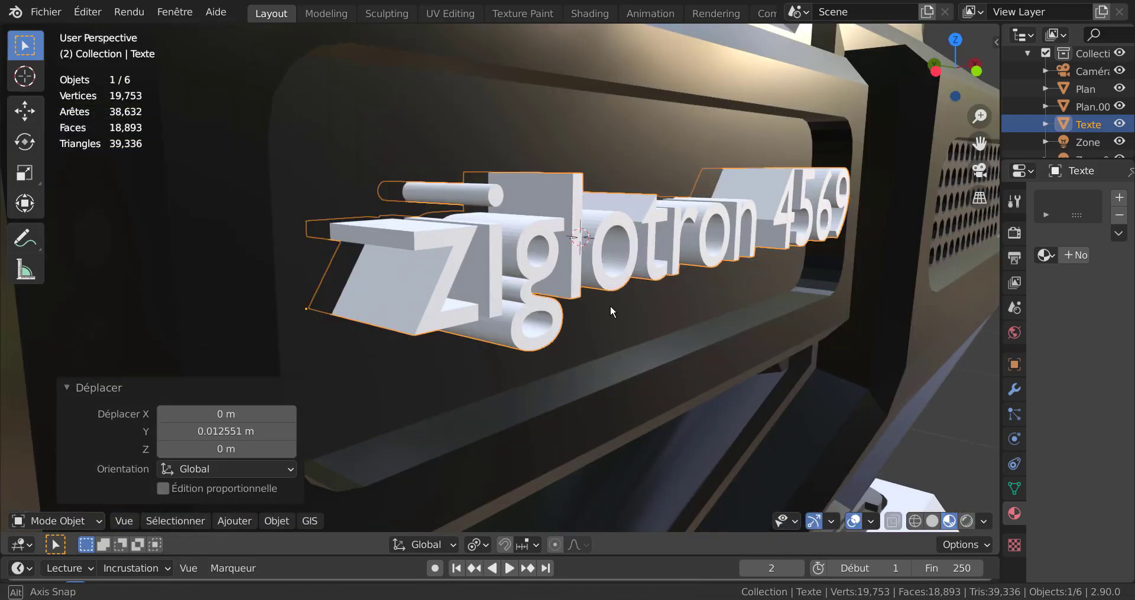
# Shift the lettering back about -0.005 m along the global Y axis to reduce how deep it sits in the panel
pyautogui.scroll(-5, 606, 309)
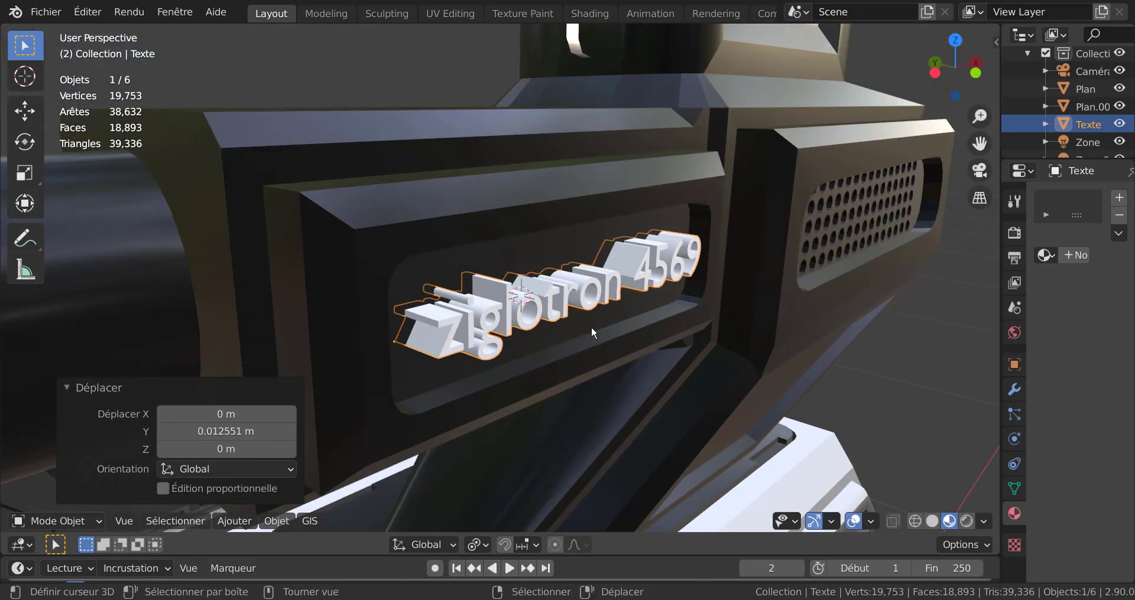
pyautogui.scroll(2, 591, 327)
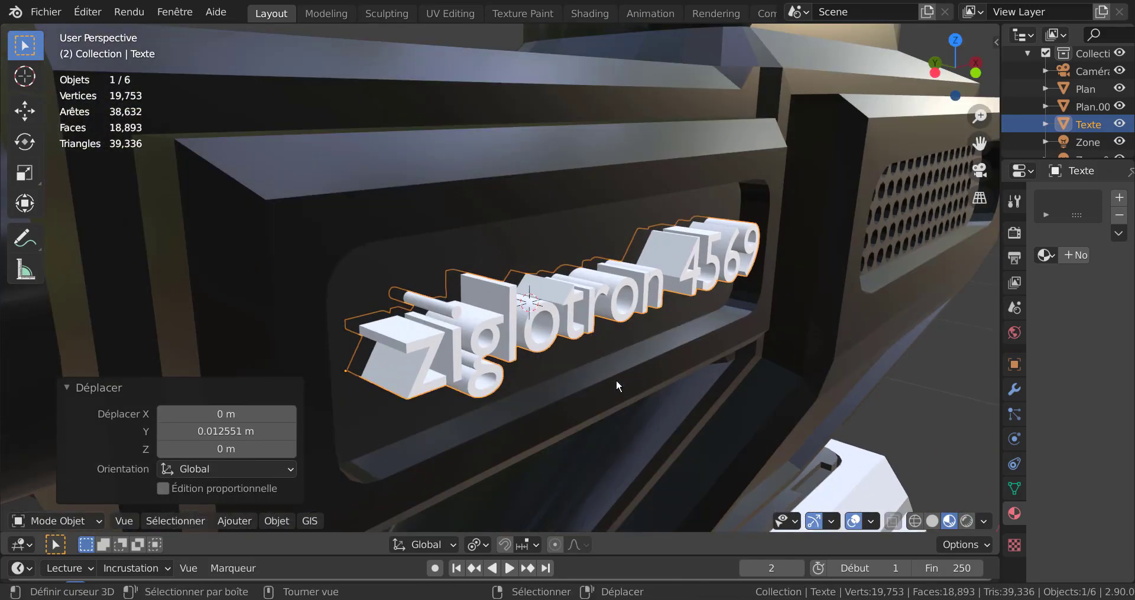
pyautogui.press('g')
pyautogui.press('y')
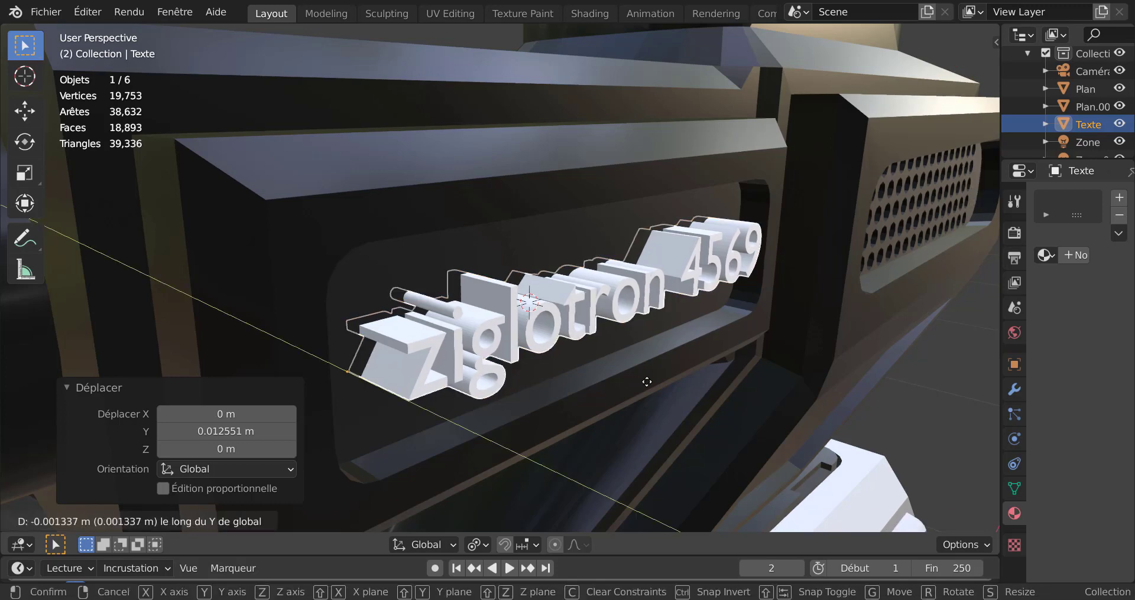
pyautogui.click(672, 380)
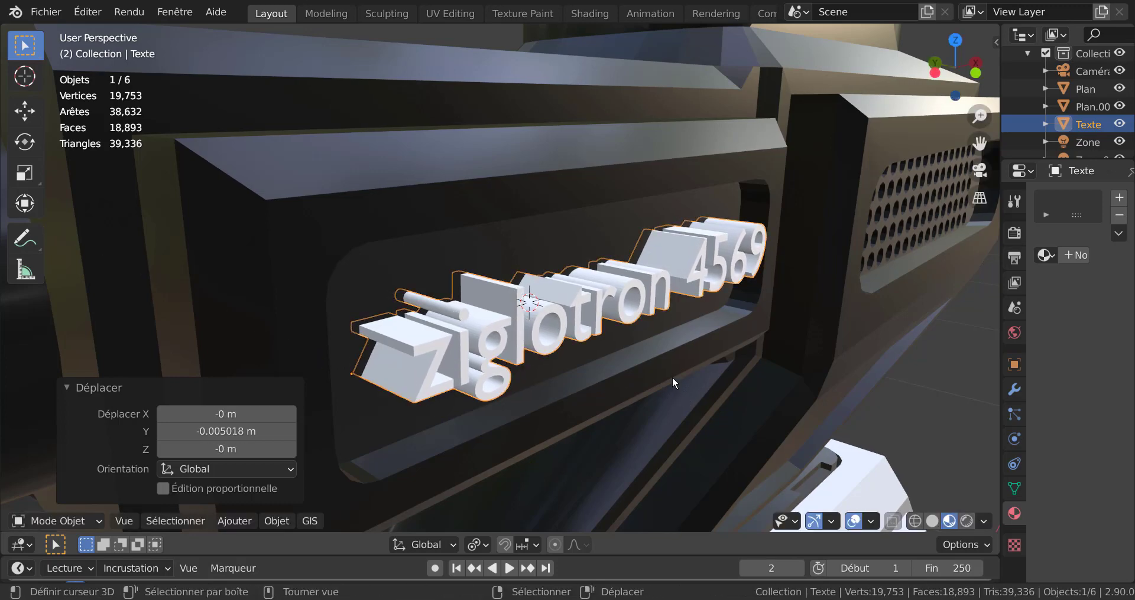
pyautogui.moveTo(671, 378); pyautogui.dragTo(677, 366, button='middle')
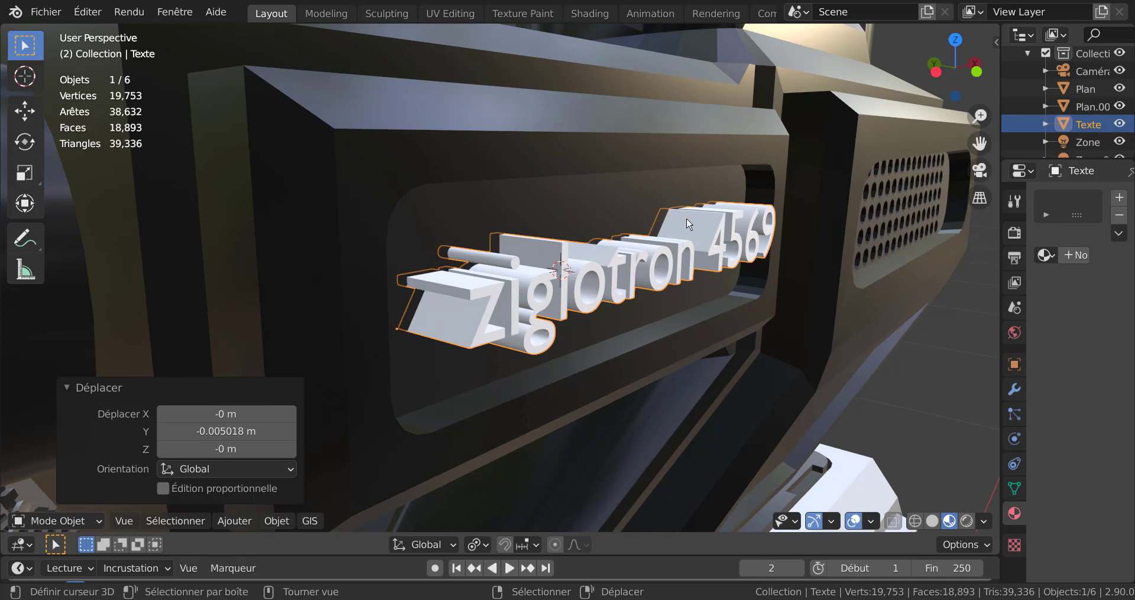
# Enable the Screencast Keys overlay for the 3D viewport and hide the sidebar again
pyautogui.scroll(-4, 696, 247)
pyautogui.scroll(2, 696, 247)
pyautogui.scroll(-2, 694, 250)
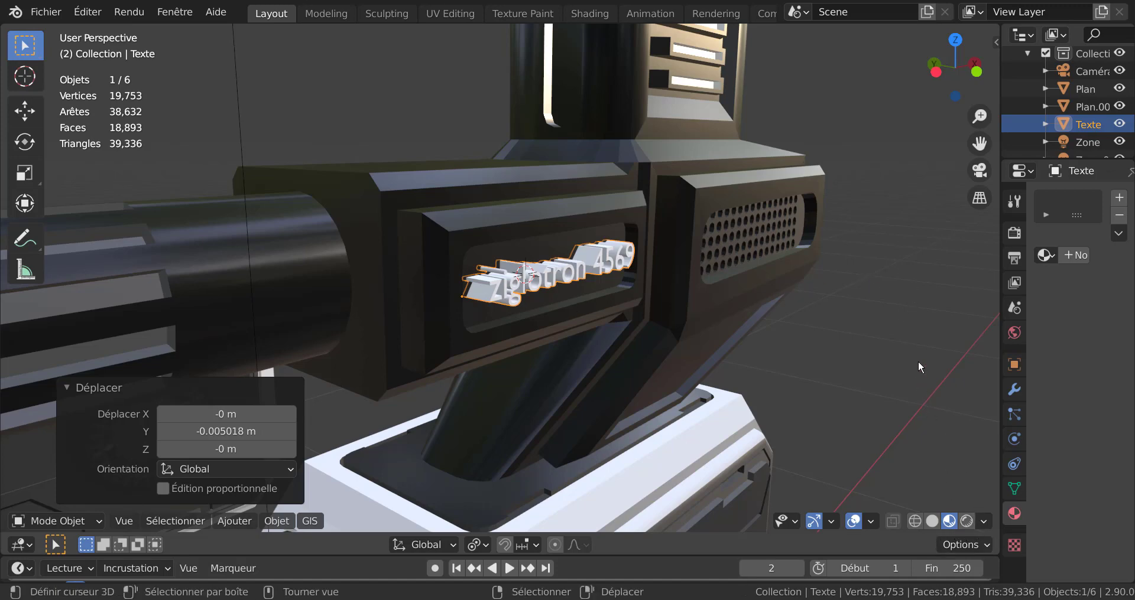
pyautogui.press('n')
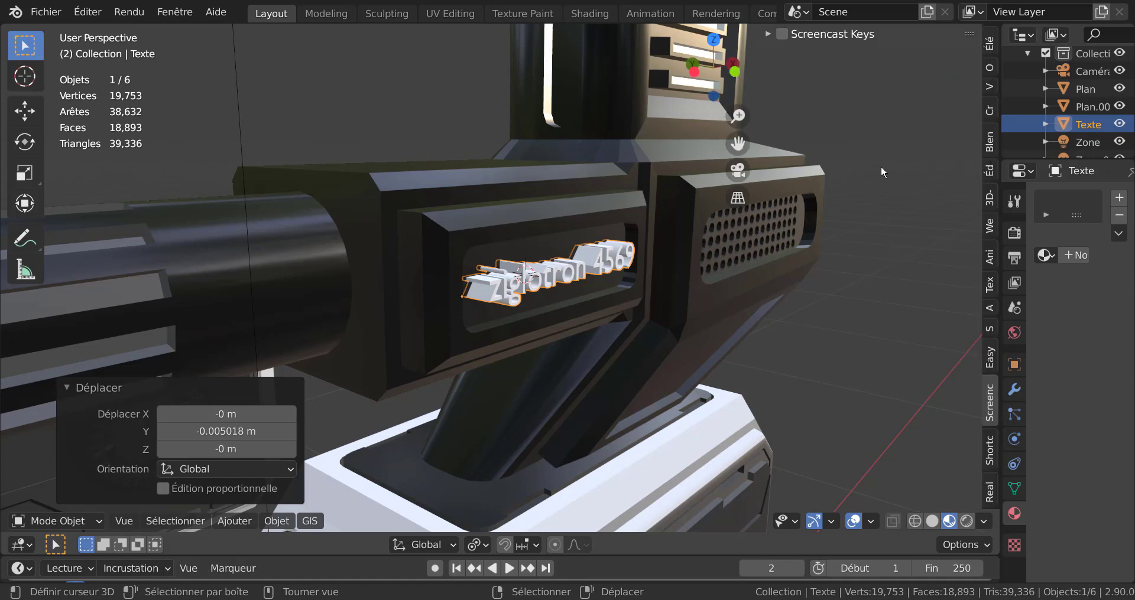
pyautogui.click(785, 37)
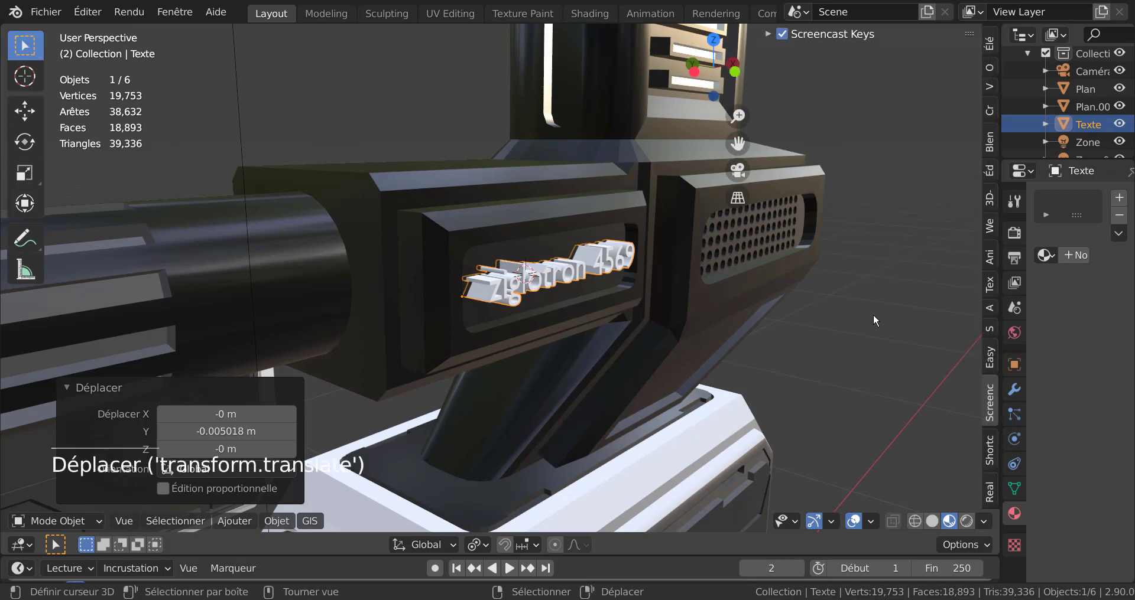
pyautogui.press('n')
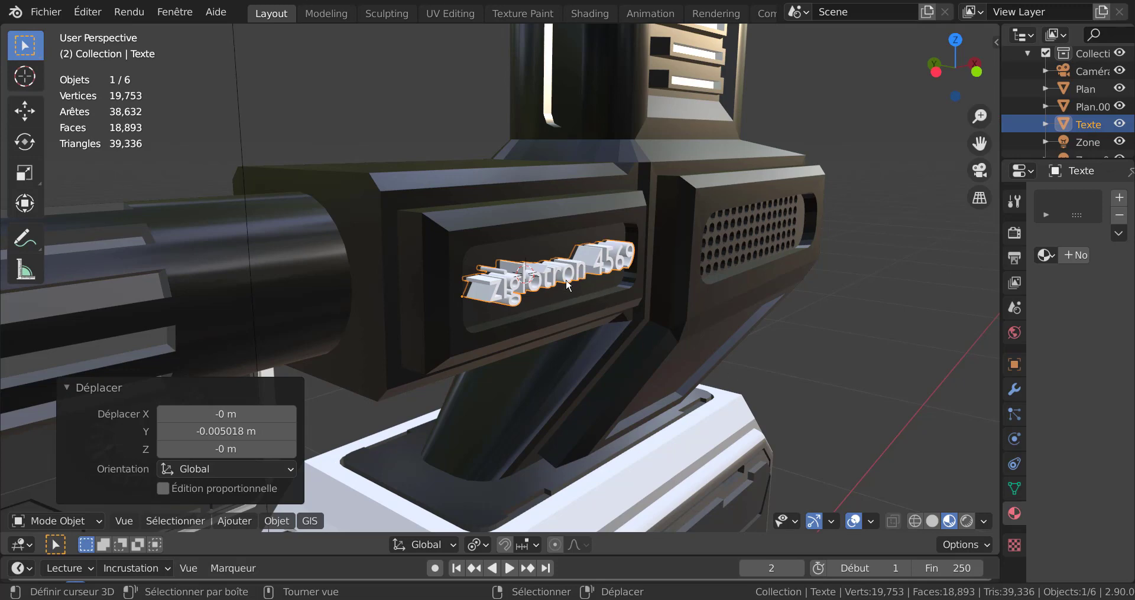
# Engrave the lettering into the gun housing by subtracting it from the robot body with a Bool Tool Difference
pyautogui.keyDown('shift'); pyautogui.rightClick(516, 232); pyautogui.keyUp('shift')
pyautogui.scroll(2, 517, 231)
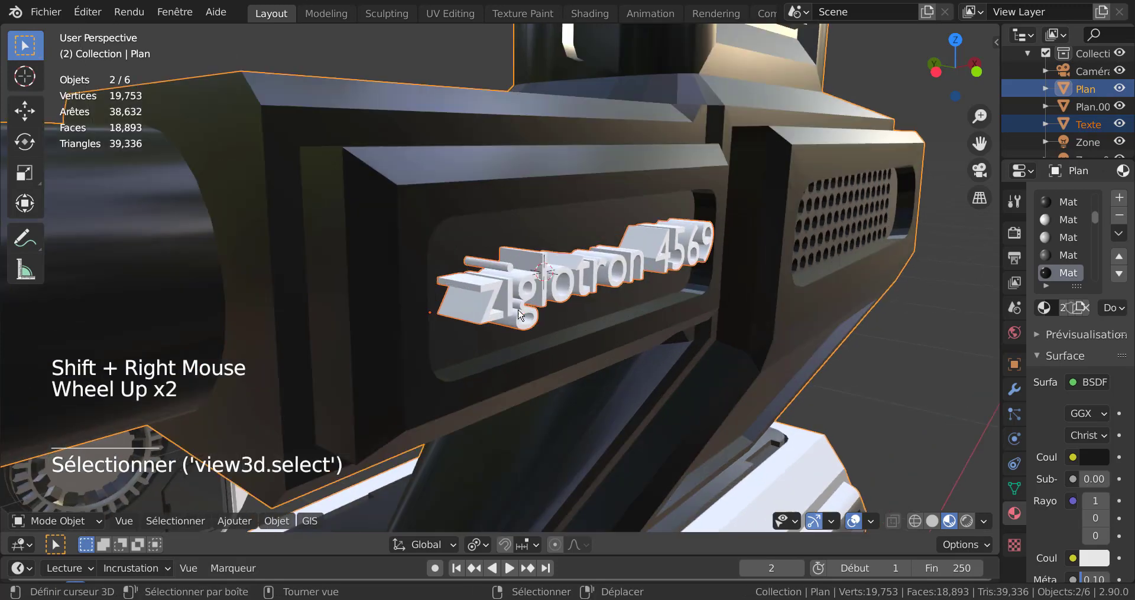
pyautogui.scroll(-3, 877, 384)
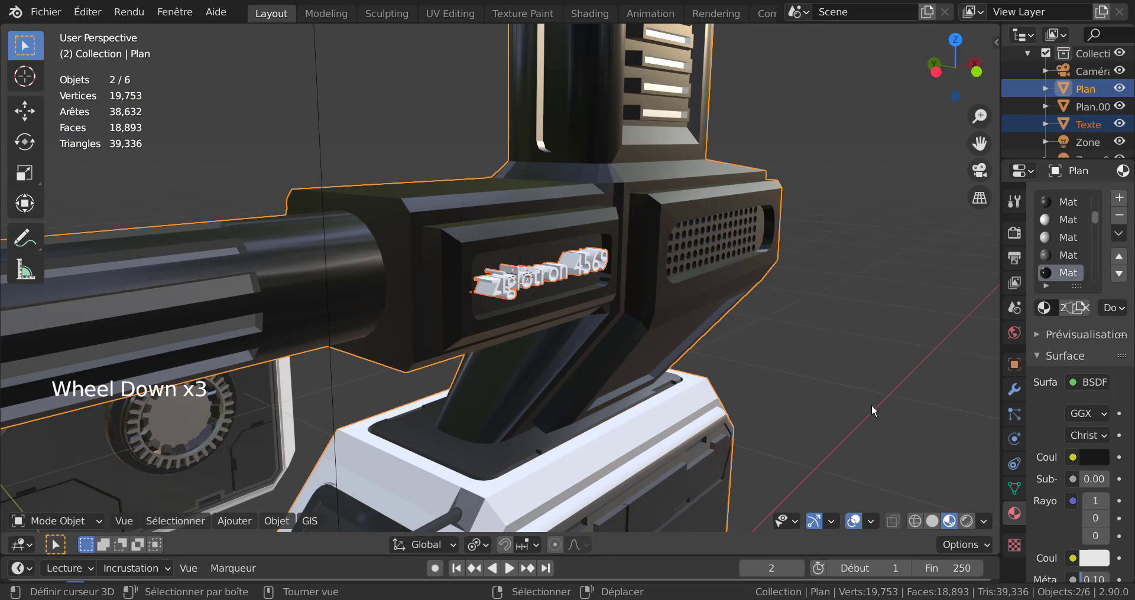
pyautogui.press('shift')
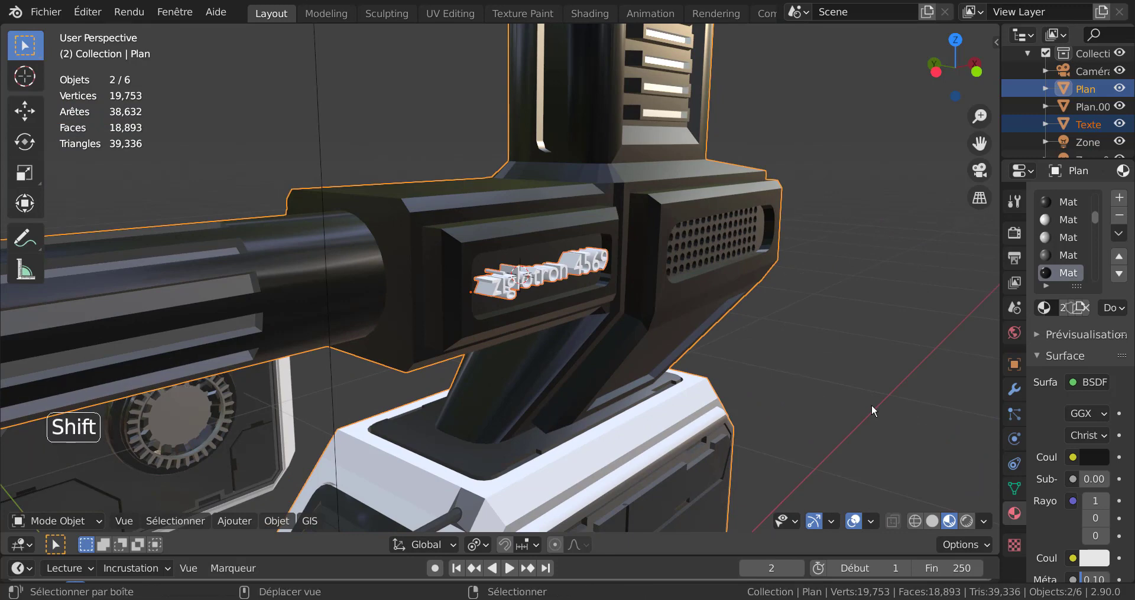
pyautogui.press('ctrl')
pyautogui.press('ctrl+shift+KP_Subtract')
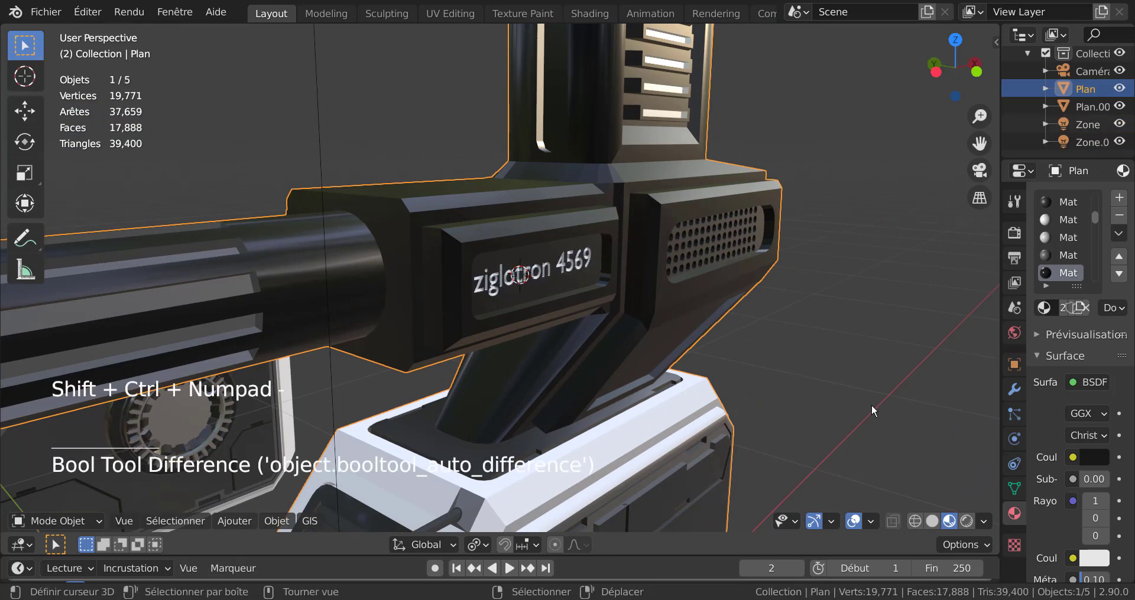
pyautogui.moveTo(834, 363); pyautogui.dragTo(820, 342, button='middle')
pyautogui.scroll(3, 820, 343)
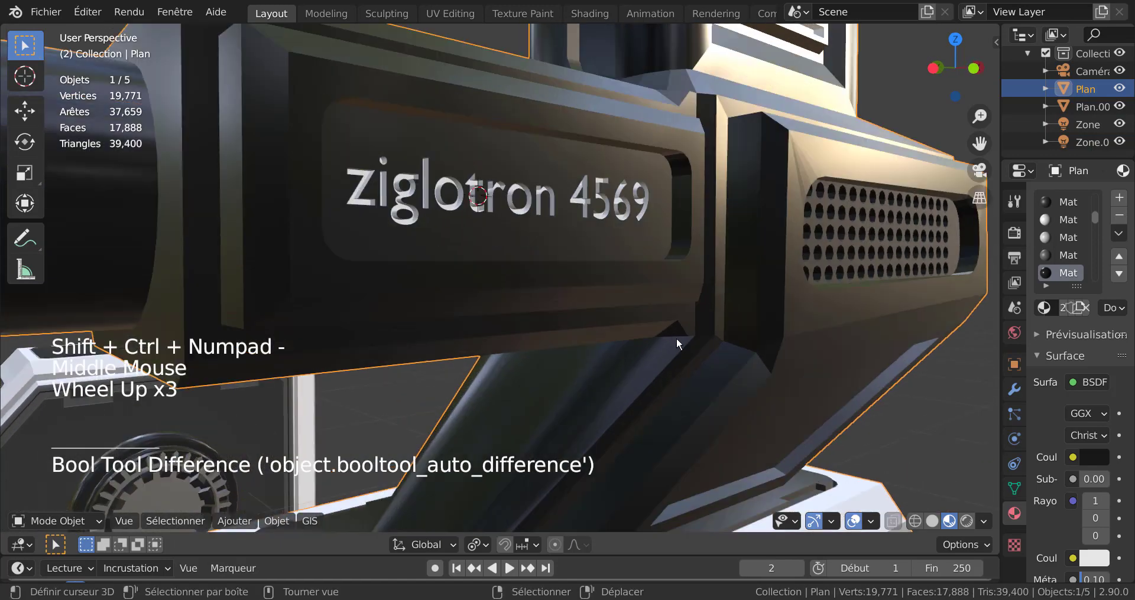
pyautogui.press('Tab')
pyautogui.press('Tab')
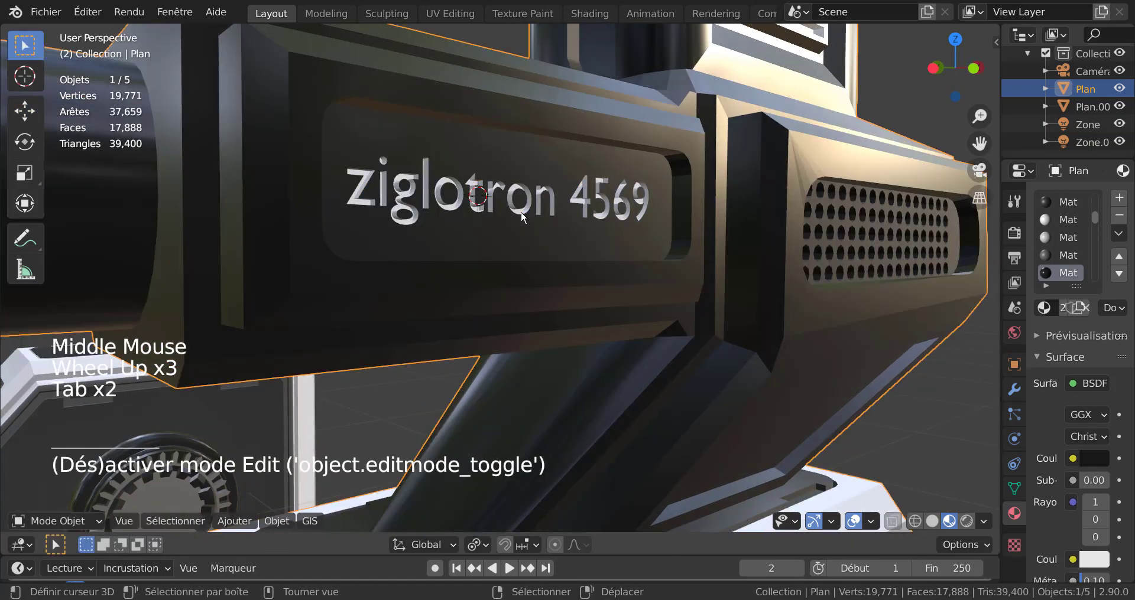
# Widen the Outliner and Properties editors to make the body's material names and settings readable
pyautogui.scroll(-4, 435, 195)
pyautogui.moveTo(672, 316); pyautogui.dragTo(947, 382, button='middle')
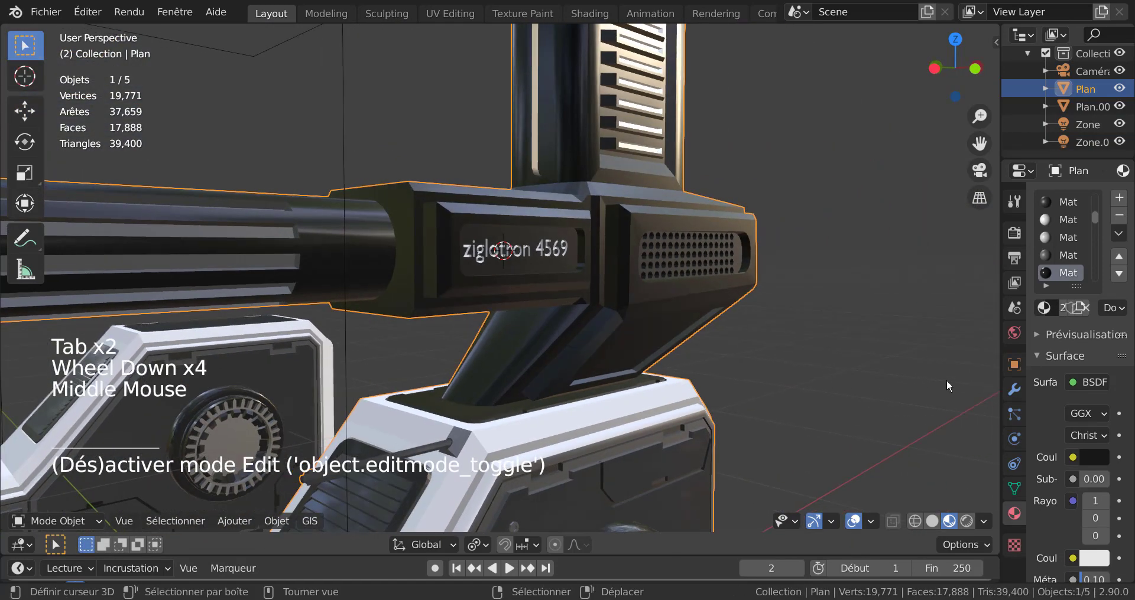
pyautogui.click(999, 334)
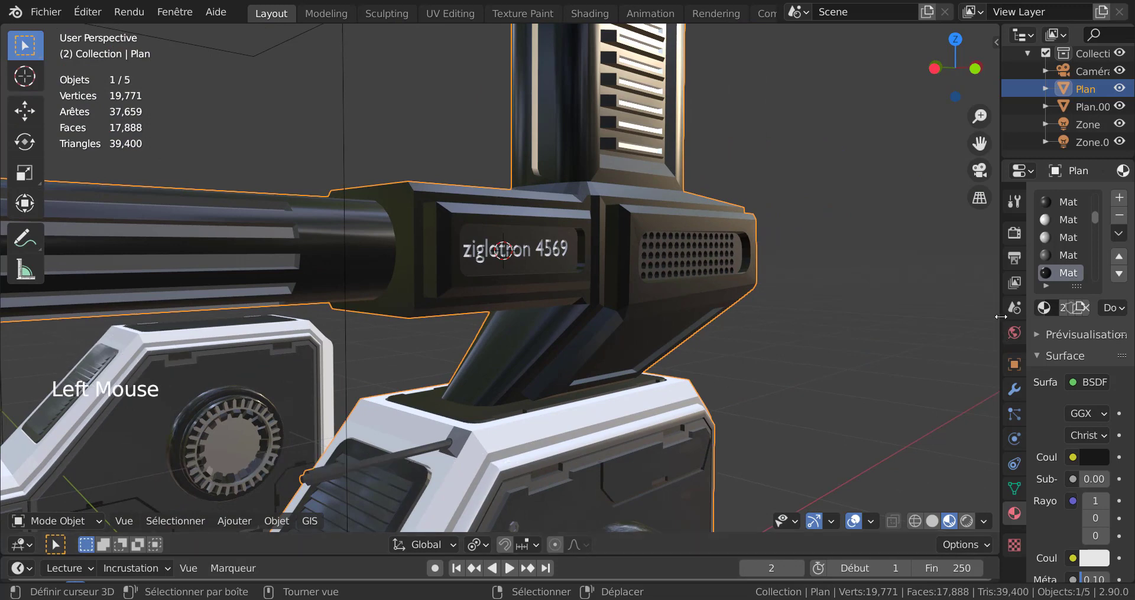
pyautogui.moveTo(1000, 317); pyautogui.dragTo(787, 316)
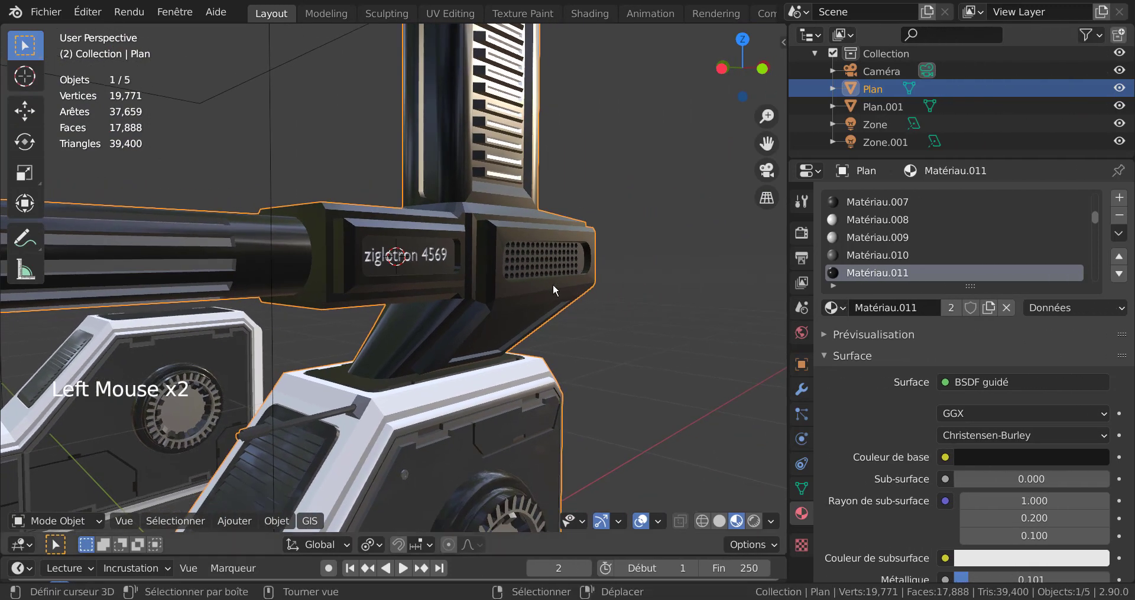
# Add a new material slot to the robot body and create a new white material in it
pyautogui.scroll(3, 611, 320)
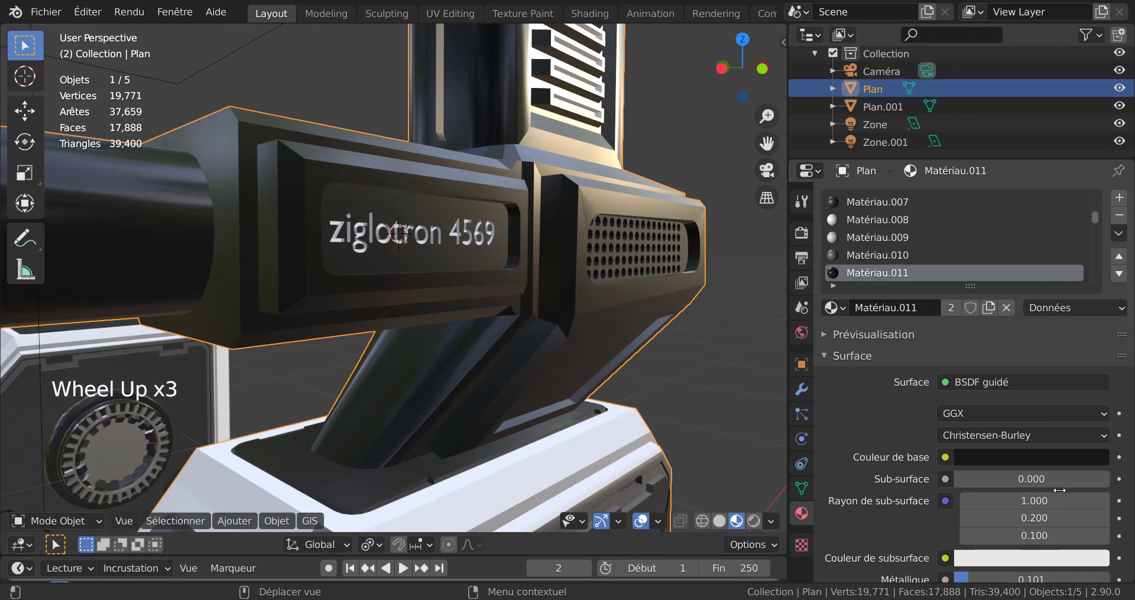
pyautogui.scroll(-5, 1061, 481)
pyautogui.scroll(6, 1063, 479)
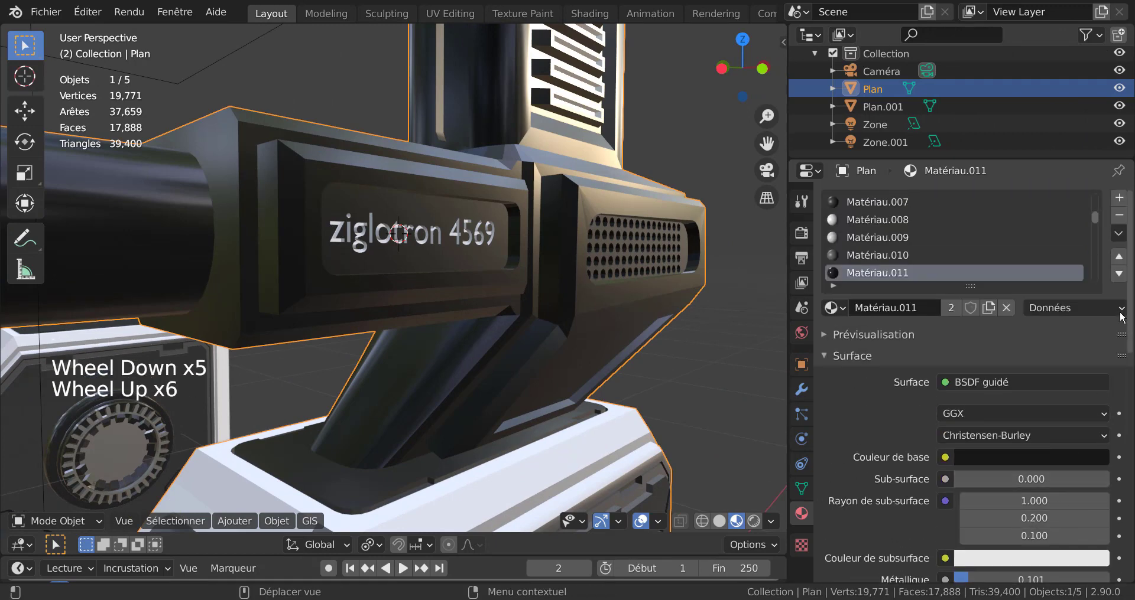
pyautogui.click(1119, 197)
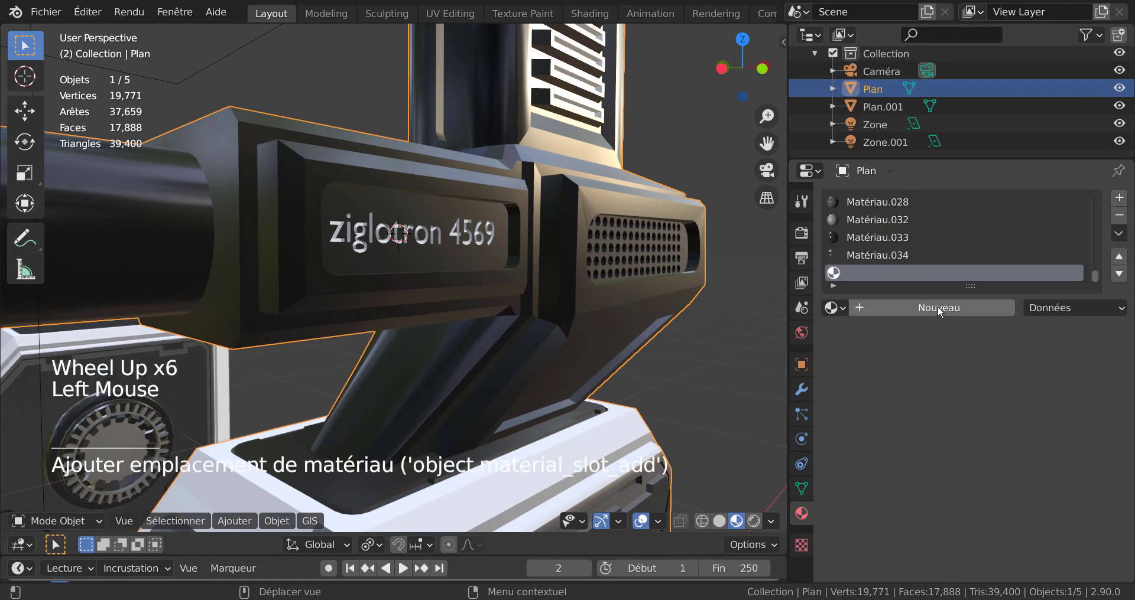
pyautogui.click(937, 306)
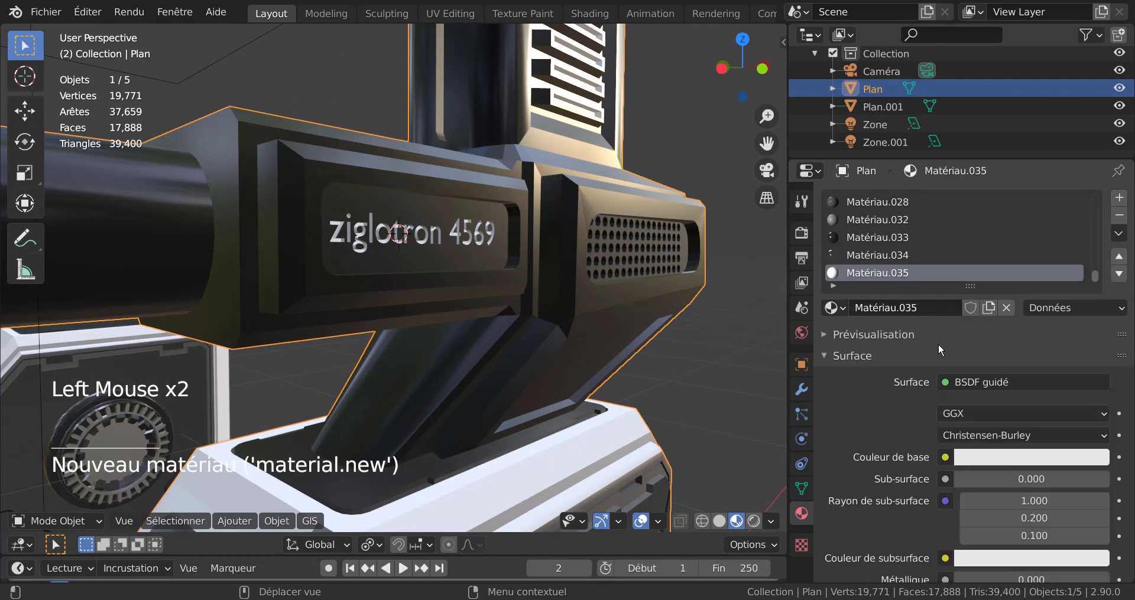
pyautogui.click(1028, 458)
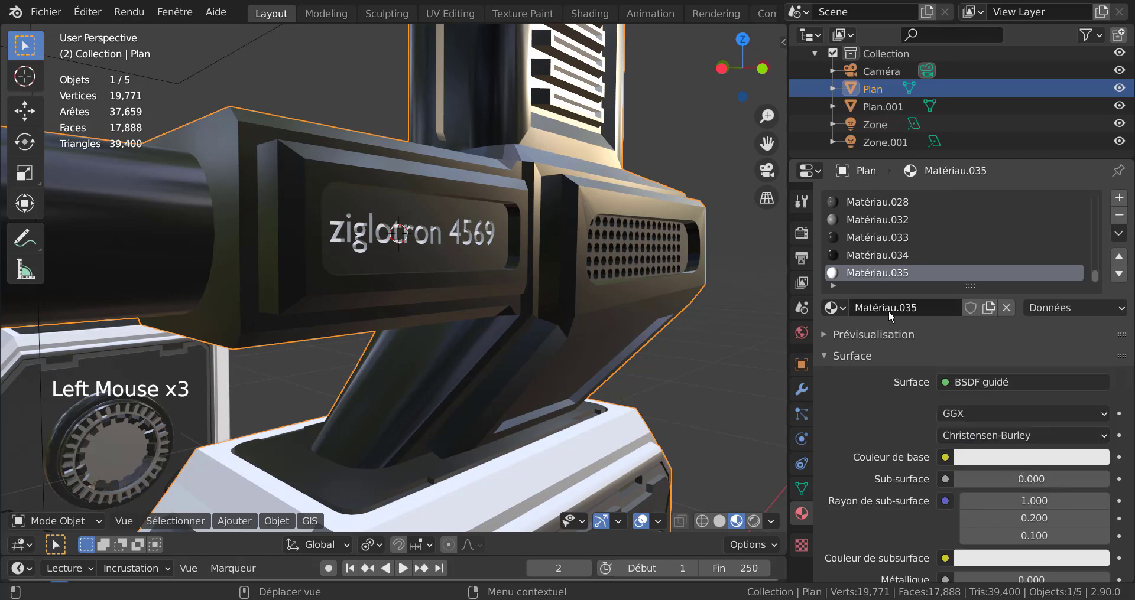
# Assign the new material to the selected faces of the engraved lettering in Edit Mode
pyautogui.scroll(4, 888, 310)
pyautogui.press('Tab')
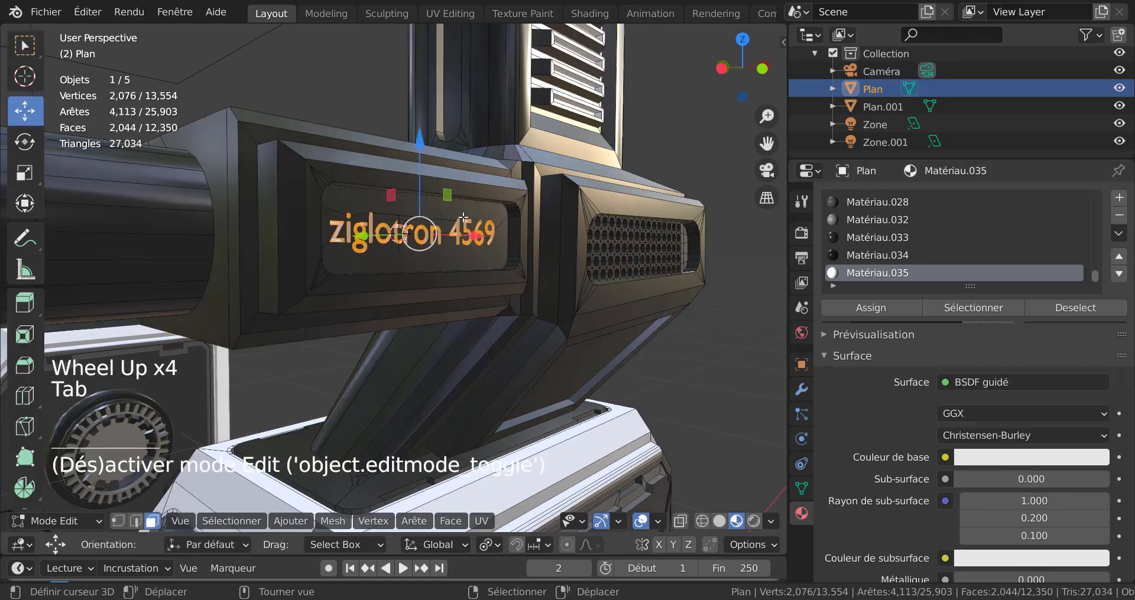
pyautogui.click(884, 308)
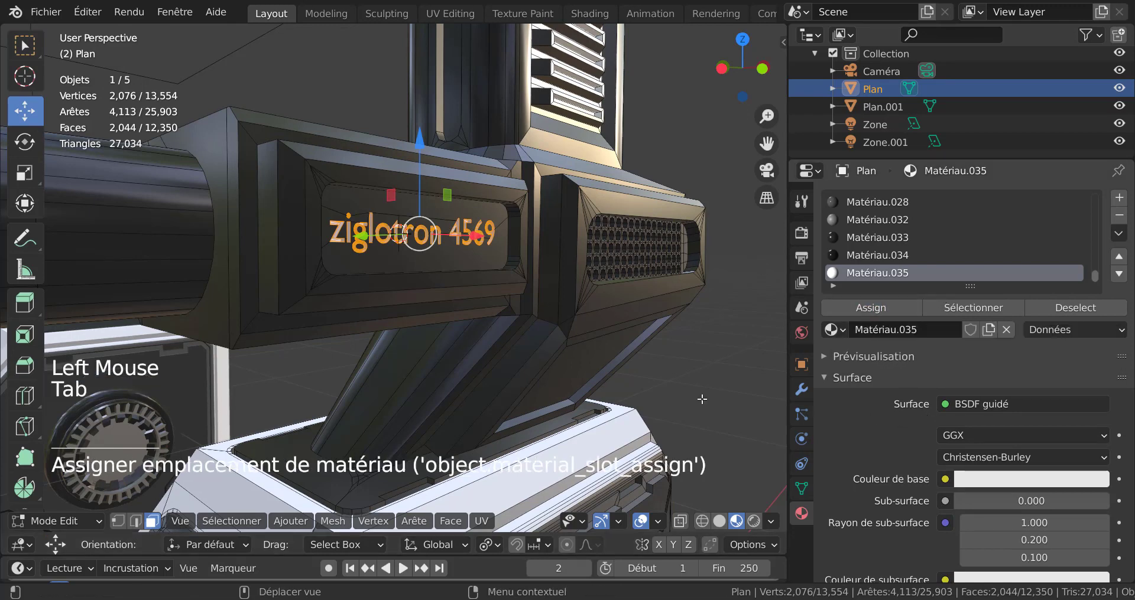
pyautogui.scroll(-2, 871, 423)
pyautogui.scroll(1, 871, 423)
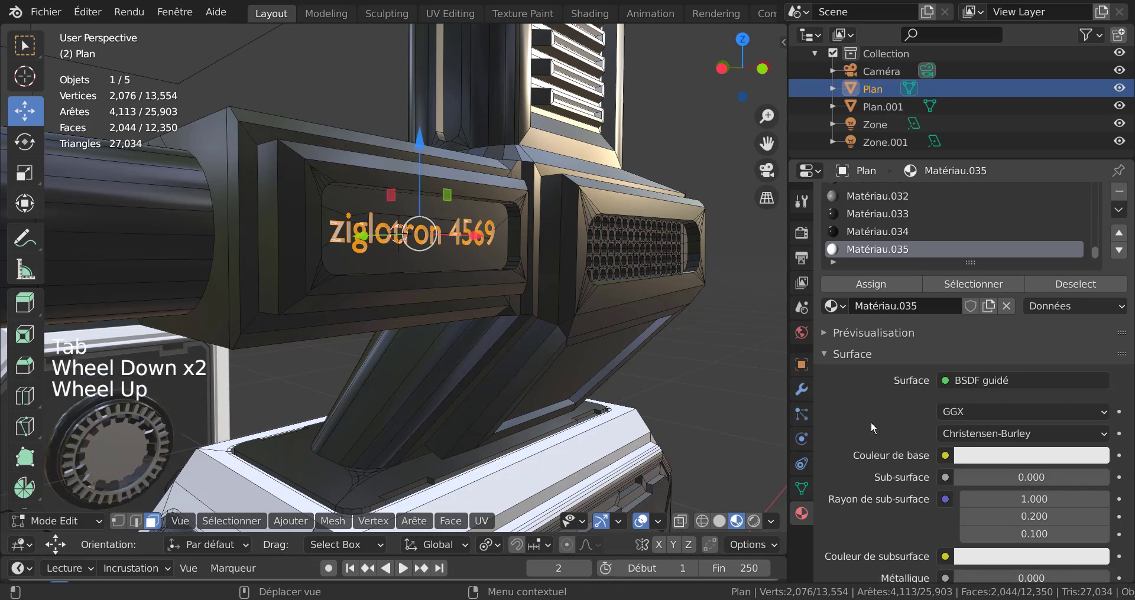
pyautogui.scroll(1, 870, 420)
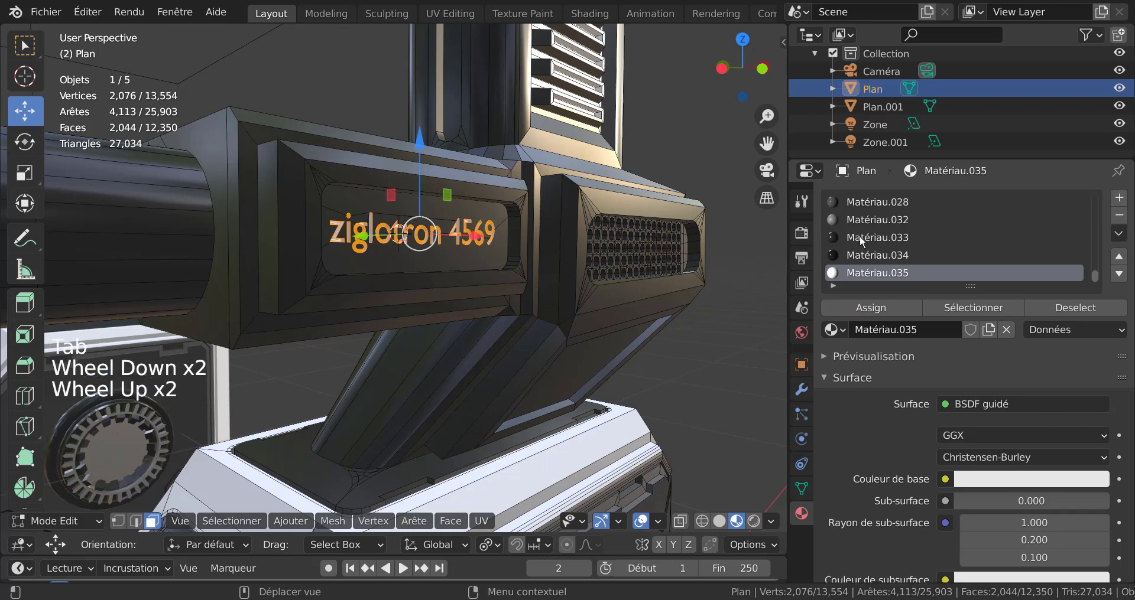
# Rename the lettering's material to "texte" and return to Object Mode with its slot active
pyautogui.doubleClick(870, 272)
pyautogui.doubleClick(886, 276)
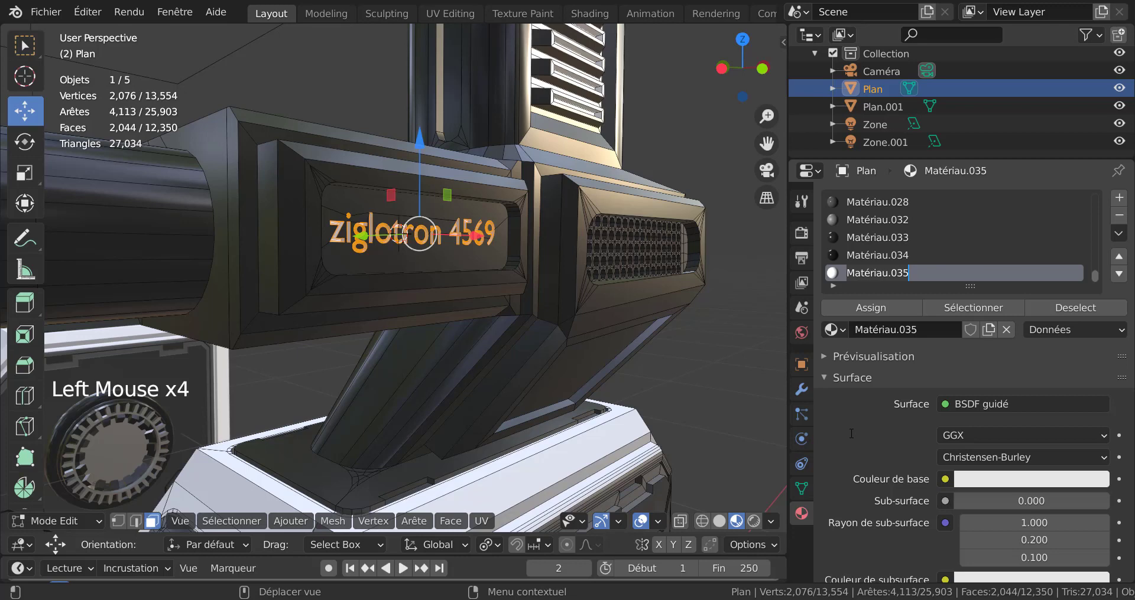
pyautogui.hotkey('ctrl', 'a')
pyautogui.write('texte')
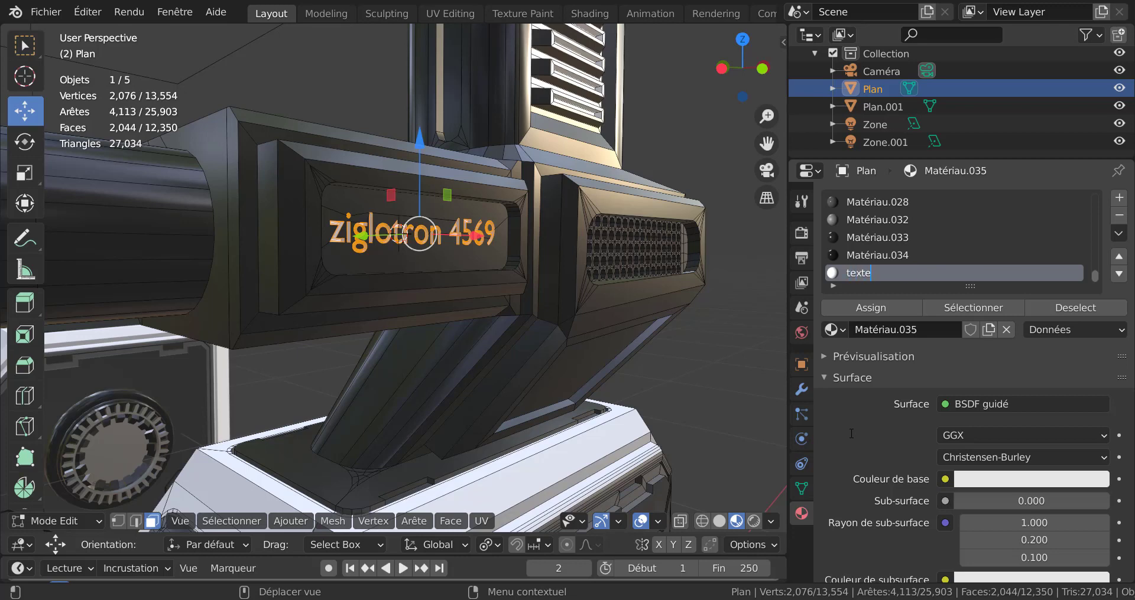
pyautogui.press('Return')
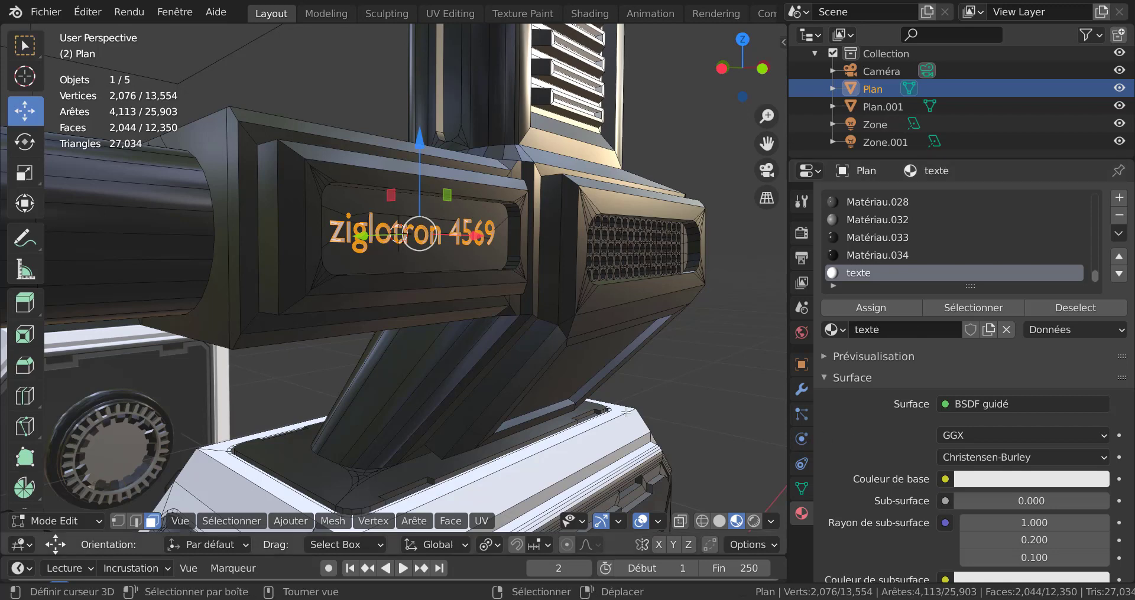
pyautogui.press('Tab')
pyautogui.click(867, 272)
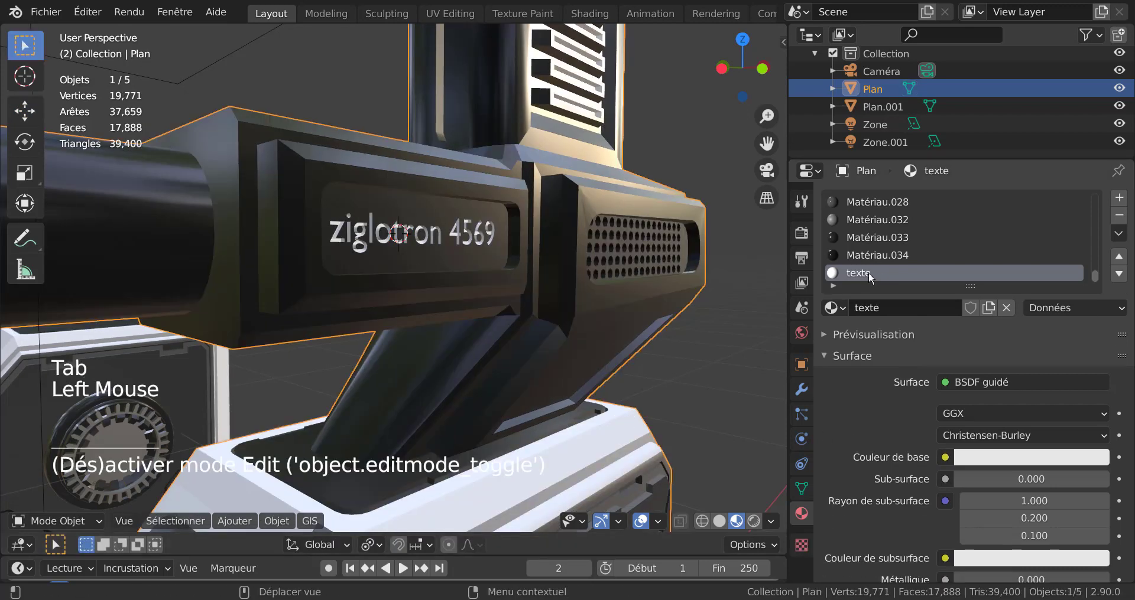
# Replace the lettering selection with a single face on the gun's support strut and return to Object Mode
pyautogui.press('Tab')
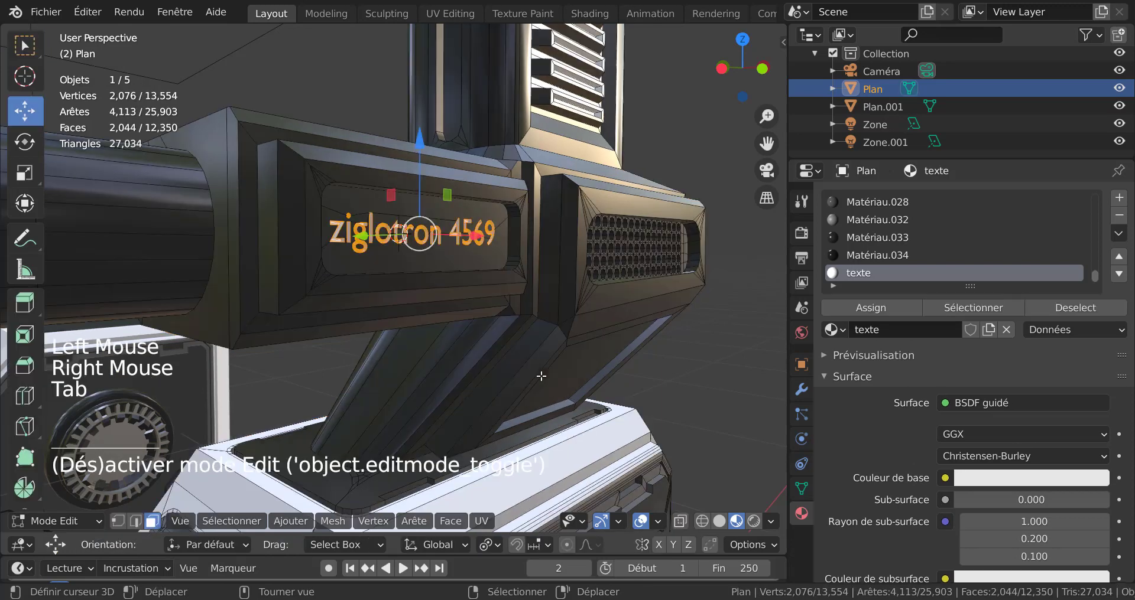
pyautogui.rightClick(529, 387)
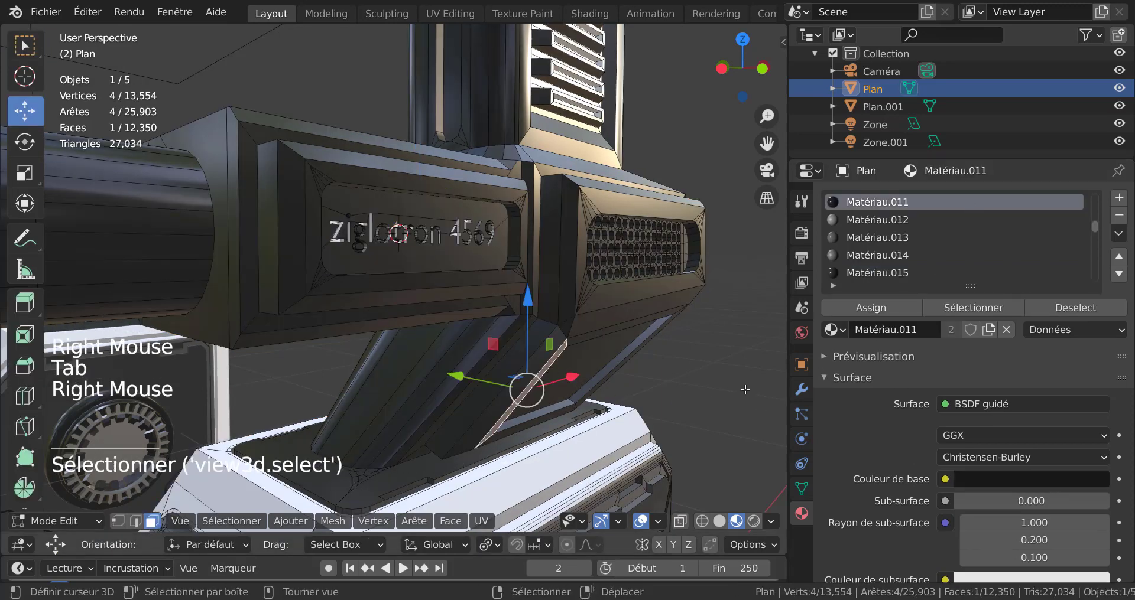
pyautogui.press('Tab')
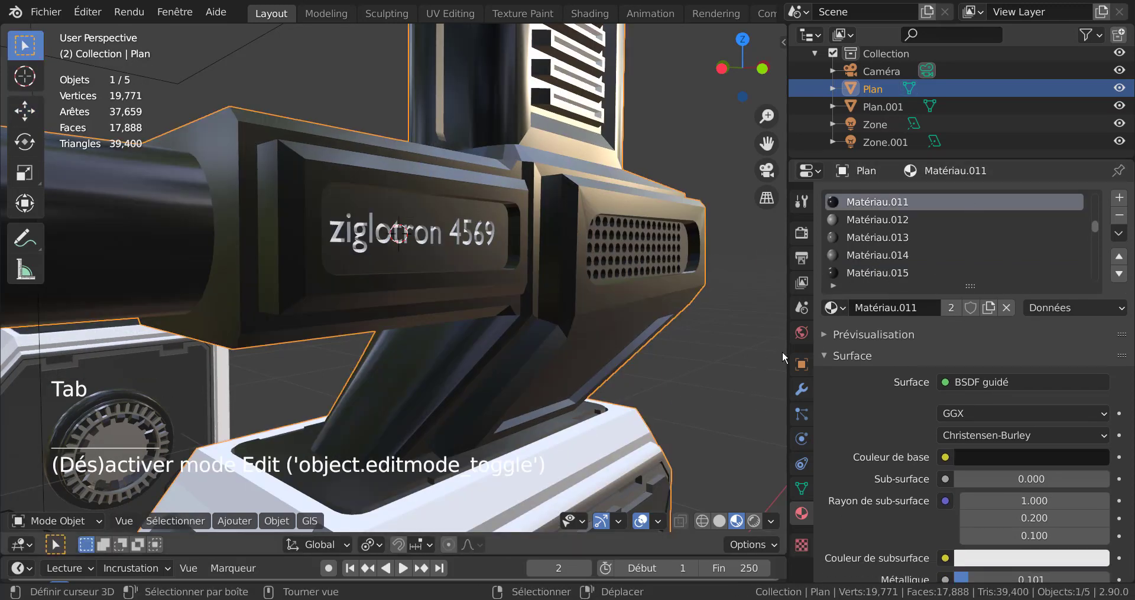
# Reselect only the lettering faces in Edit Mode using the "texte" material, clearing the stray strut face from the selection
pyautogui.scroll(-20, 910, 260)
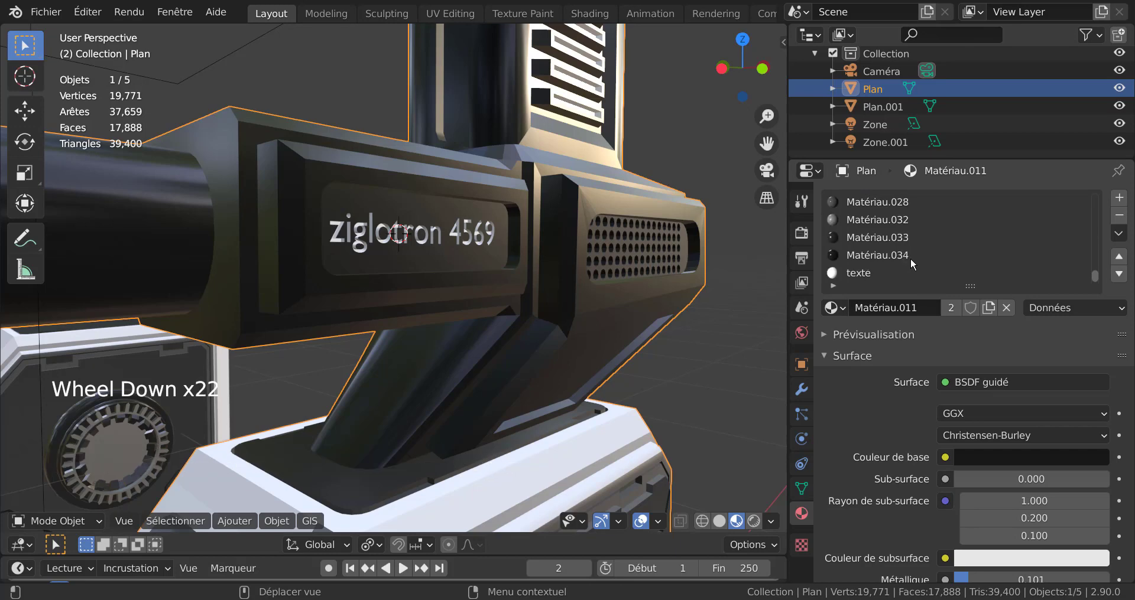
pyautogui.scroll(-4, 910, 257)
pyautogui.click(851, 274)
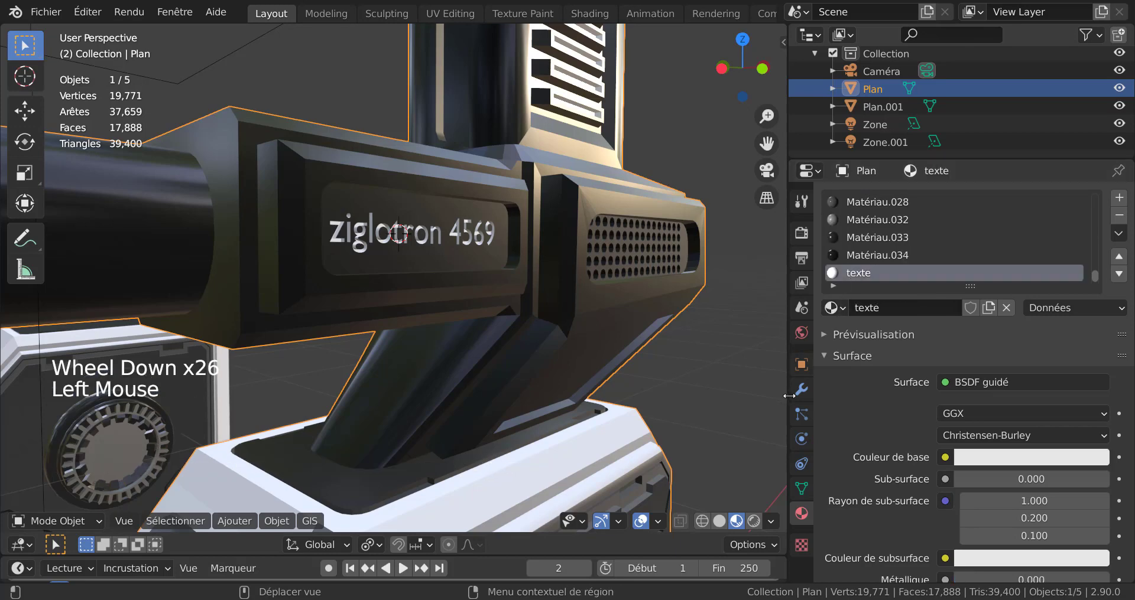
pyautogui.press('Tab')
pyautogui.press('Tab')
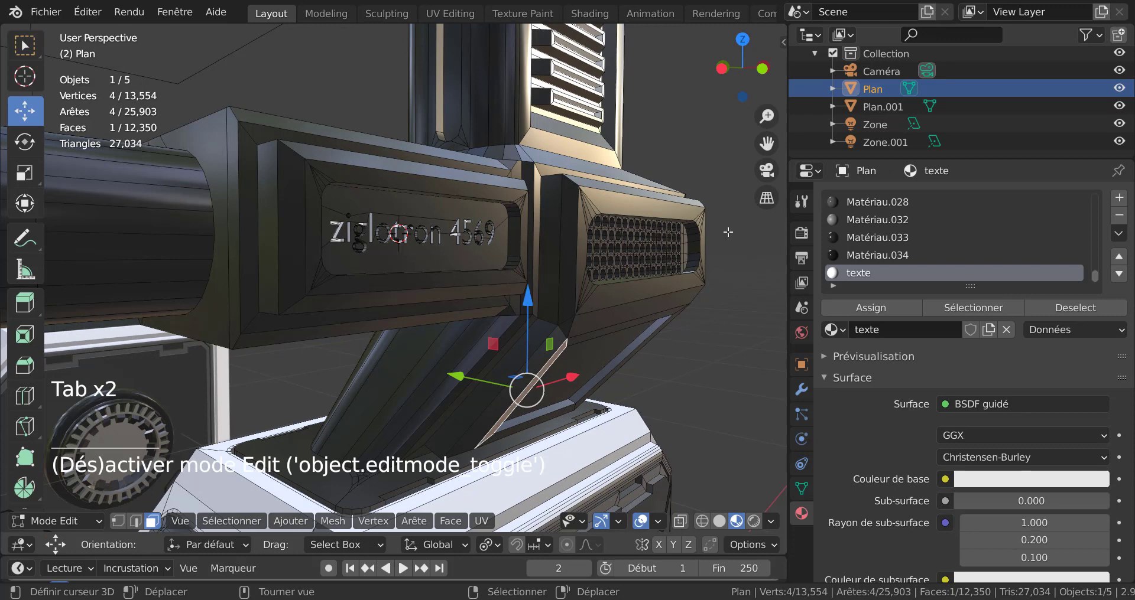
pyautogui.click(973, 308)
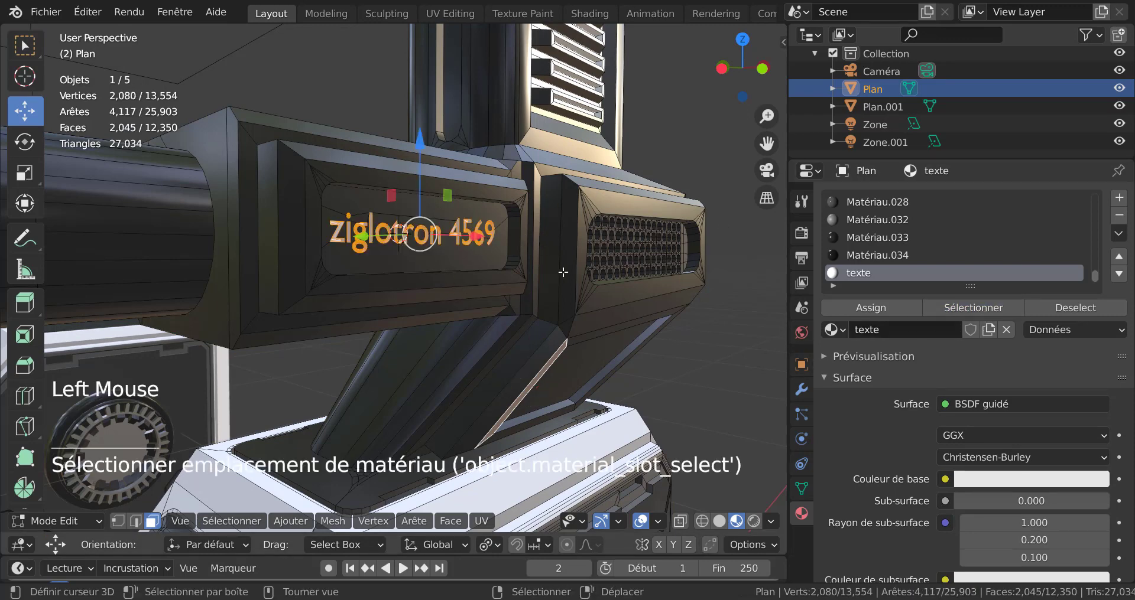
pyautogui.rightClick(713, 355)
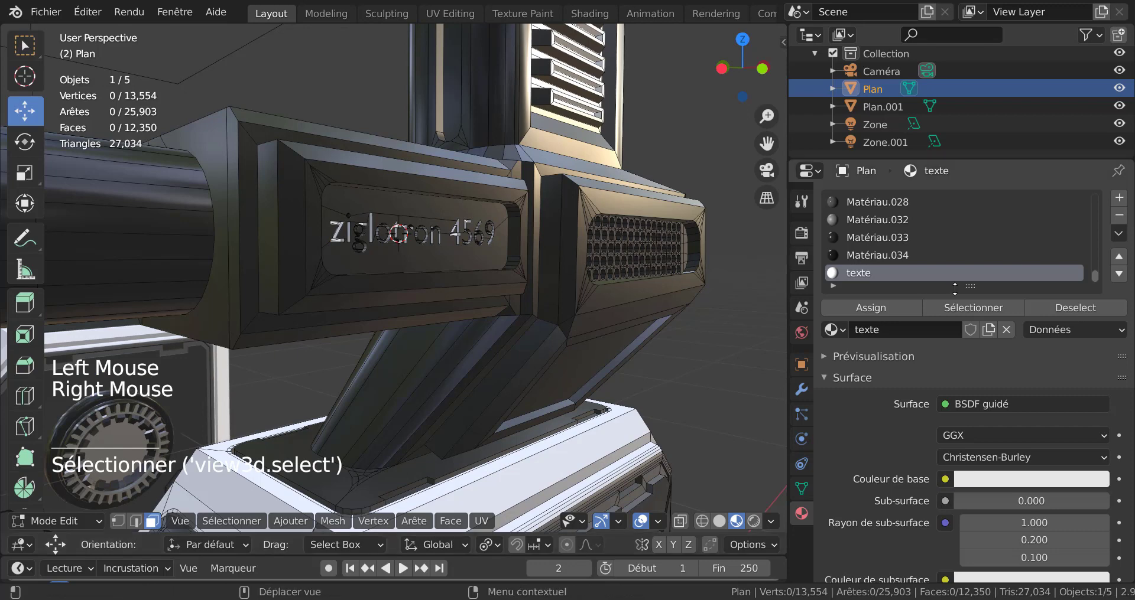
pyautogui.click(951, 317)
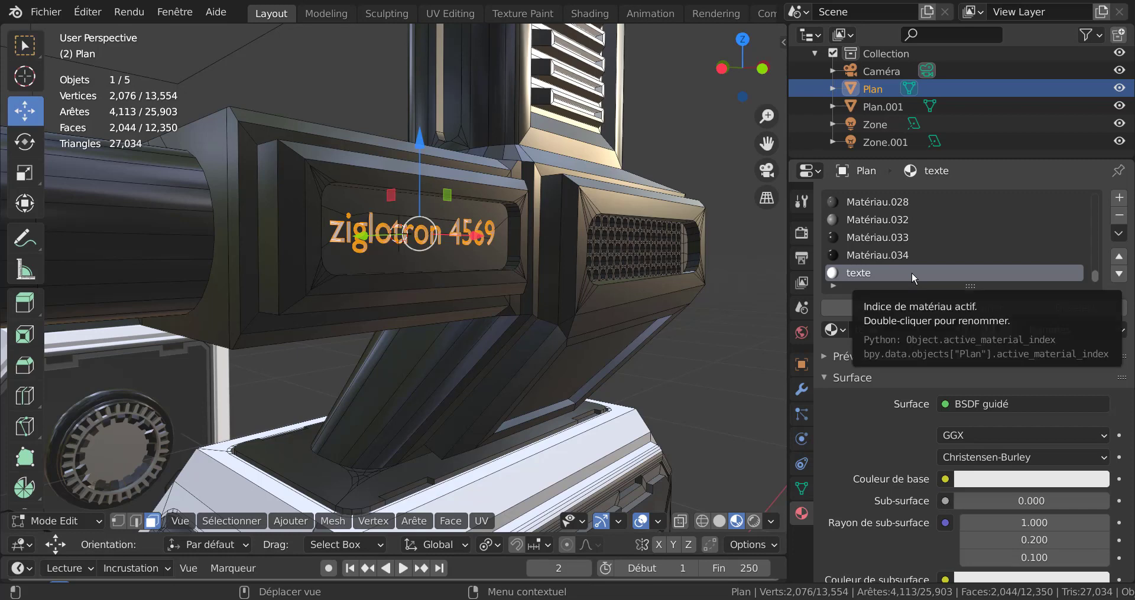
# Leave Edit Mode and examine the engraved lettering on the gun housing from several angles and distances
pyautogui.scroll(2, 410, 270)
pyautogui.scroll(-2, 410, 270)
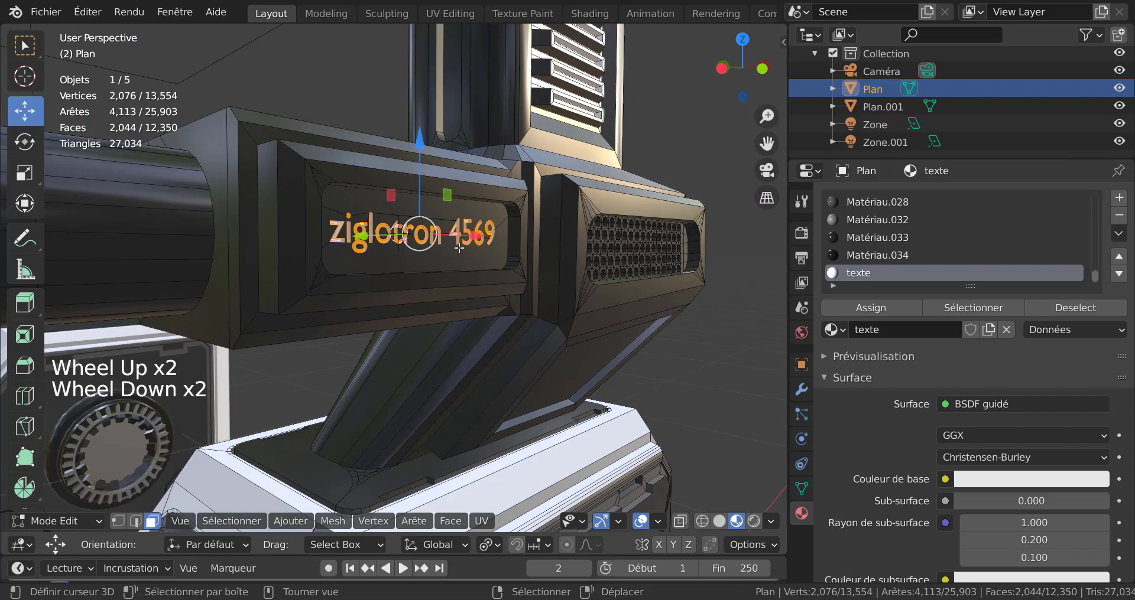
pyautogui.scroll(-3, 428, 239)
pyautogui.scroll(1, 427, 239)
pyautogui.scroll(-3, 428, 239)
pyautogui.moveTo(428, 239); pyautogui.dragTo(467, 312, button='middle')
pyautogui.scroll(3, 436, 281)
pyautogui.press('Tab')
pyautogui.scroll(-4, 462, 273)
pyautogui.scroll(-5, 388, 296)
pyautogui.scroll(4, 420, 324)
pyautogui.scroll(1, 420, 325)
pyautogui.scroll(6, 466, 312)
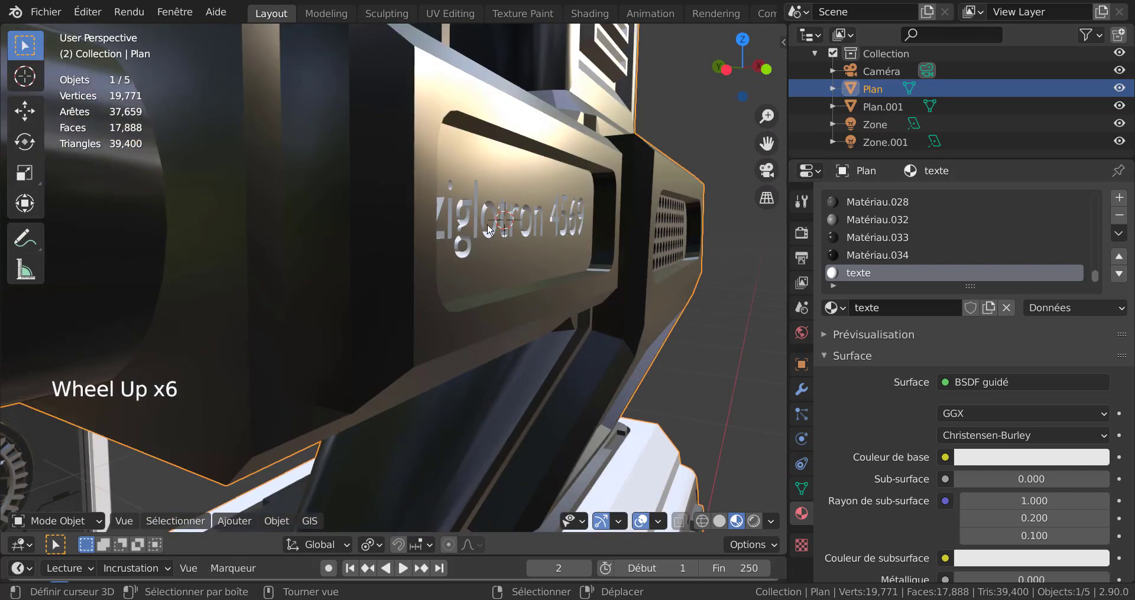
pyautogui.scroll(-4, 488, 231)
pyautogui.moveTo(488, 231); pyautogui.dragTo(438, 294, button='middle')
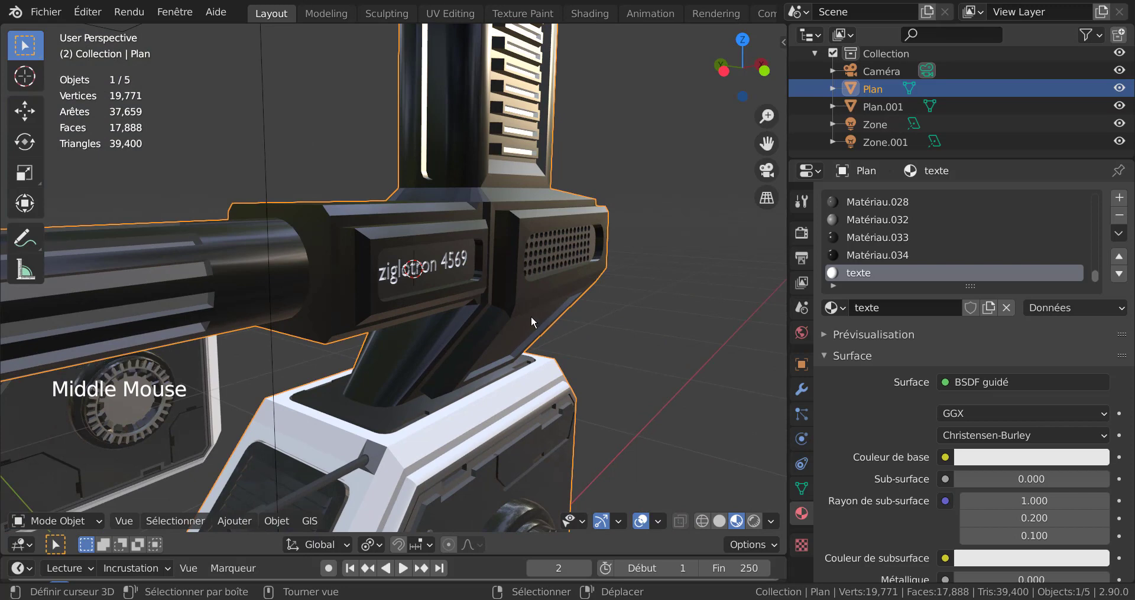
pyautogui.moveTo(481, 313); pyautogui.dragTo(455, 332, button='middle')
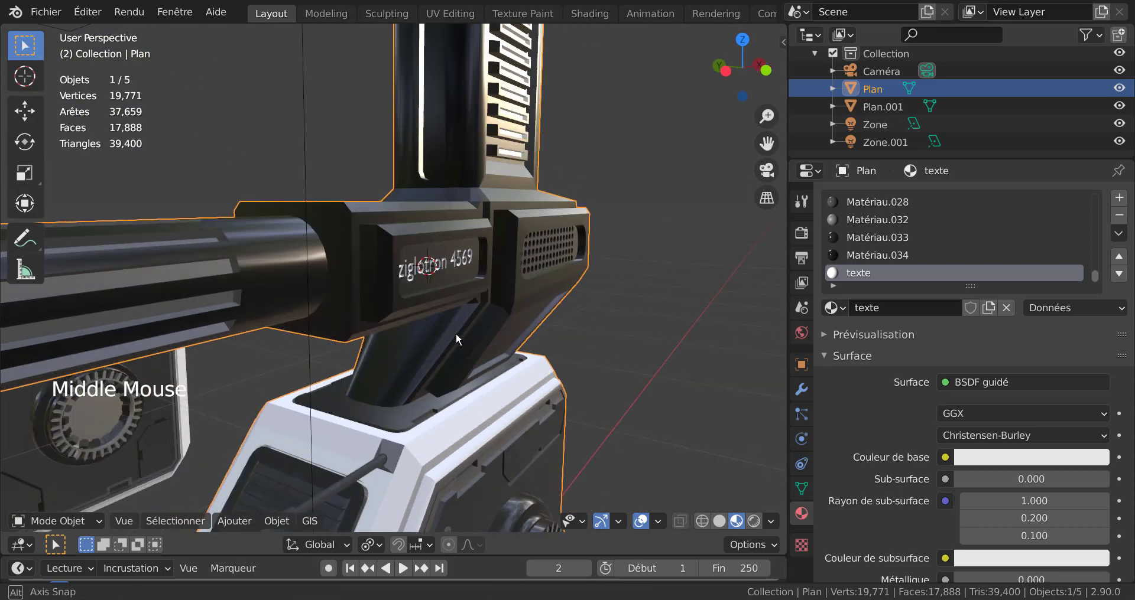
pyautogui.scroll(4, 468, 318)
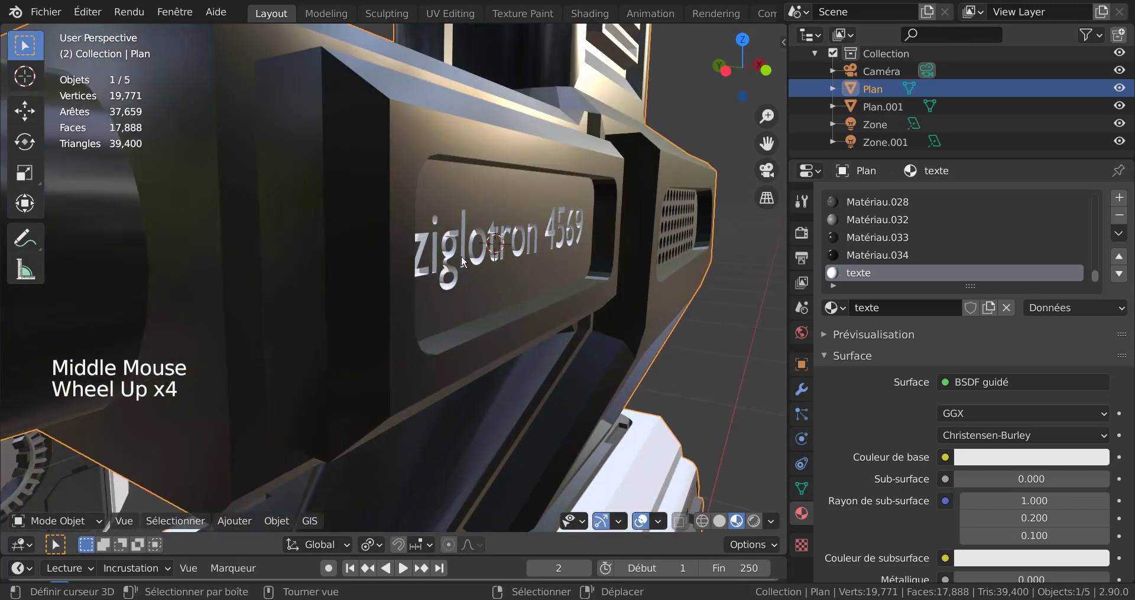
pyautogui.scroll(-3, 502, 277)
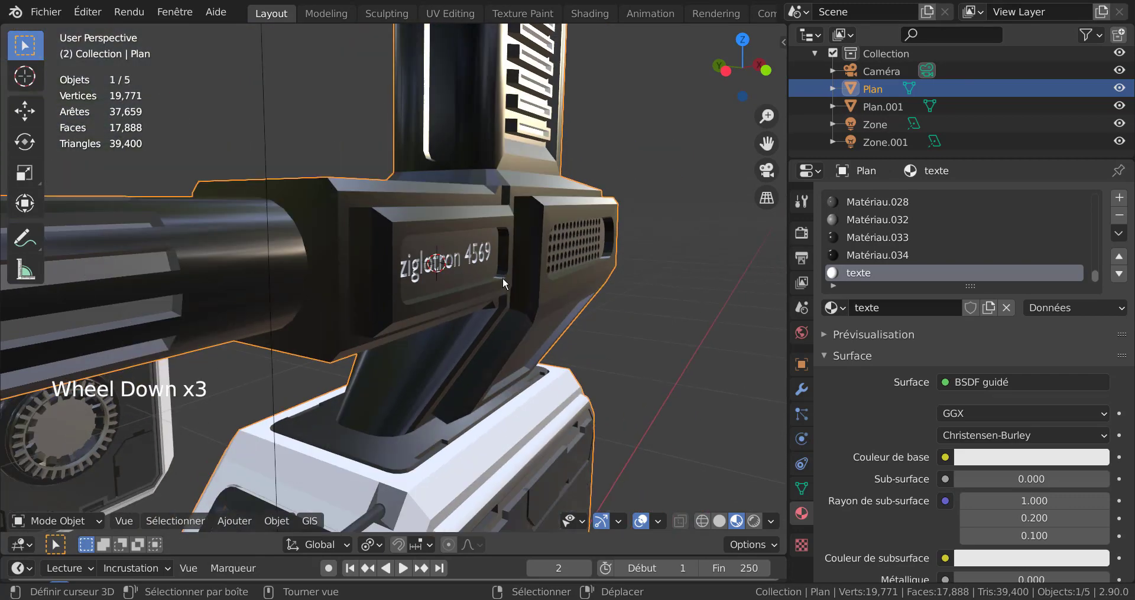
# Delete the large flat top face of the white-framed module Plan.001 in Edit Mode, using the Faces deletion option
pyautogui.moveTo(502, 278); pyautogui.dragTo(654, 379, button='middle')
pyautogui.scroll(-3, 349, 240)
pyautogui.scroll(-4, 501, 336)
pyautogui.keyDown('shift'); pyautogui.moveTo(396, 375); pyautogui.dragTo(441, 293, button='middle'); pyautogui.keyUp('shift')
pyautogui.scroll(3, 510, 353)
pyautogui.scroll(3, 442, 293)
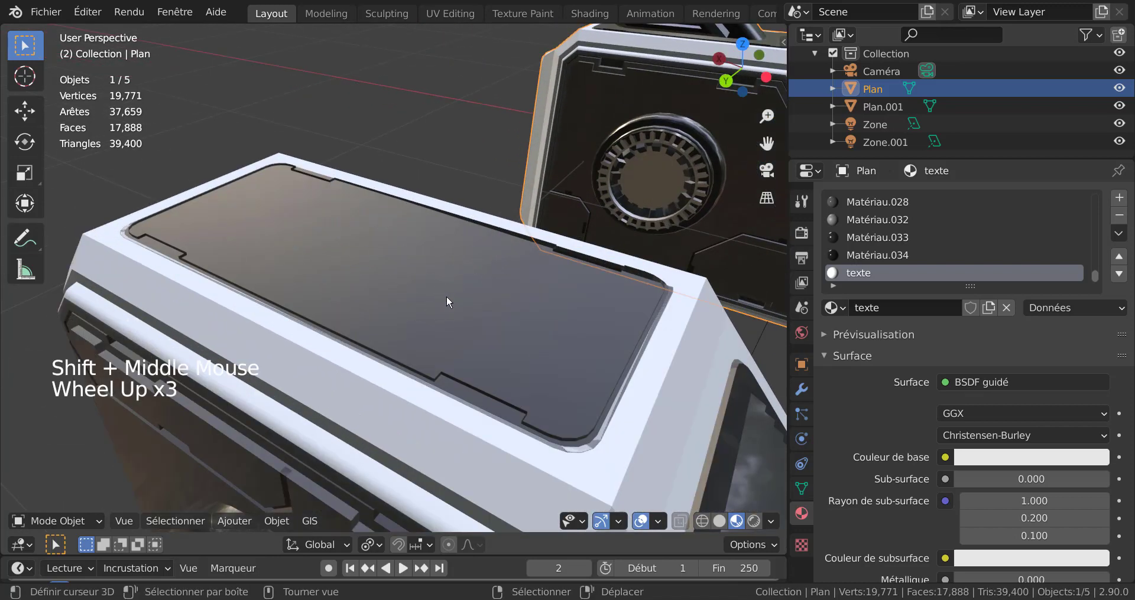
pyautogui.rightClick(446, 298)
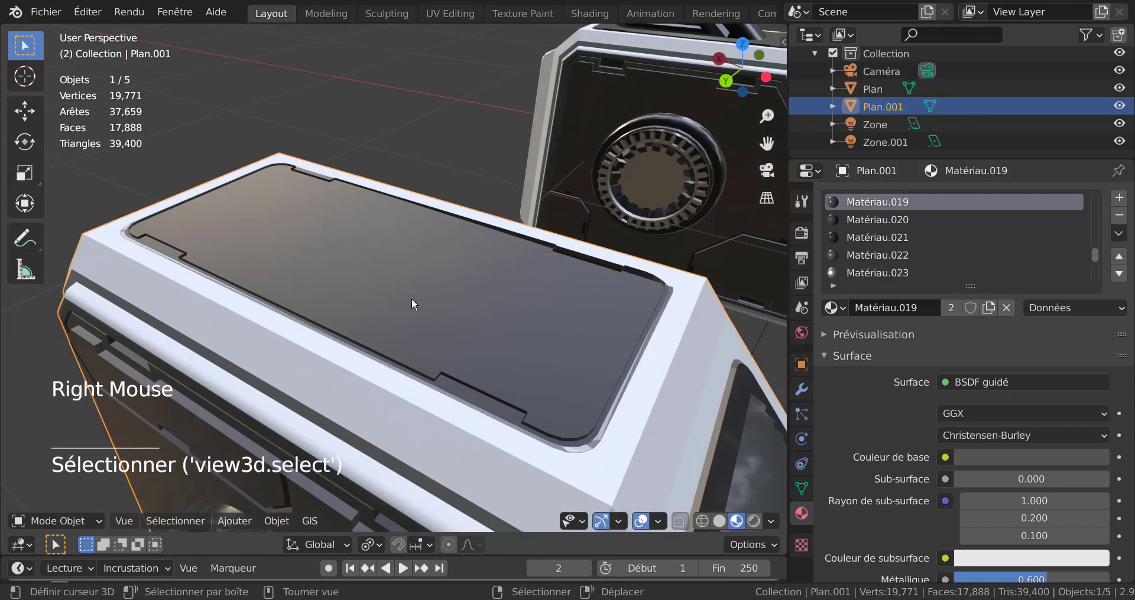
pyautogui.press('Tab')
pyautogui.rightClick(442, 296)
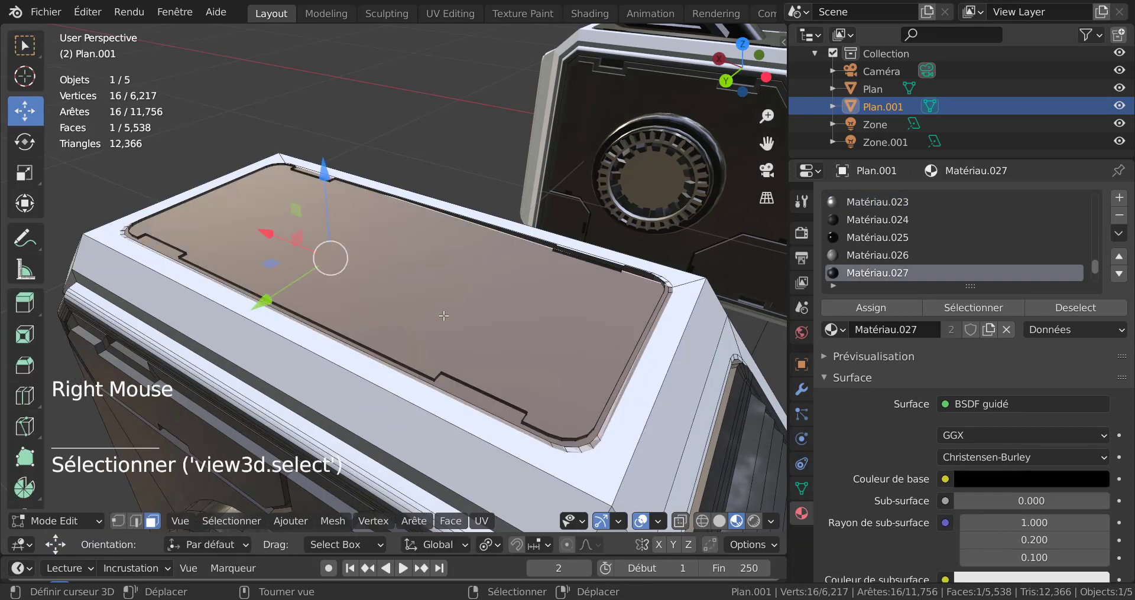
pyautogui.hotkey('shift', 'x')
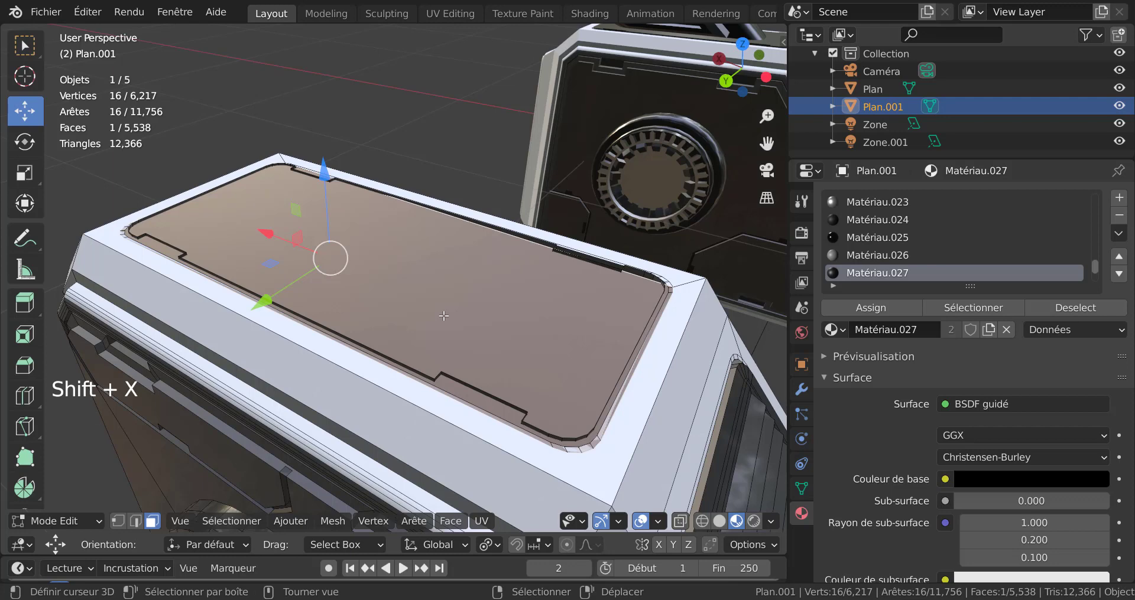
pyautogui.rightClick(444, 316)
pyautogui.press('x')
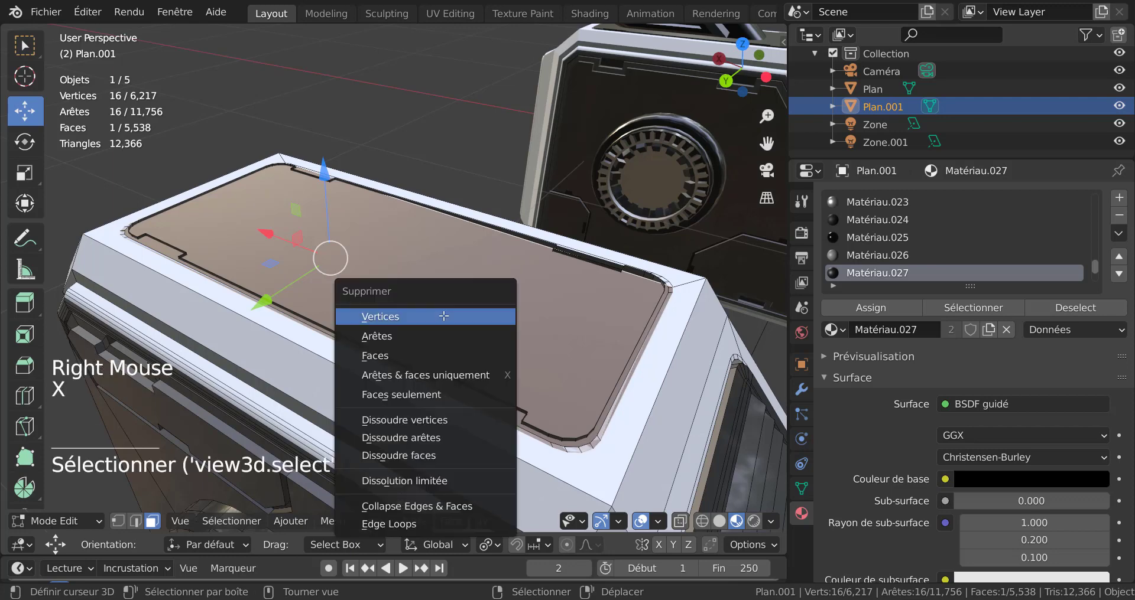
pyautogui.click(416, 359)
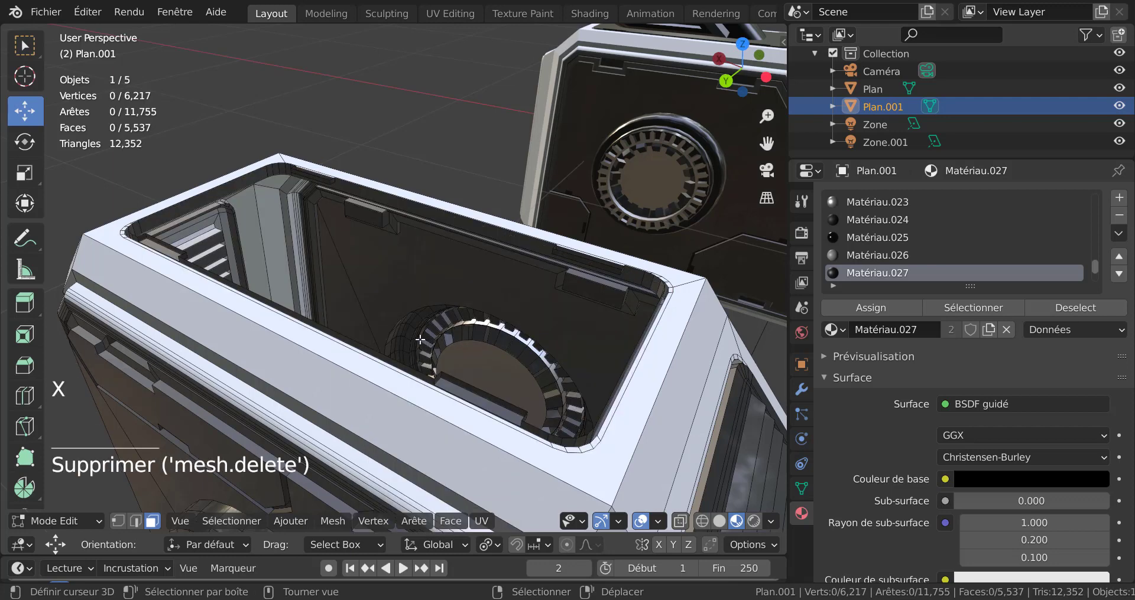
# Select the inner edge loop around the module's open top in edge selection mode and fill it with a single face
pyautogui.moveTo(417, 361); pyautogui.dragTo(418, 276, button='middle')
pyautogui.scroll(2, 424, 303)
pyautogui.scroll(2, 413, 304)
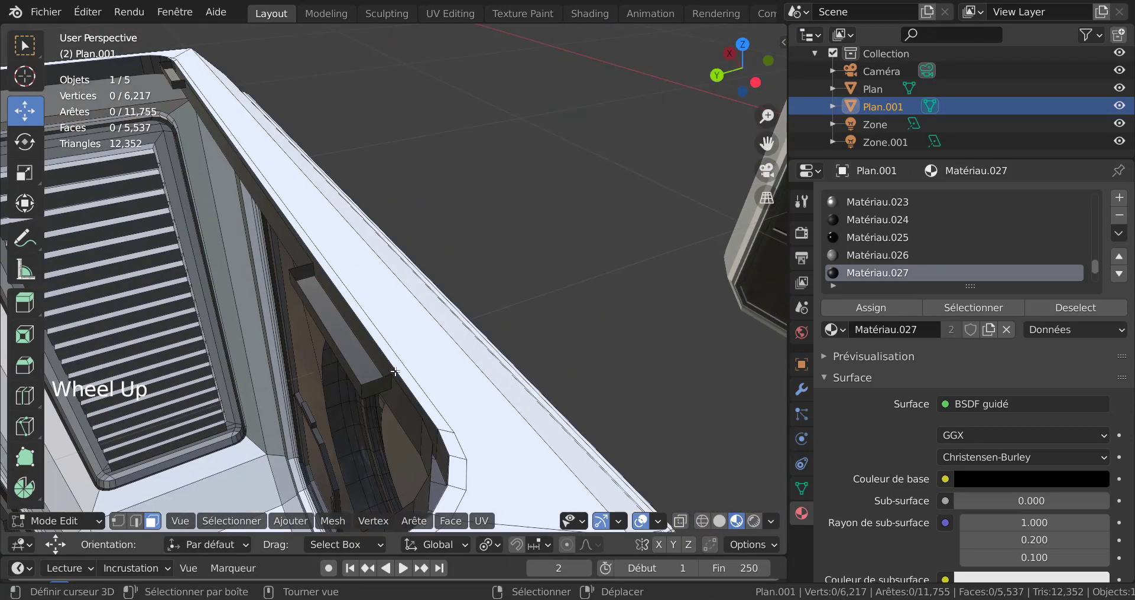
pyautogui.keyDown('alt'); pyautogui.rightClick(413, 413); pyautogui.keyUp('alt')
pyautogui.press('2')
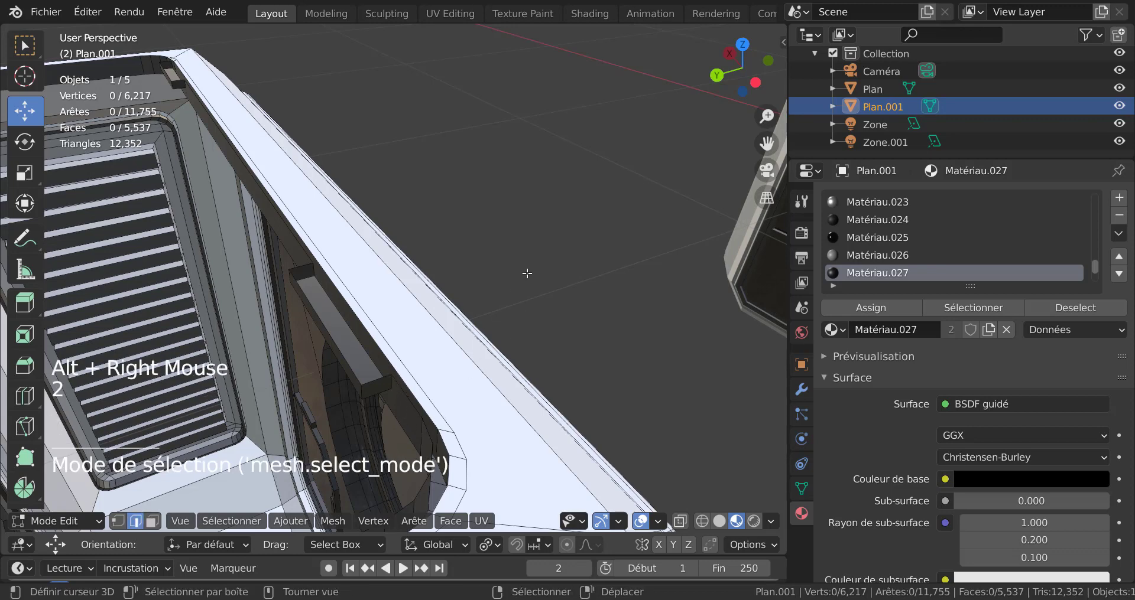
pyautogui.rightClick(416, 440)
pyautogui.keyDown('alt'); pyautogui.rightClick(417, 416); pyautogui.keyUp('alt')
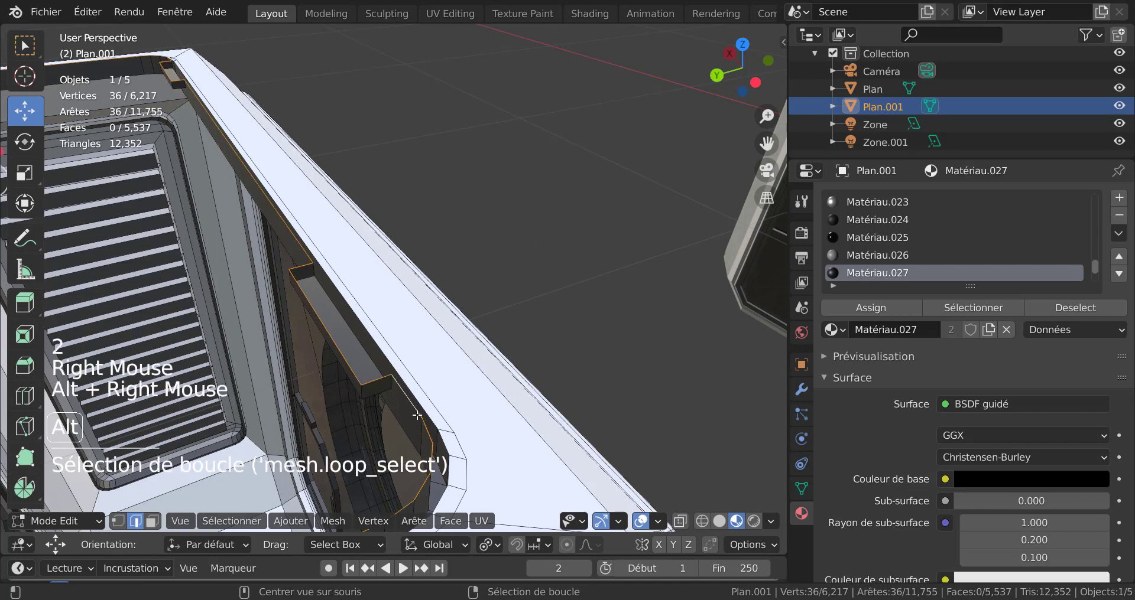
pyautogui.scroll(-2, 540, 273)
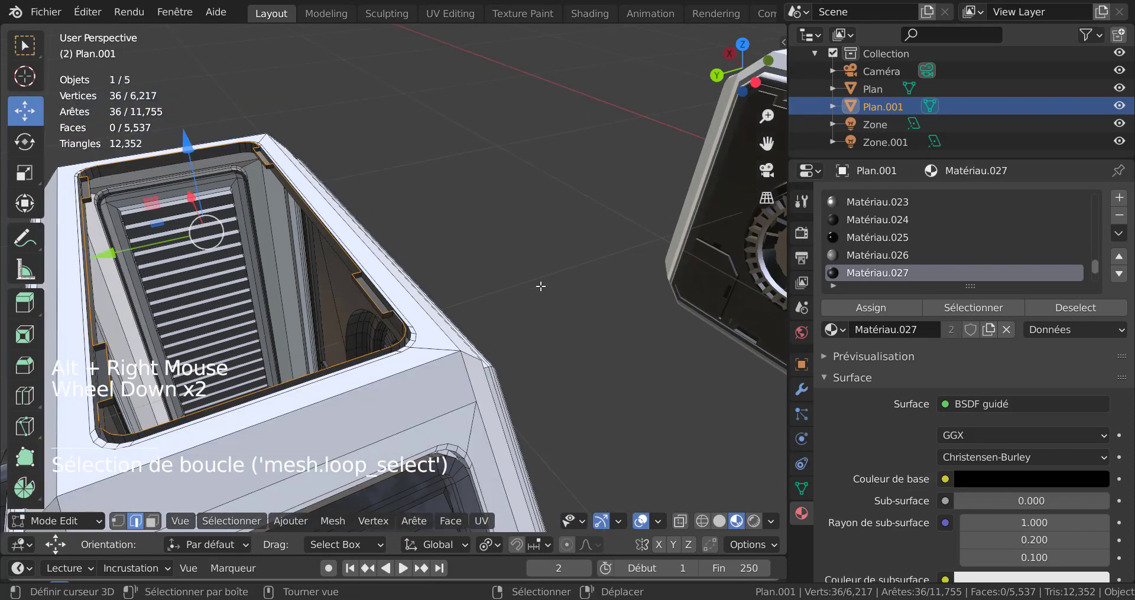
pyautogui.moveTo(534, 299); pyautogui.dragTo(555, 274, button='middle')
pyautogui.scroll(2, 535, 213)
pyautogui.scroll(-1, 534, 213)
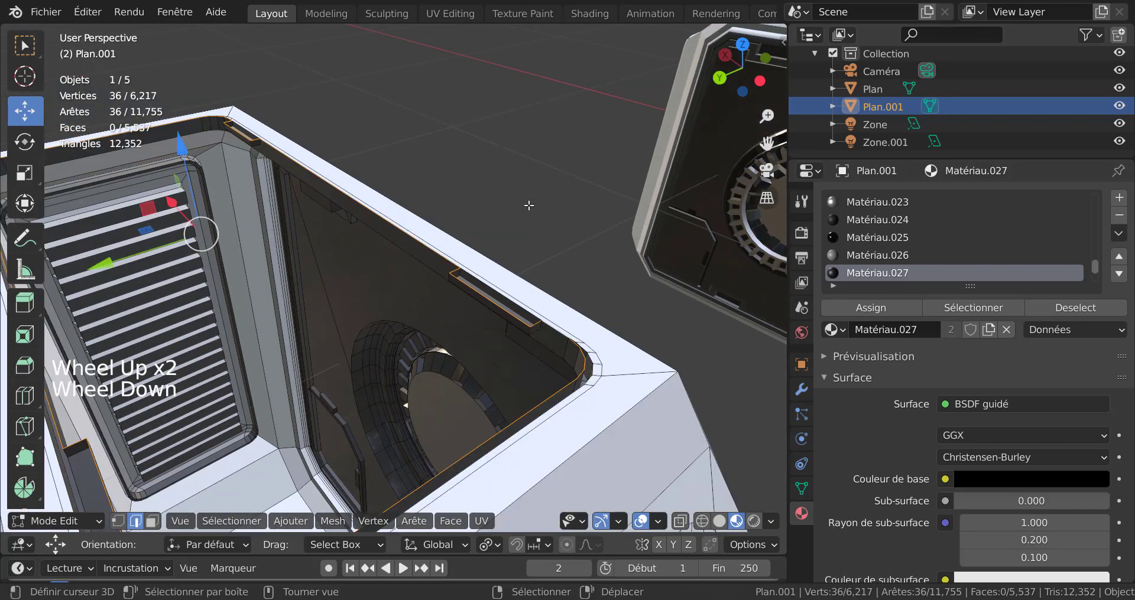
pyautogui.press('f')
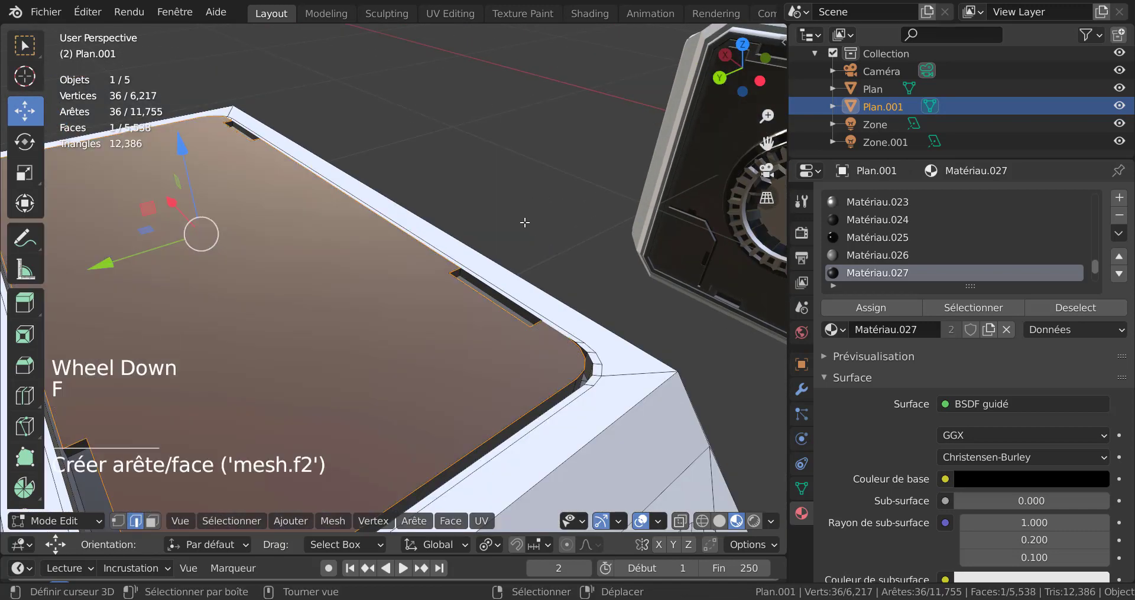
# Examine the filled top panel in Object Mode and Edit Mode from different angles and distances
pyautogui.scroll(-2, 524, 223)
pyautogui.press('Tab')
pyautogui.moveTo(516, 256); pyautogui.dragTo(285, 159, button='middle')
pyautogui.press('Tab')
pyautogui.scroll(3, 497, 281)
pyautogui.scroll(1, 496, 281)
pyautogui.scroll(-3, 459, 269)
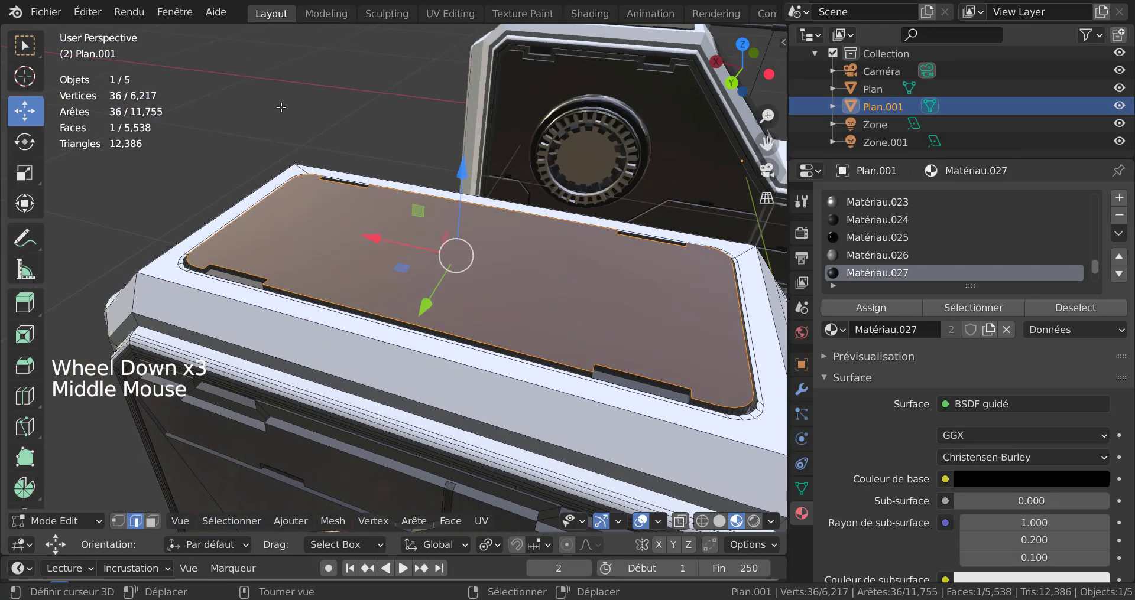
# Cut a rectangle into the top panel face from the top view with the Knife tool, using angle constraint for straight sides
pyautogui.press('KP_7')
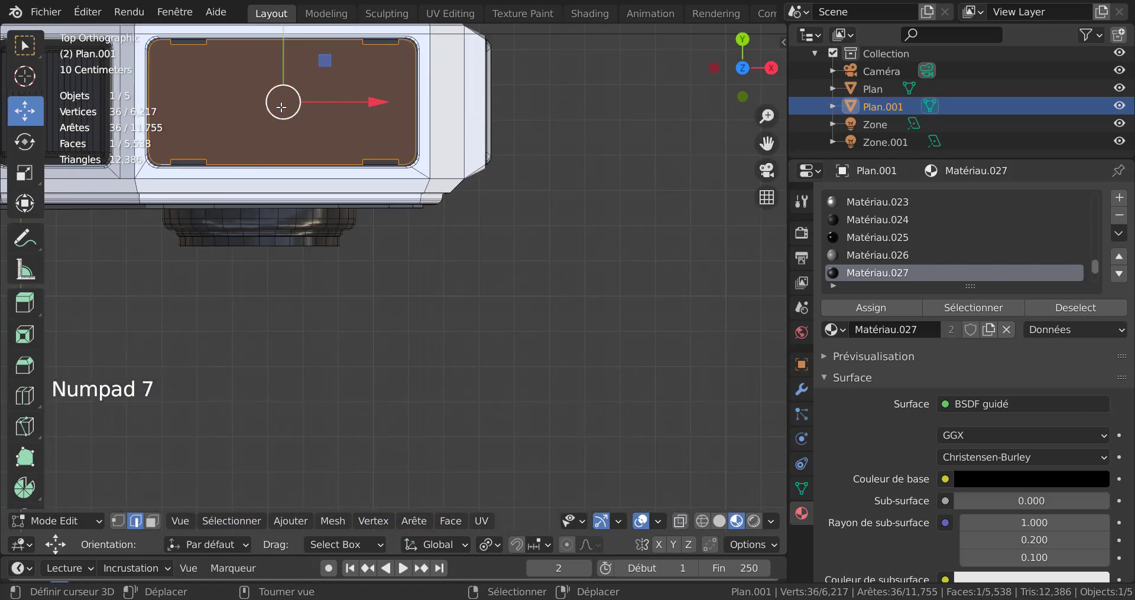
pyautogui.keyDown('shift'); pyautogui.moveTo(281, 107); pyautogui.dragTo(429, 241, button='middle'); pyautogui.keyUp('shift')
pyautogui.scroll(2, 550, 278)
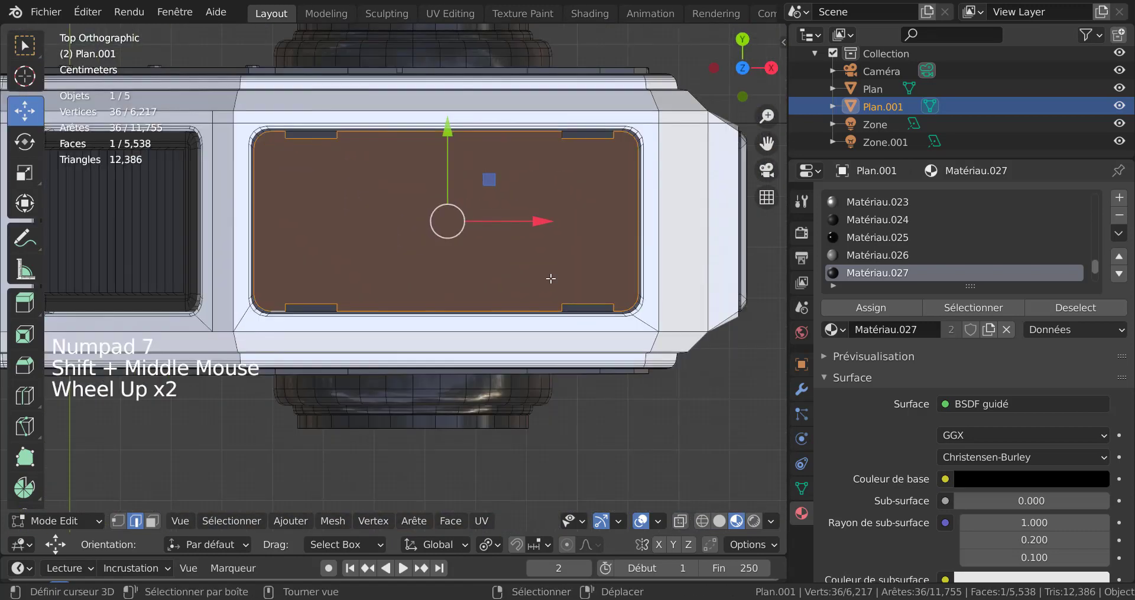
pyautogui.scroll(1, 476, 270)
pyautogui.keyDown('shift'); pyautogui.moveTo(444, 278); pyautogui.dragTo(441, 292, button='middle'); pyautogui.keyUp('shift')
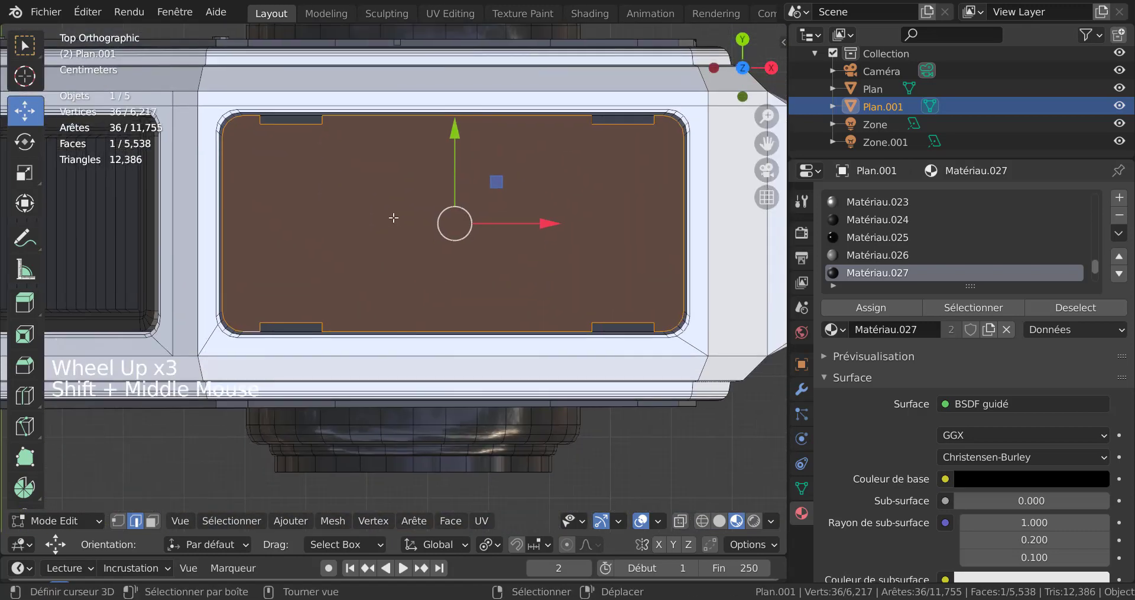
pyautogui.press('k')
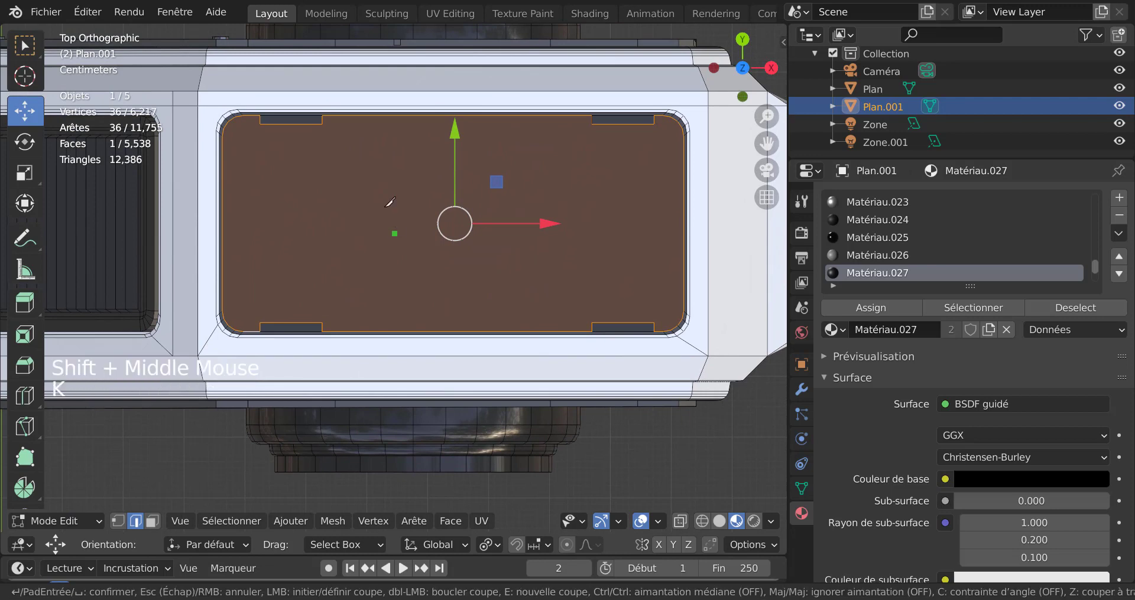
pyautogui.click(347, 115)
pyautogui.click(358, 177)
pyautogui.press('c')
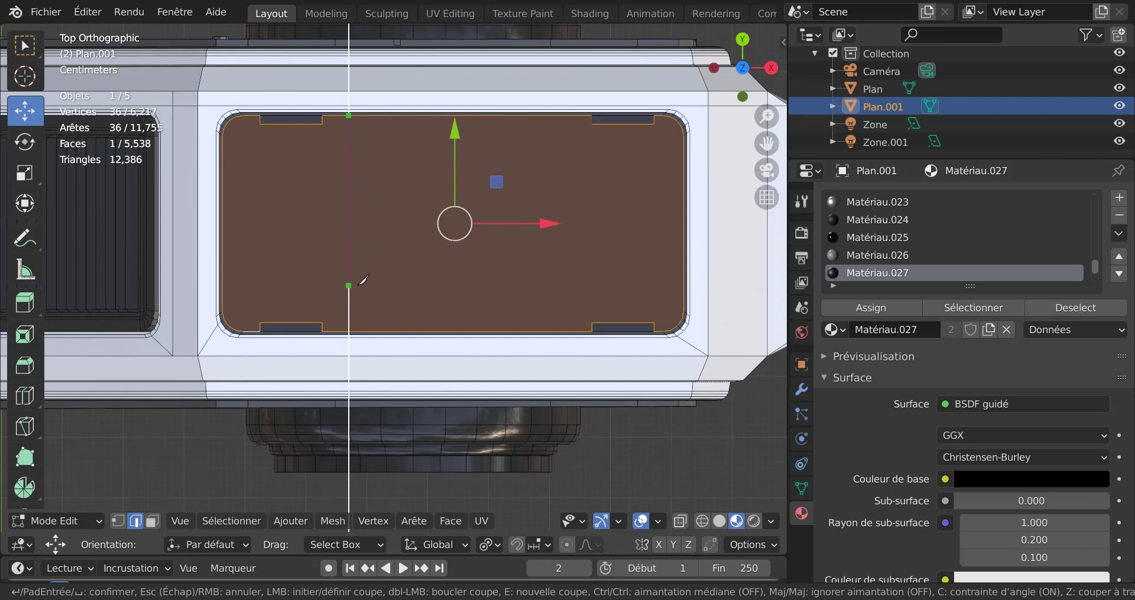
pyautogui.click(348, 285)
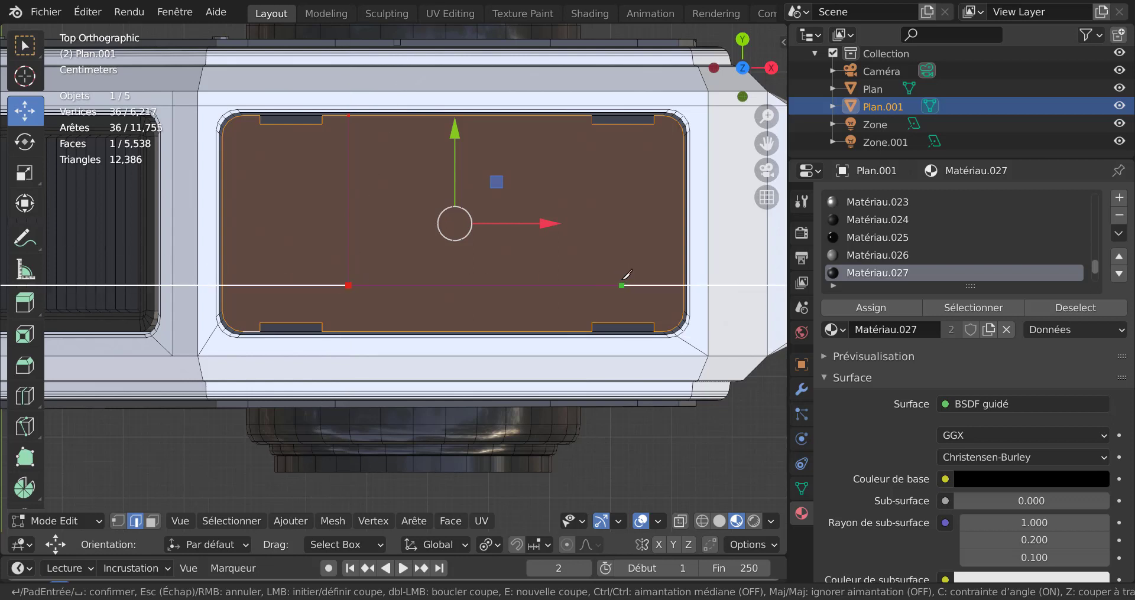
pyautogui.click(621, 286)
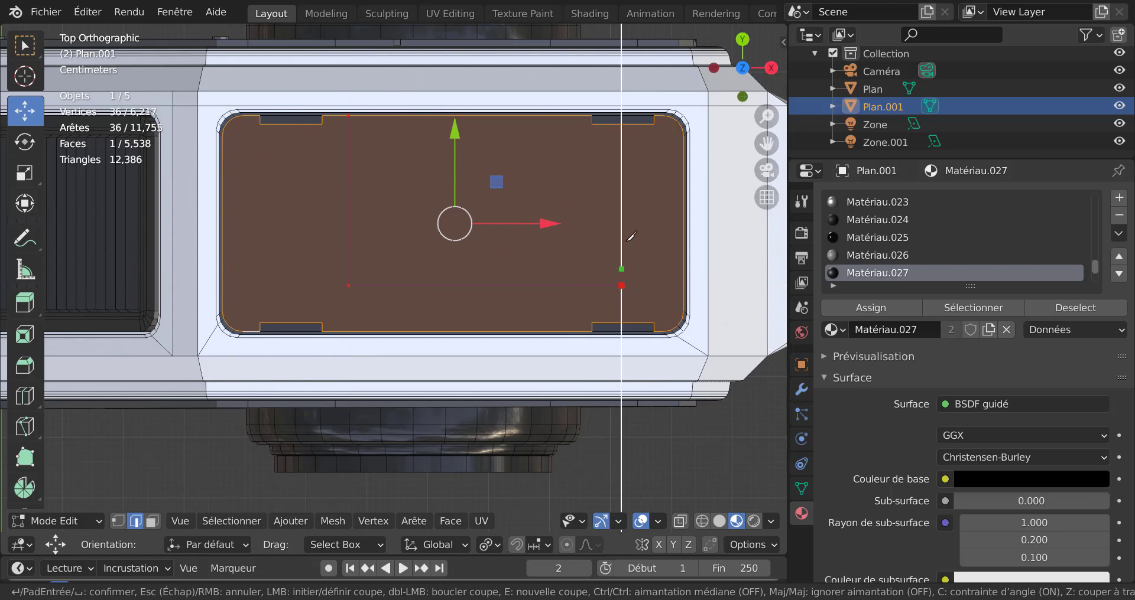
pyautogui.click(621, 160)
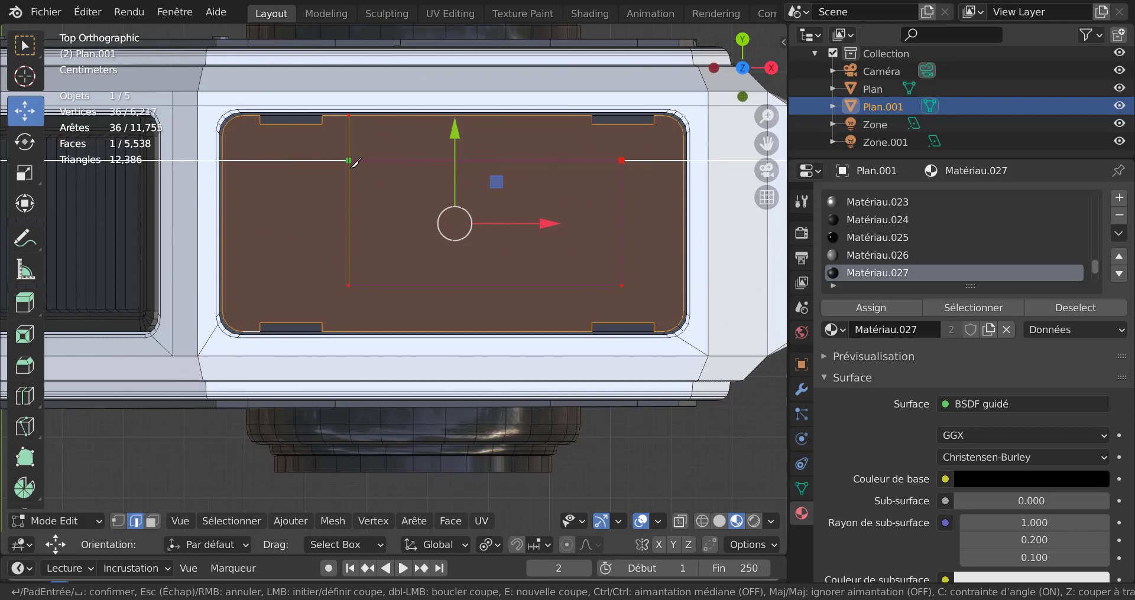
pyautogui.click(348, 160)
pyautogui.press('Return')
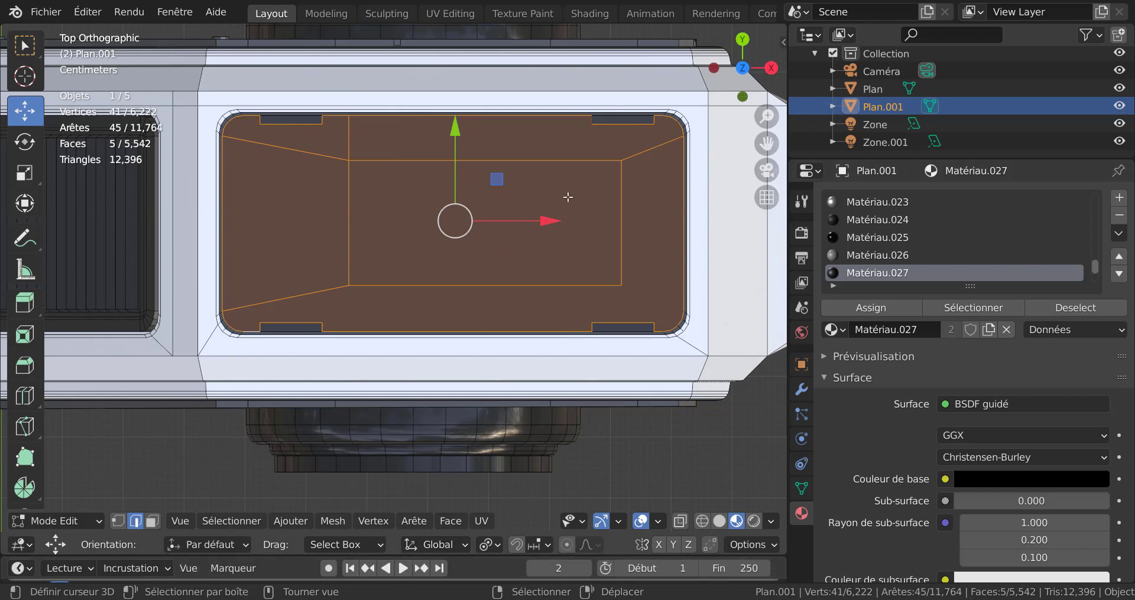
# Select only the knife-cut rectangular face, scale it by about 1.148 and move it about -0.041 m in X and -0.0015 m in Y
pyautogui.press('3')
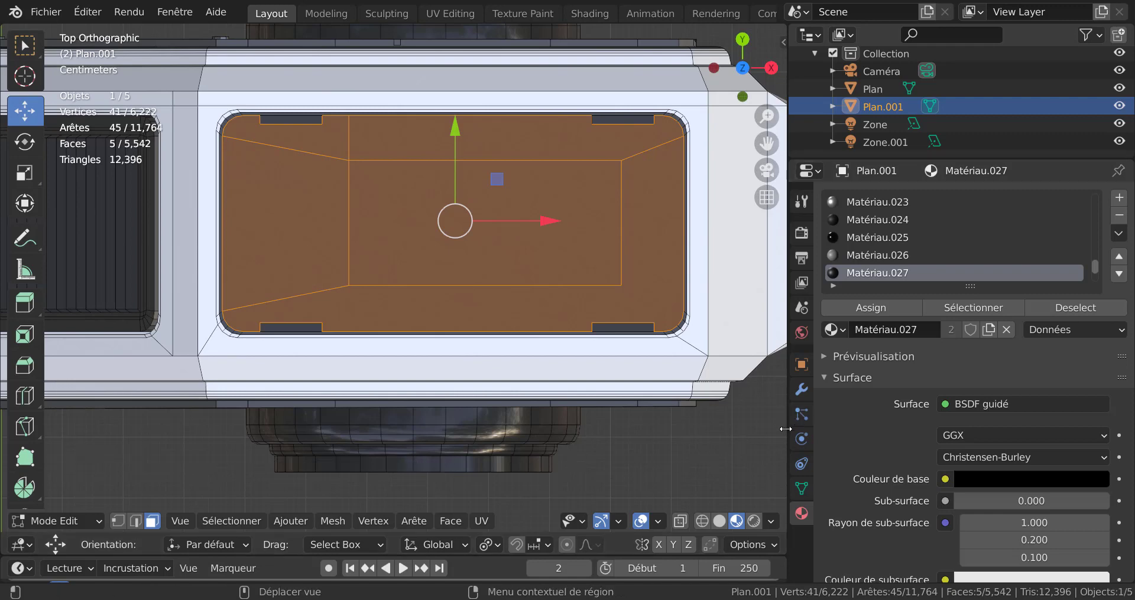
pyautogui.moveTo(785, 423); pyautogui.dragTo(1072, 423)
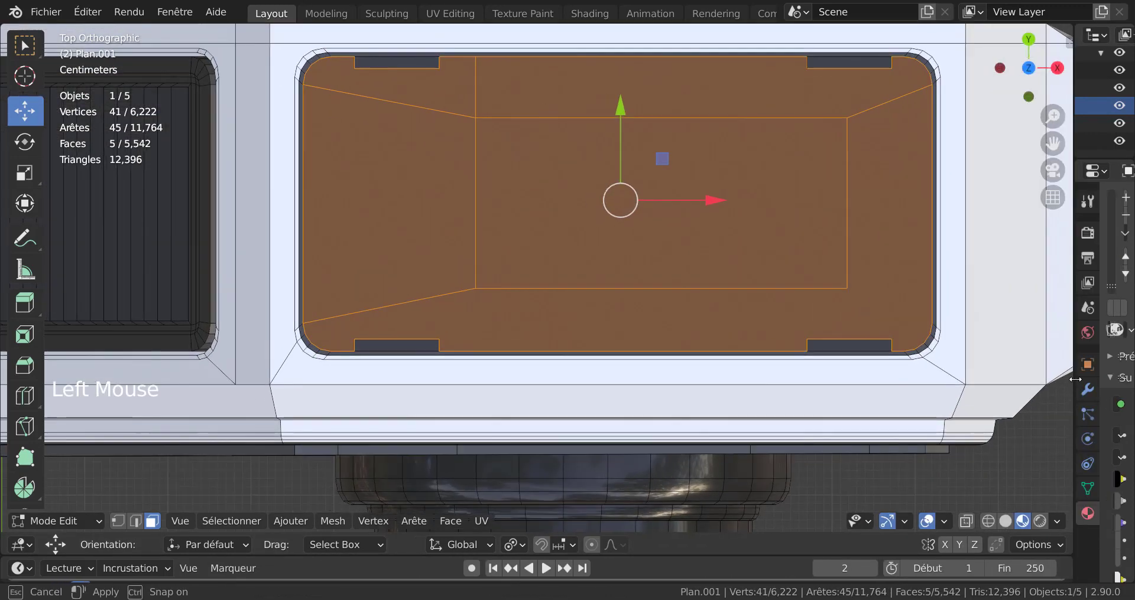
pyautogui.scroll(-3, 695, 275)
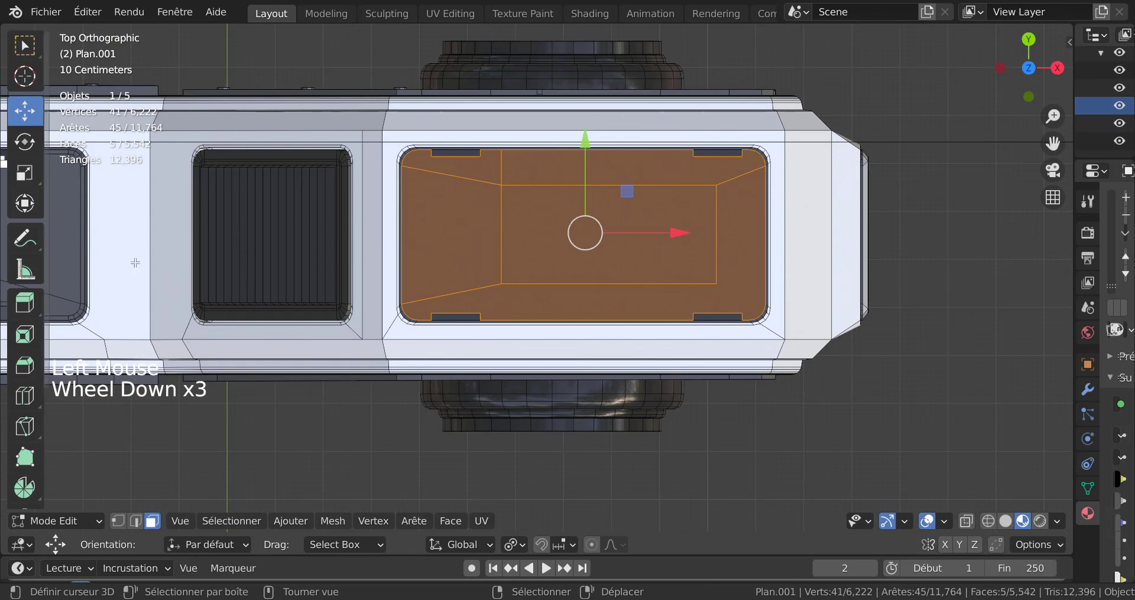
pyautogui.rightClick(620, 231)
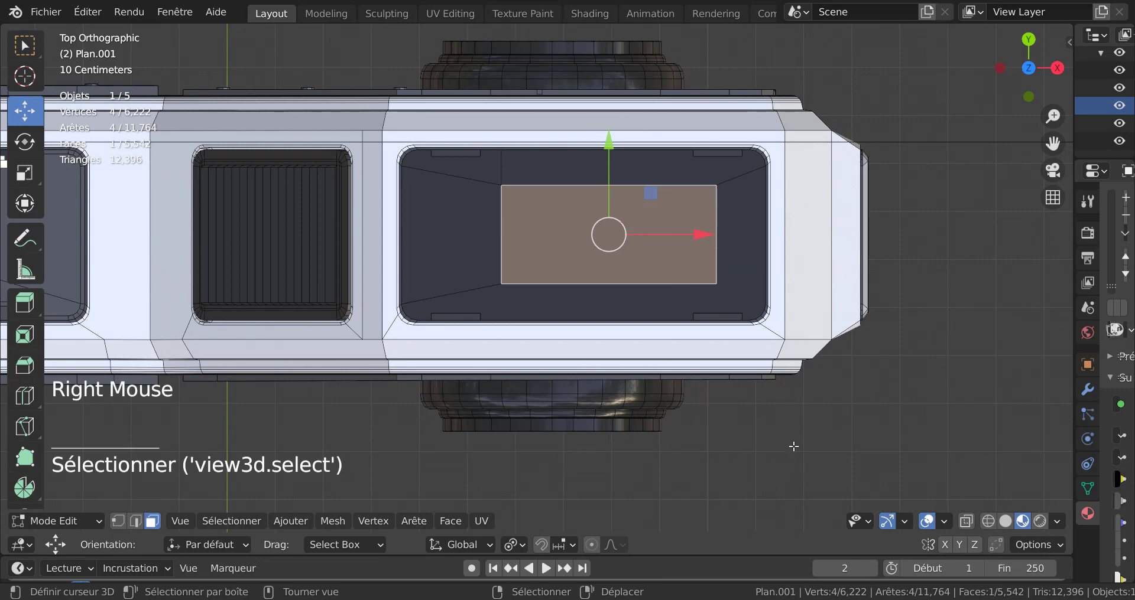
pyautogui.press('s')
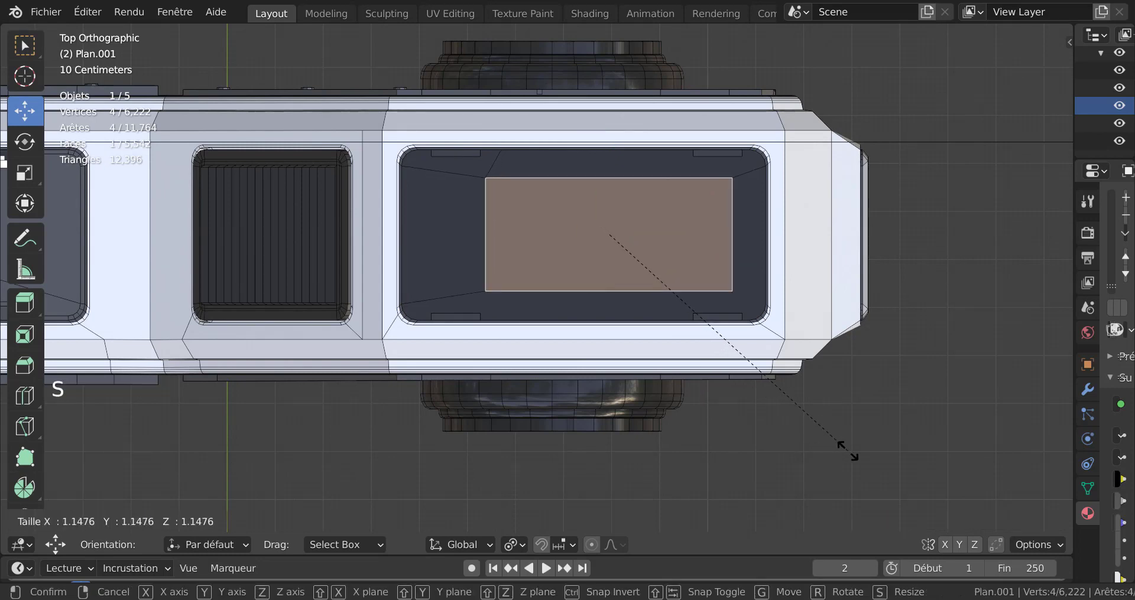
pyautogui.click(839, 447)
pyautogui.press('g')
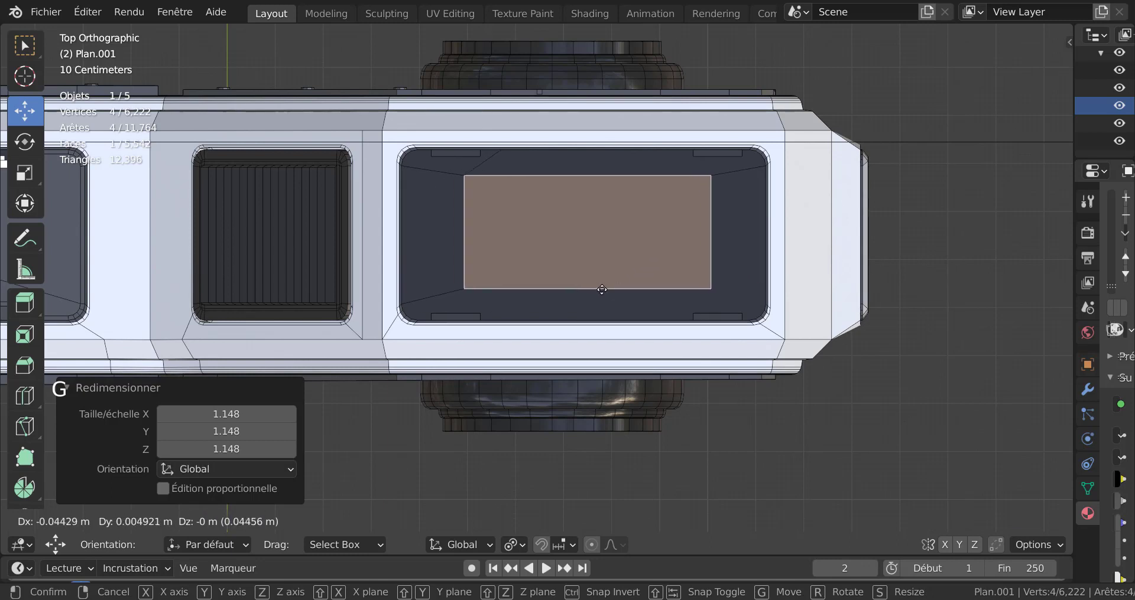
pyautogui.press('shift')
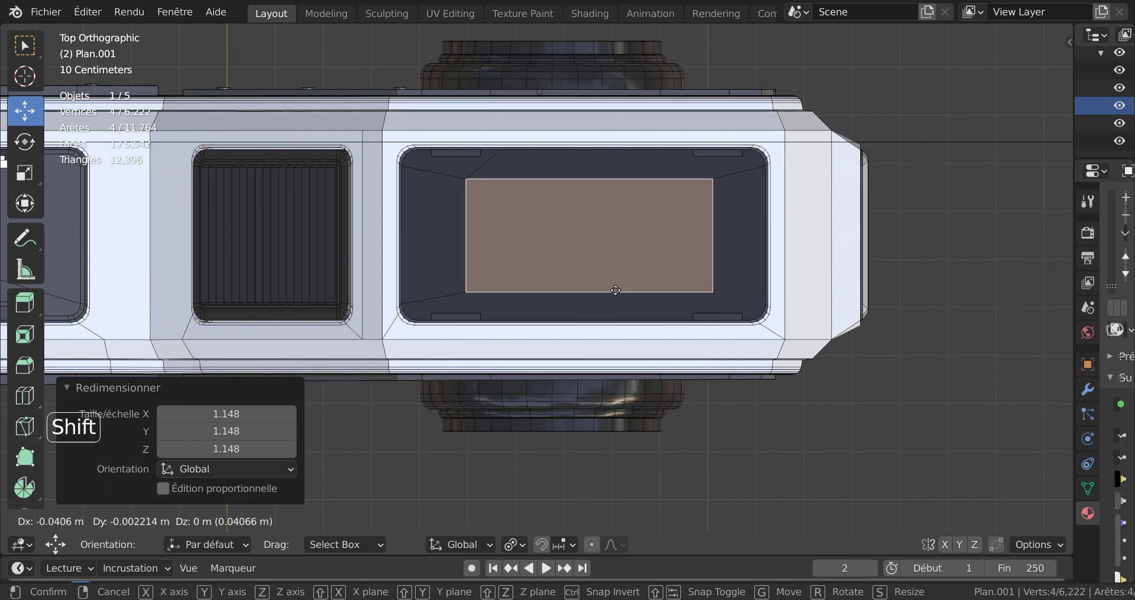
pyautogui.click(604, 289)
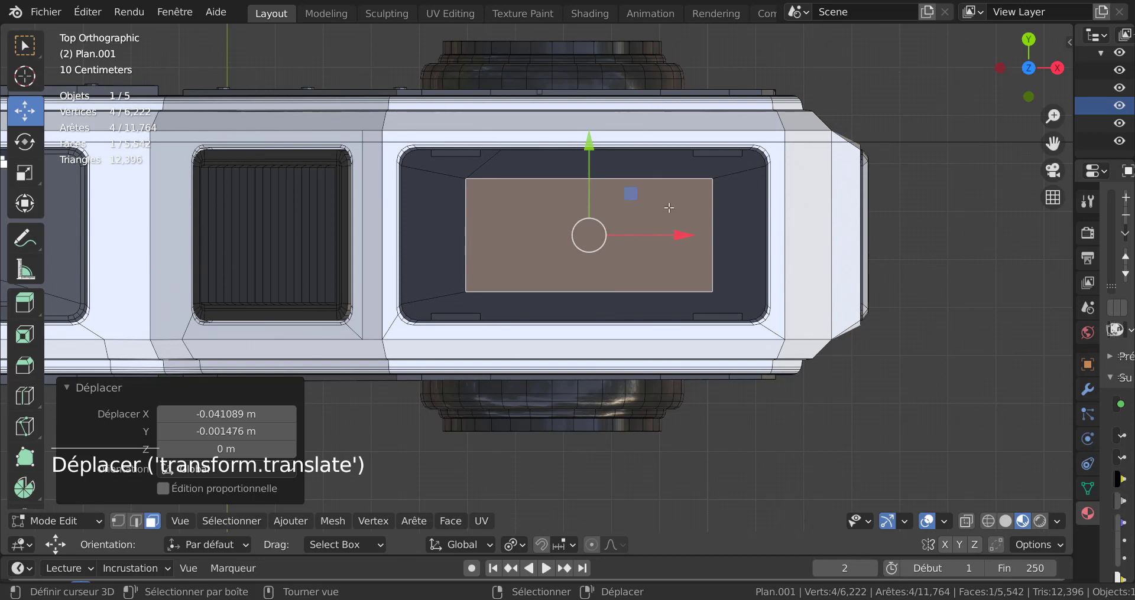
# Adjust the rectangular face's length along X only, scaling it by about 1.268 and again by about 0.868
pyautogui.press('s')
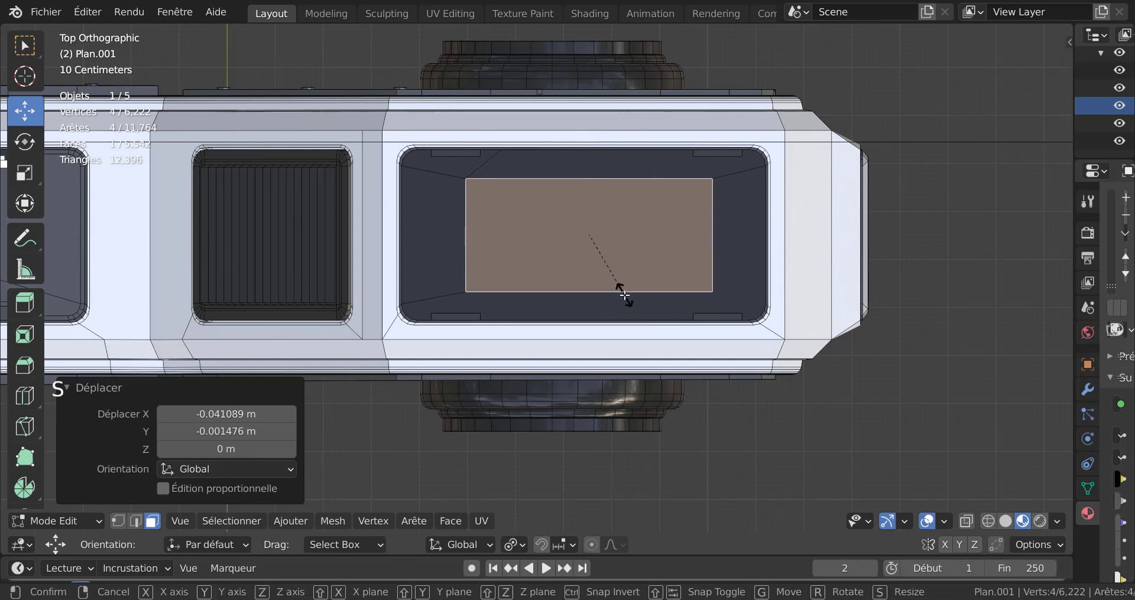
pyautogui.press('x')
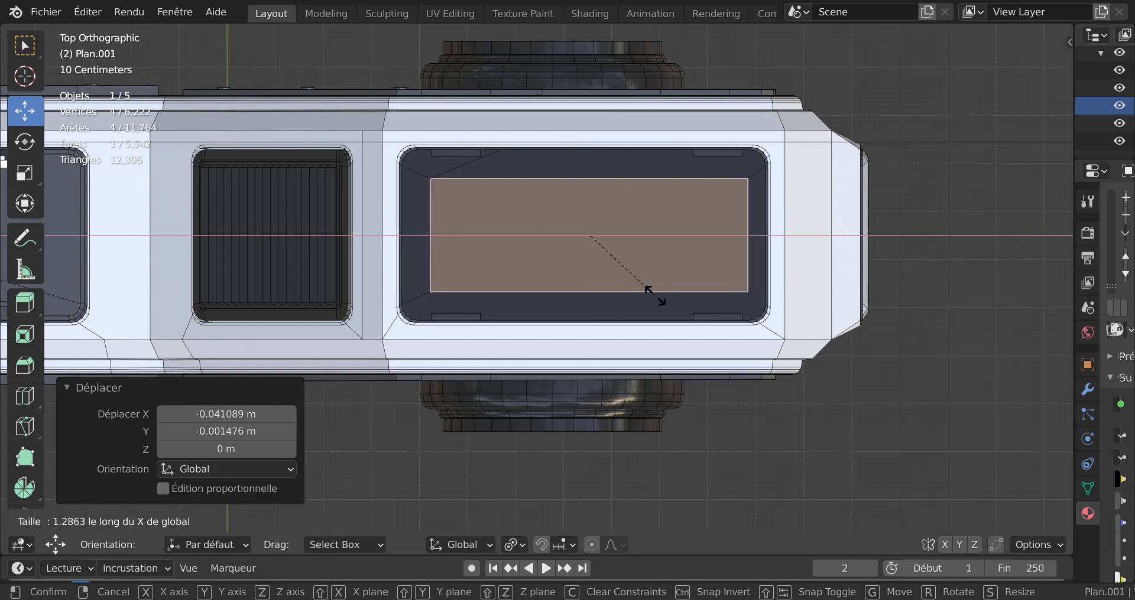
pyautogui.click(653, 297)
pyautogui.scroll(1, 511, 247)
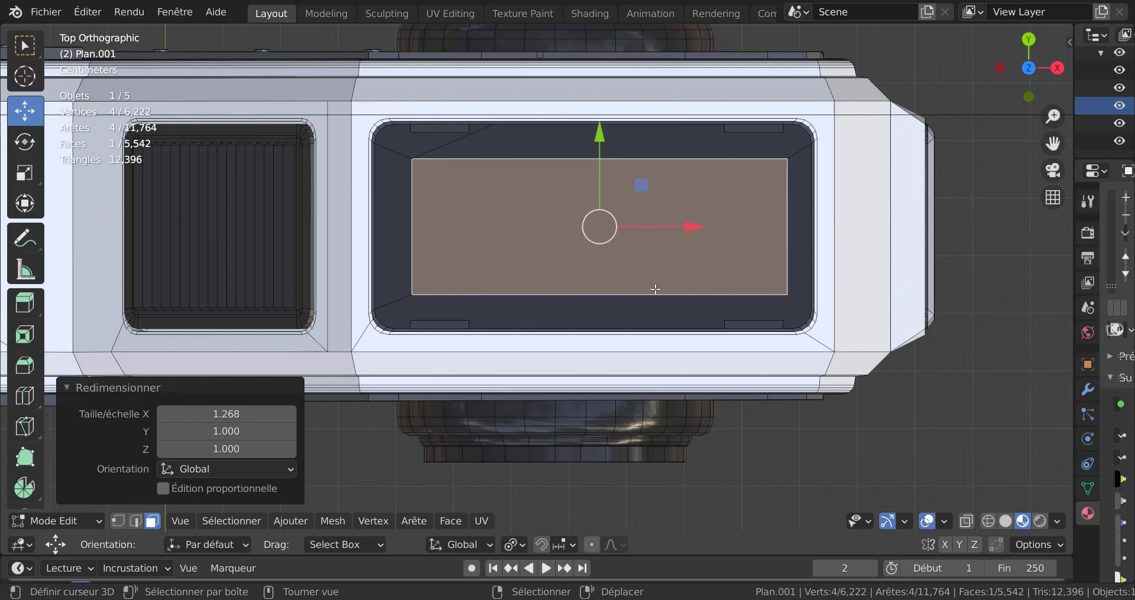
pyautogui.press('s')
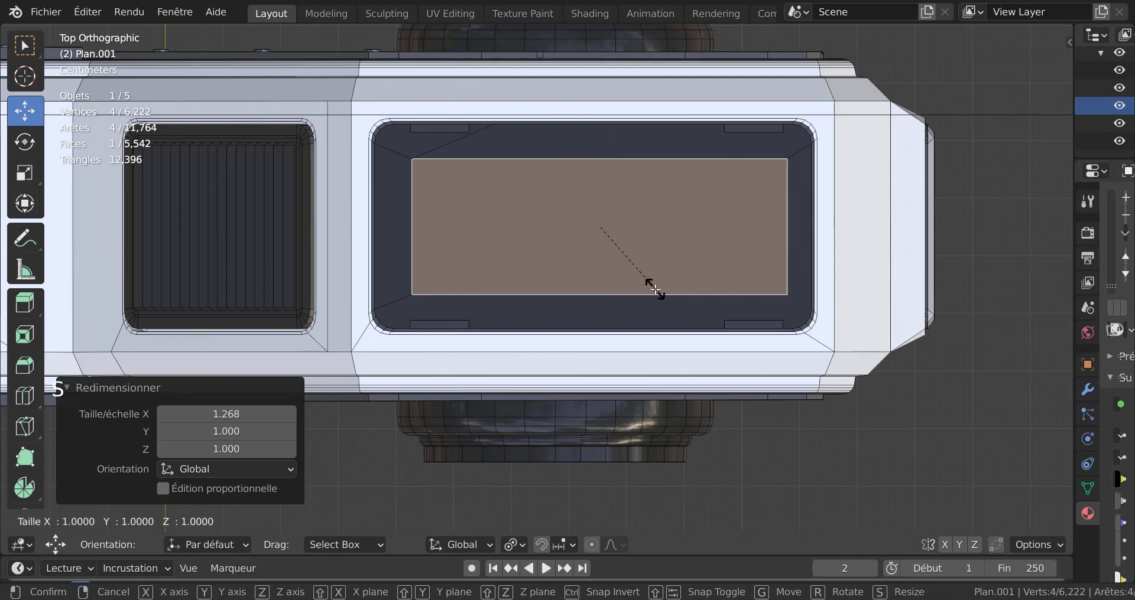
pyautogui.press('x')
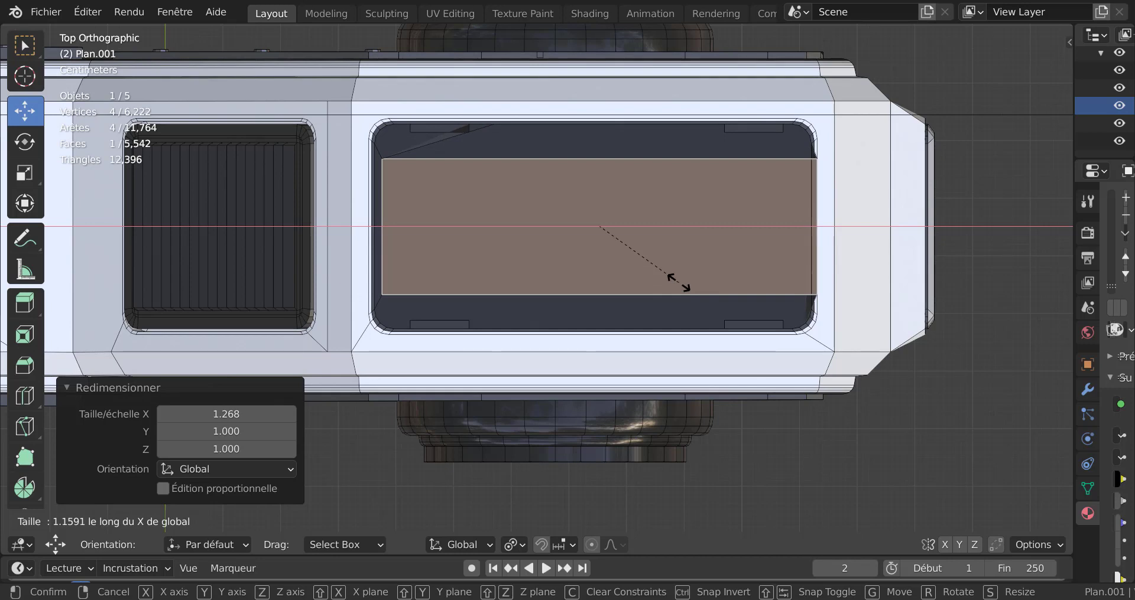
pyautogui.click(619, 296)
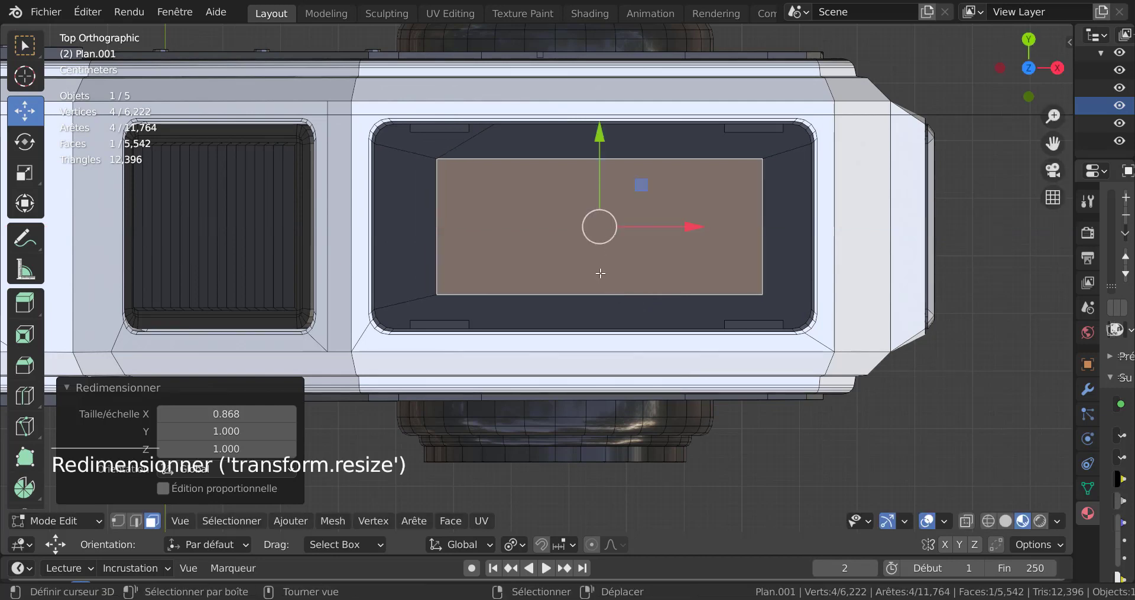
pyautogui.scroll(1, 598, 276)
pyautogui.scroll(-2, 598, 276)
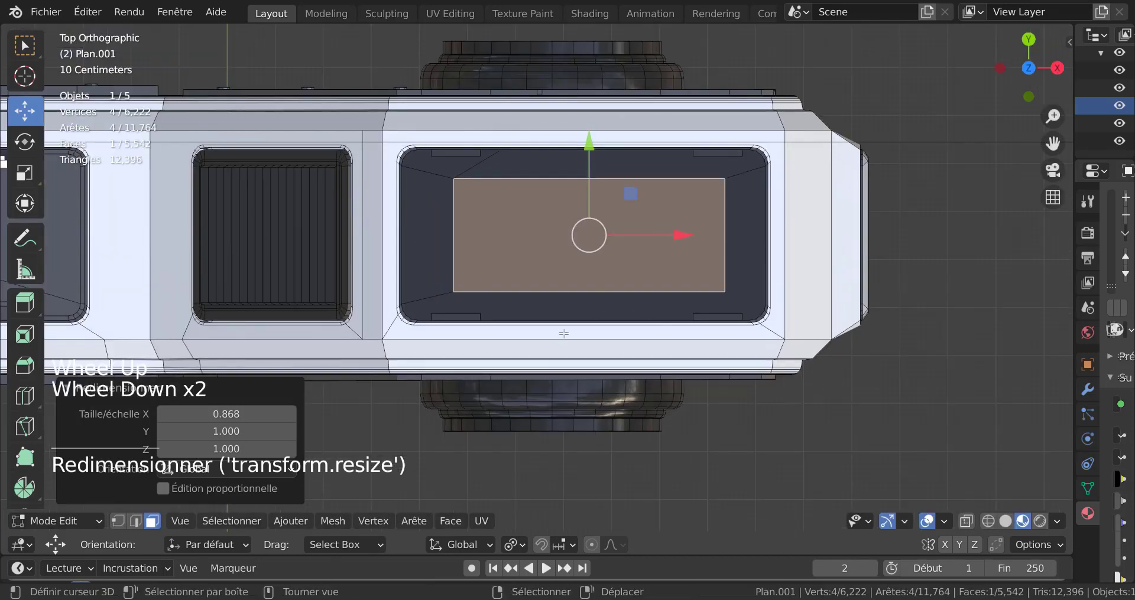
# Extrude the rectangular face upward twice, by about 0.063 m and about 0.060 m, to form a two-section block
pyautogui.moveTo(475, 331); pyautogui.dragTo(627, 373, button='middle')
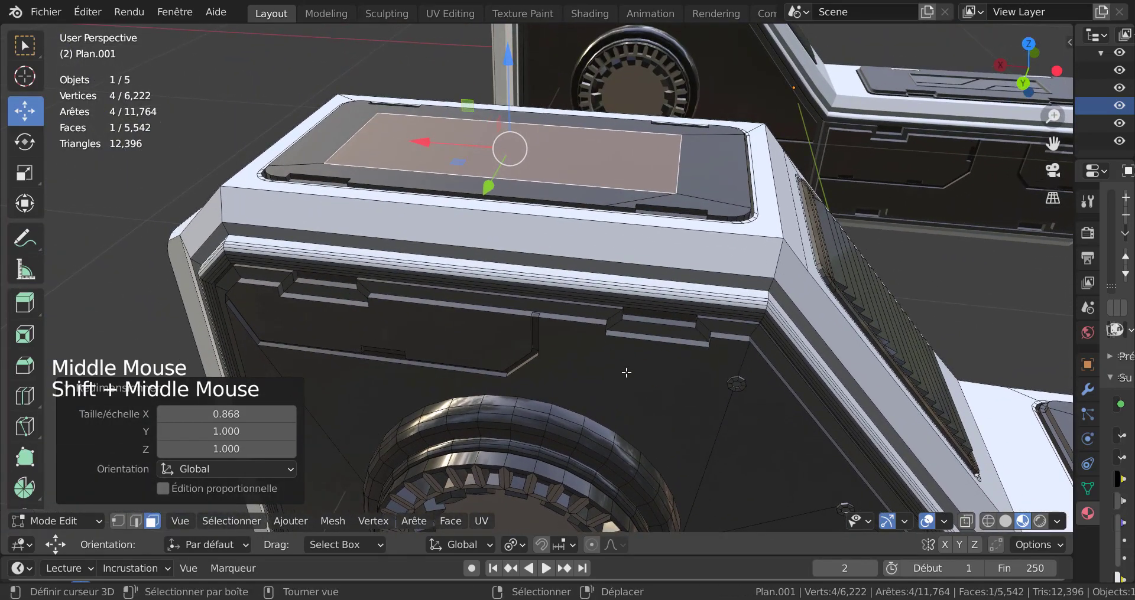
pyautogui.press('e')
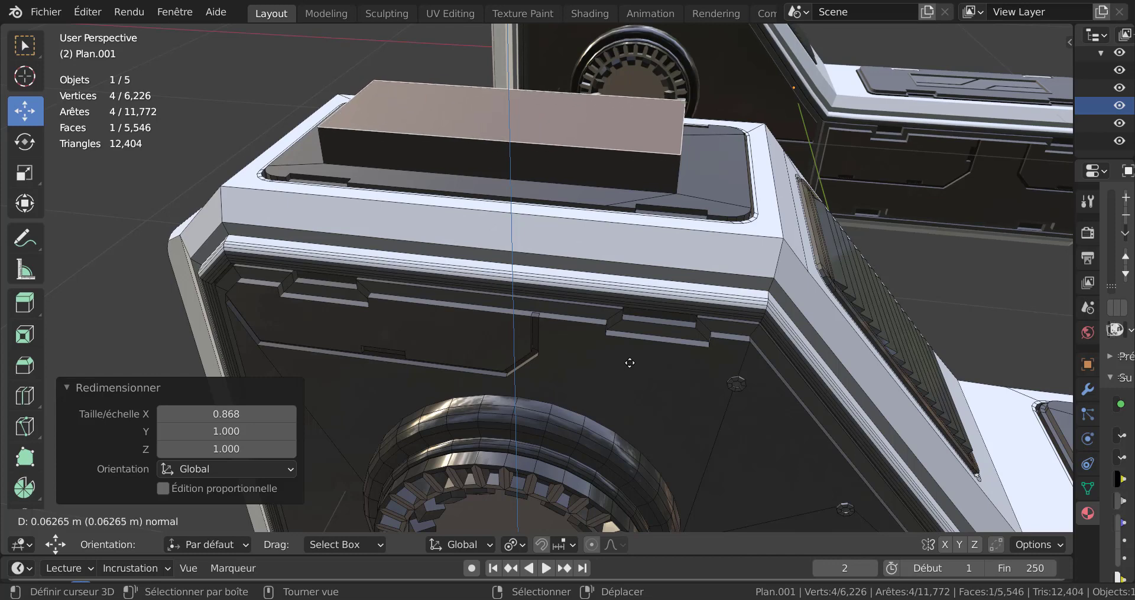
pyautogui.click(629, 363)
pyautogui.scroll(-2, 633, 358)
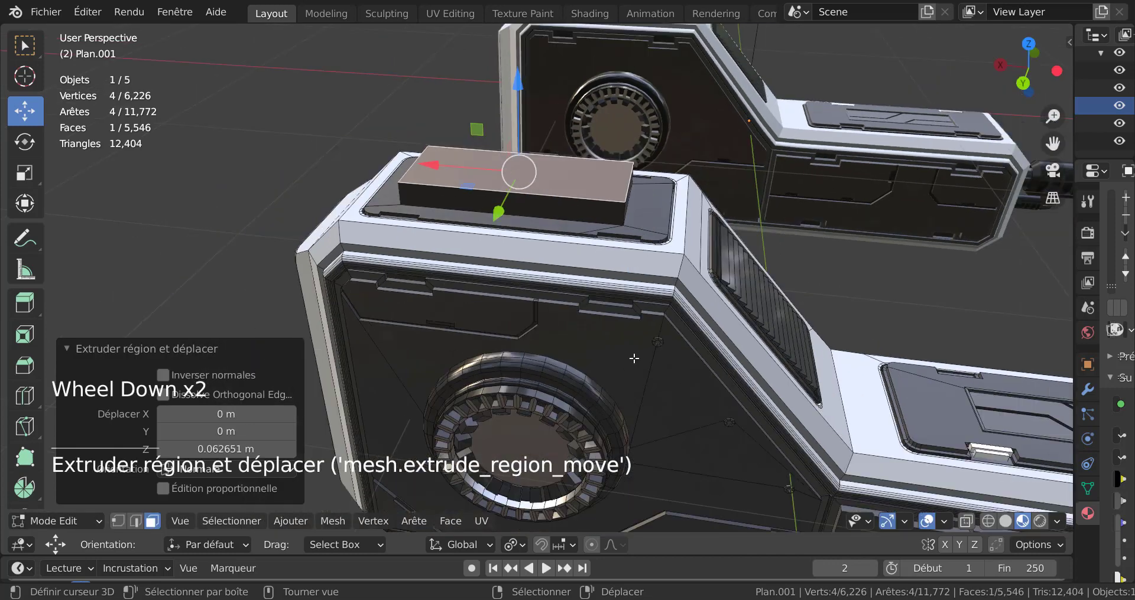
pyautogui.press('e')
pyautogui.click(638, 399)
pyautogui.scroll(-3, 638, 401)
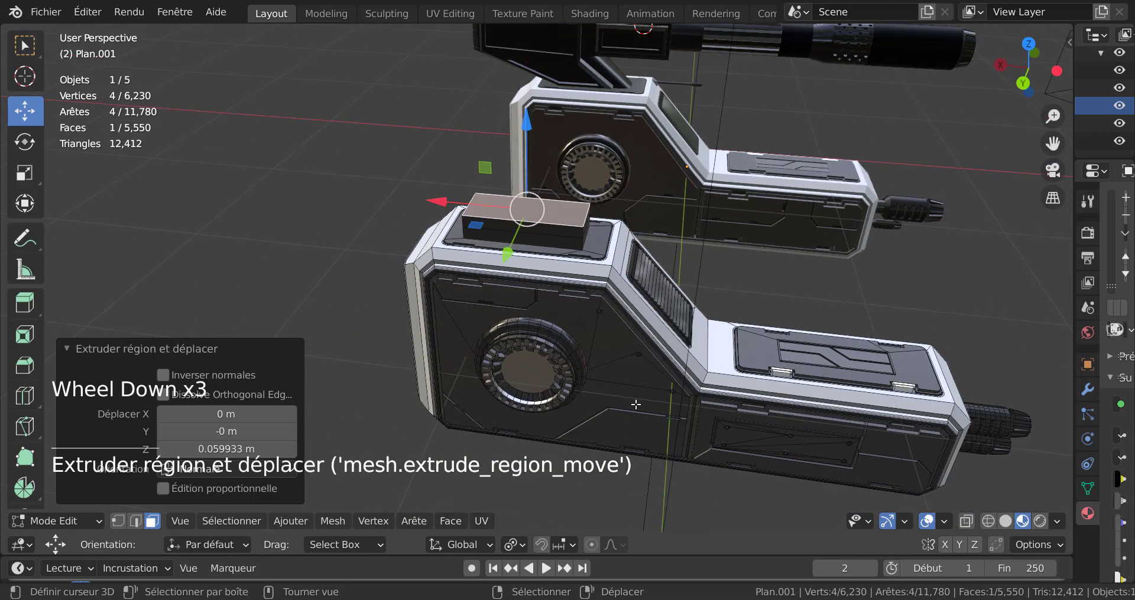
# Shift the block's top face about 0.185 m along X so the upper section slants toward the module's rear
pyautogui.press('g')
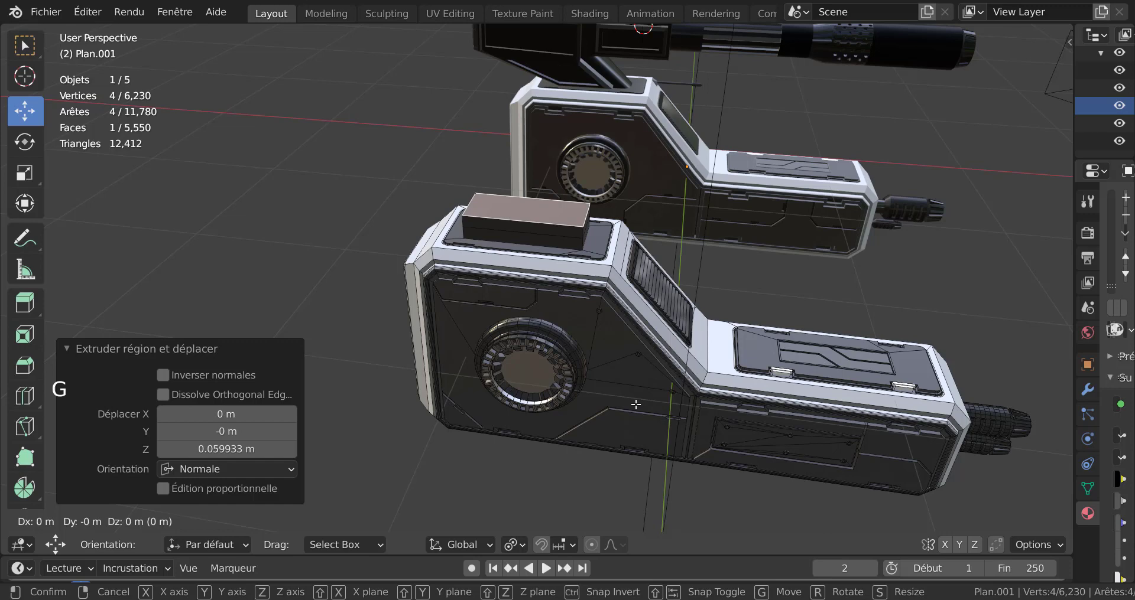
pyautogui.press('x')
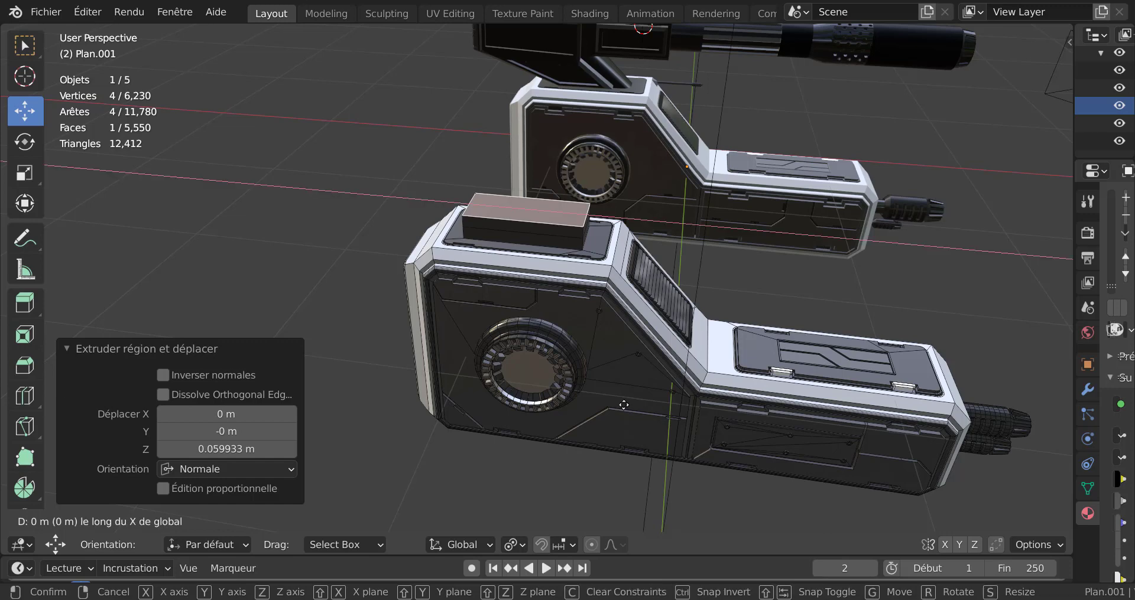
pyautogui.click(597, 405)
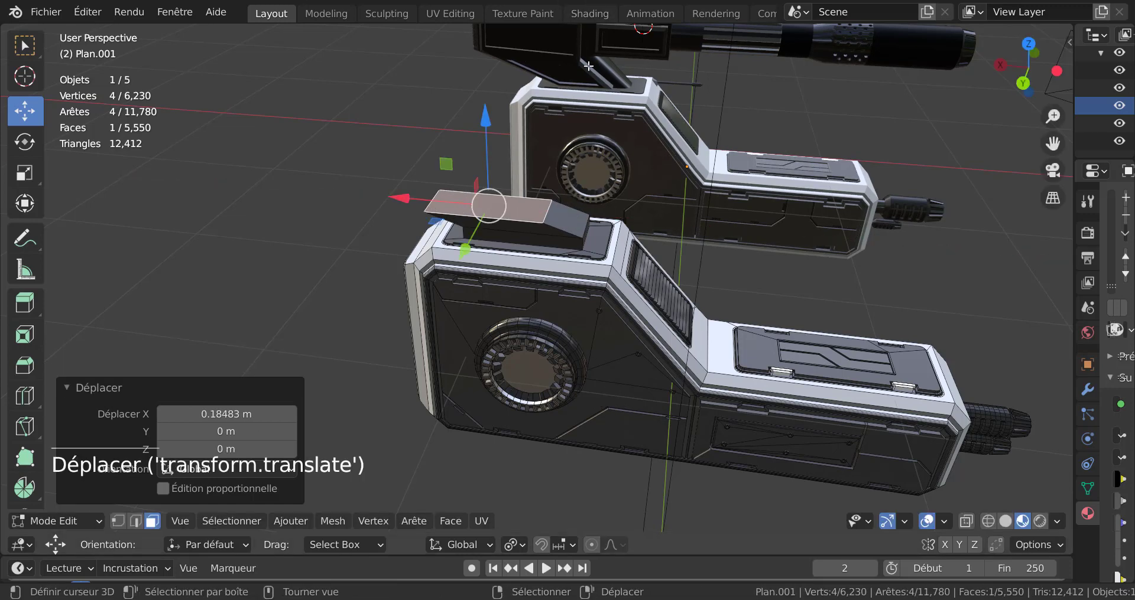
pyautogui.moveTo(588, 66); pyautogui.dragTo(431, 167, button='middle')
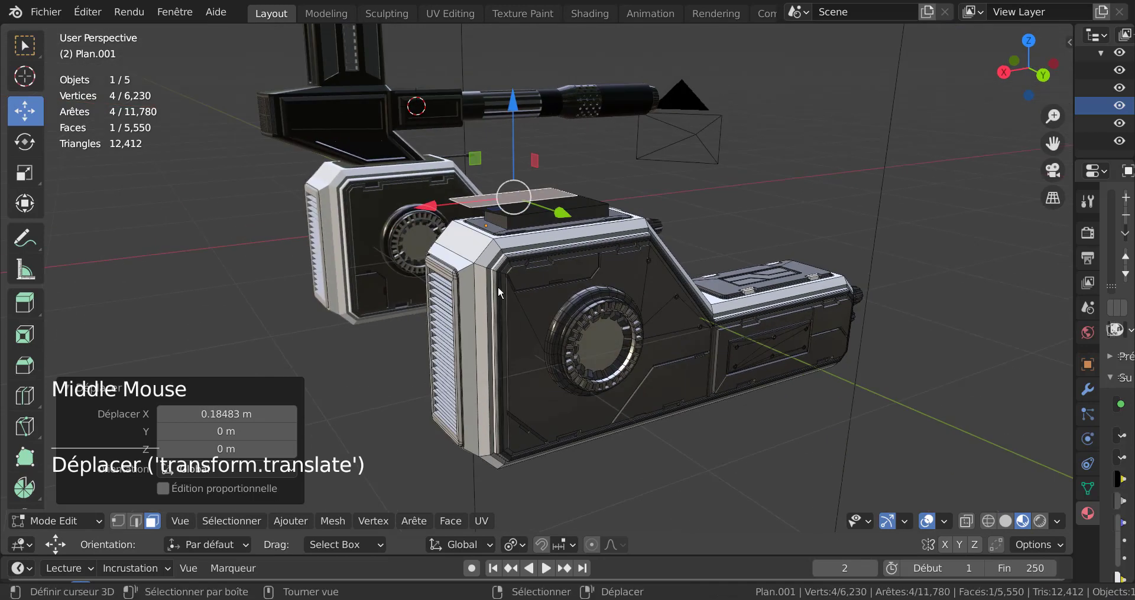
# Extrude the shifted top face straight up by about 0.17 m and return to Object Mode
pyautogui.press('Tab')
pyautogui.moveTo(424, 331); pyautogui.dragTo(358, 328, button='middle')
pyautogui.moveTo(709, 293); pyautogui.dragTo(542, 267, button='middle')
pyautogui.scroll(2, 785, 253)
pyautogui.press('Tab')
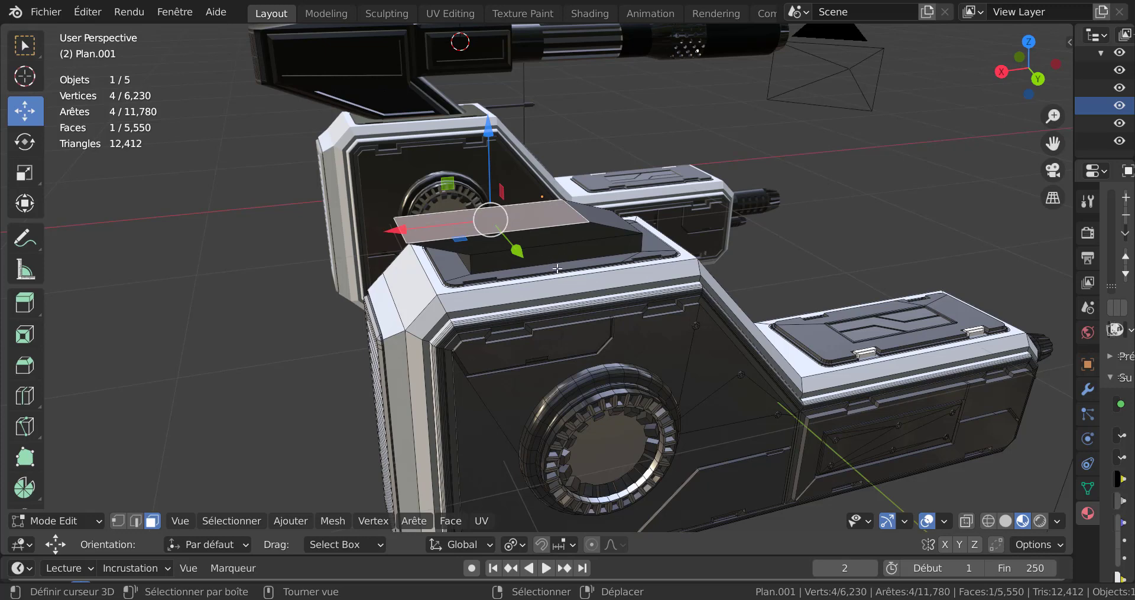
pyautogui.press('e')
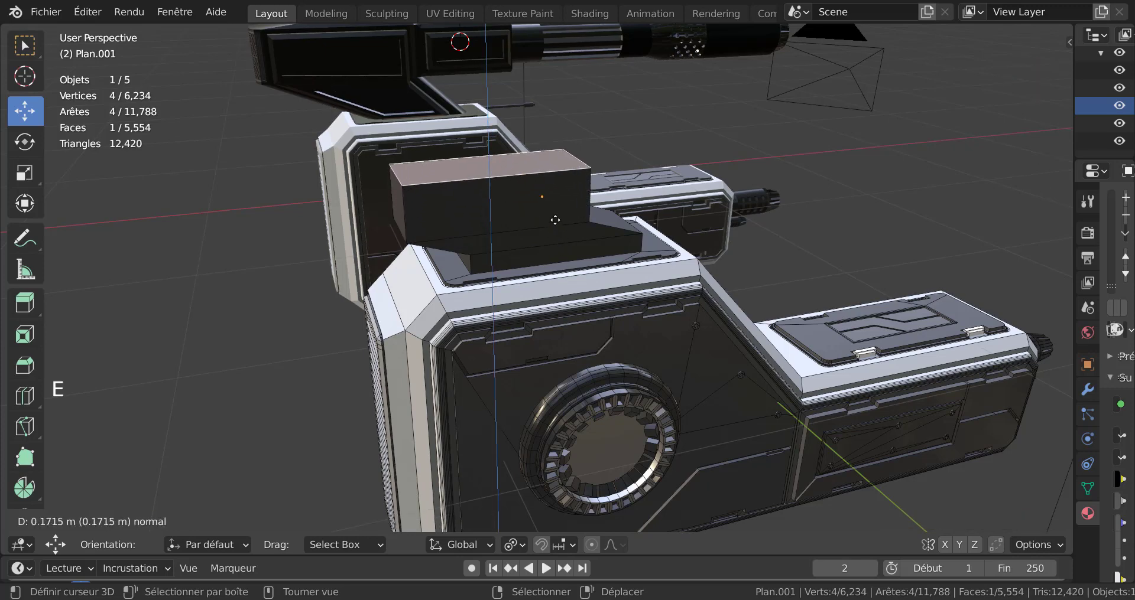
pyautogui.click(552, 218)
pyautogui.press('Tab')
# Examine the raised block on the side module from several angles against the matching module and the gun mount
pyautogui.scroll(-3, 552, 225)
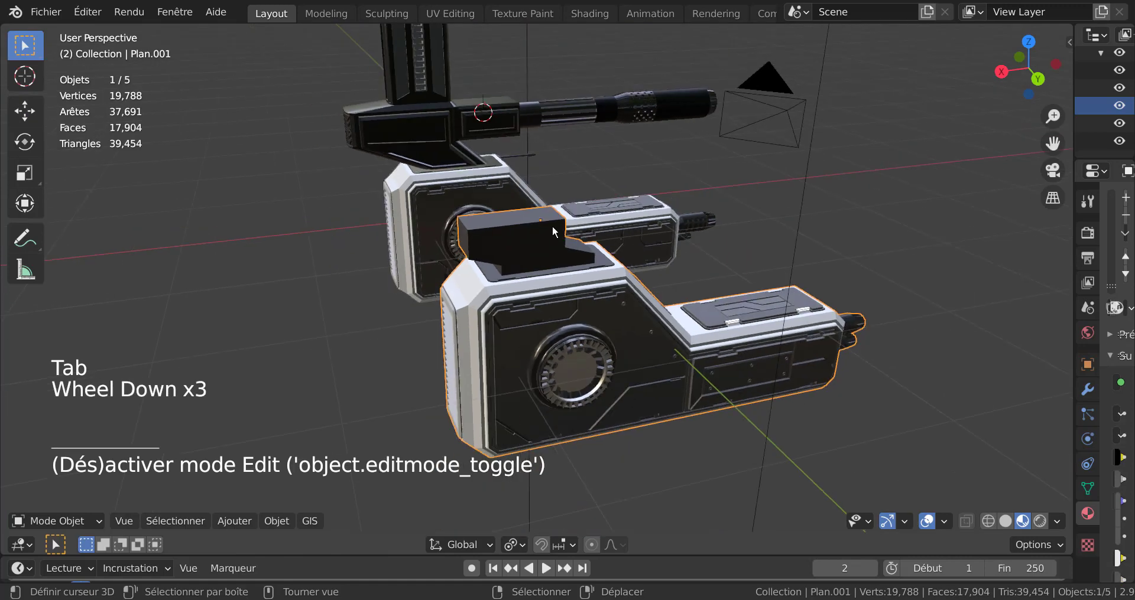
pyautogui.moveTo(552, 225)
pyautogui.mouseDown(button='middle')
pyautogui.moveTo(377, 225)
pyautogui.moveTo(566, 216)
pyautogui.moveTo(683, 180)
pyautogui.moveTo(380, 223)
pyautogui.moveTo(536, 235)
pyautogui.mouseUp(button='middle')
pyautogui.scroll(3, 526, 207)
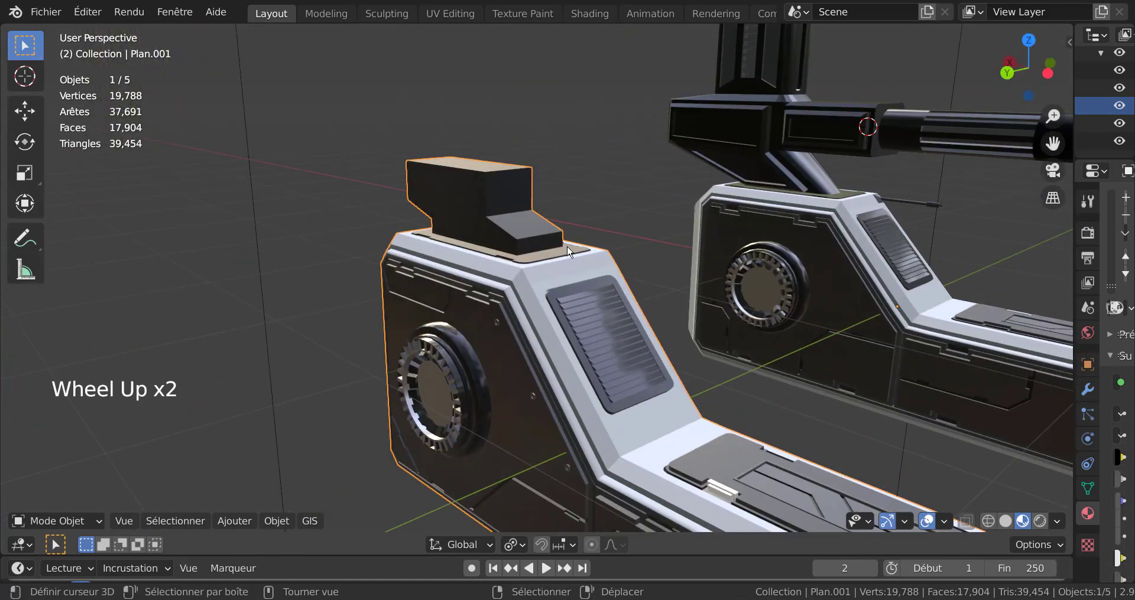
pyautogui.scroll(-3, 532, 133)
pyautogui.moveTo(577, 171); pyautogui.dragTo(719, 202, button='middle')
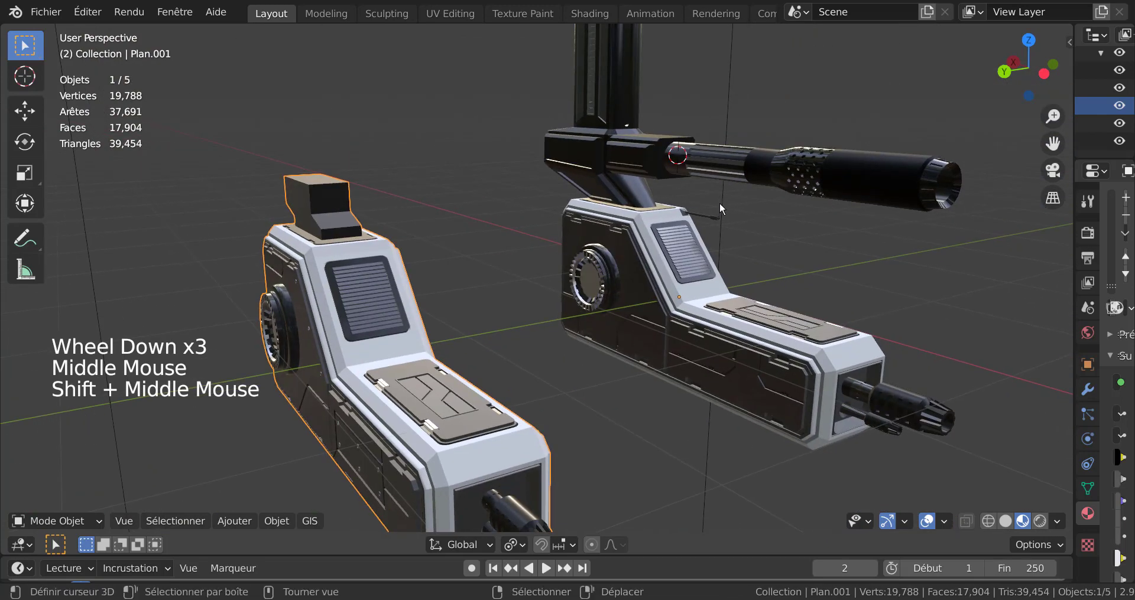
pyautogui.scroll(2, 328, 233)
pyautogui.keyDown('shift'); pyautogui.moveTo(322, 223); pyautogui.dragTo(511, 210, button='middle'); pyautogui.keyUp('shift')
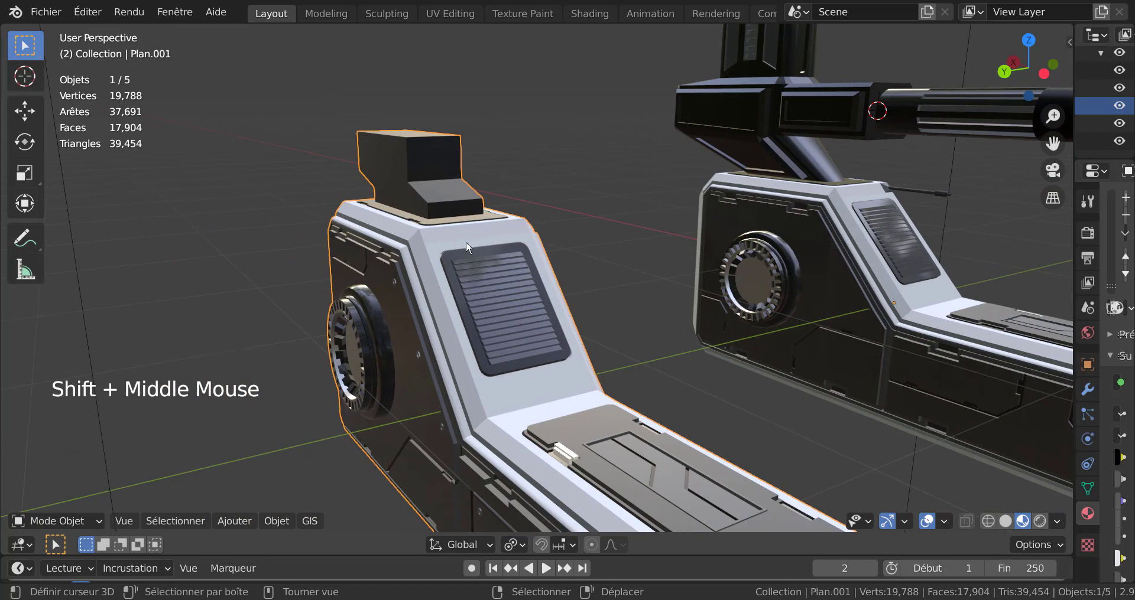
pyautogui.scroll(-1, 465, 242)
pyautogui.moveTo(536, 260); pyautogui.dragTo(484, 221, button='middle')
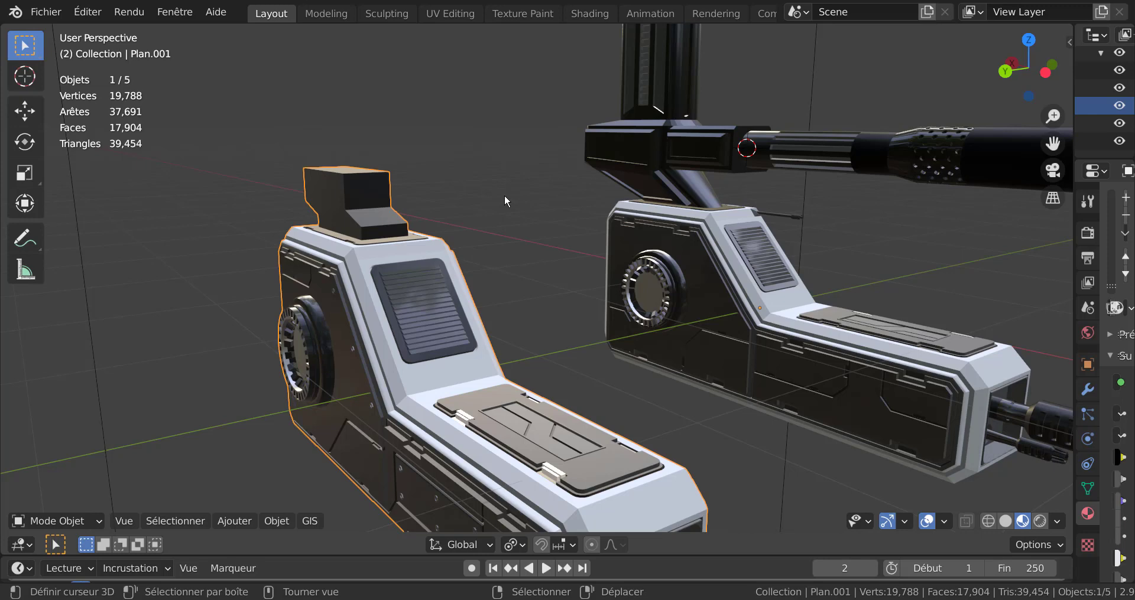
pyautogui.keyDown('shift'); pyautogui.moveTo(505, 197); pyautogui.dragTo(514, 254, button='middle'); pyautogui.keyUp('shift')
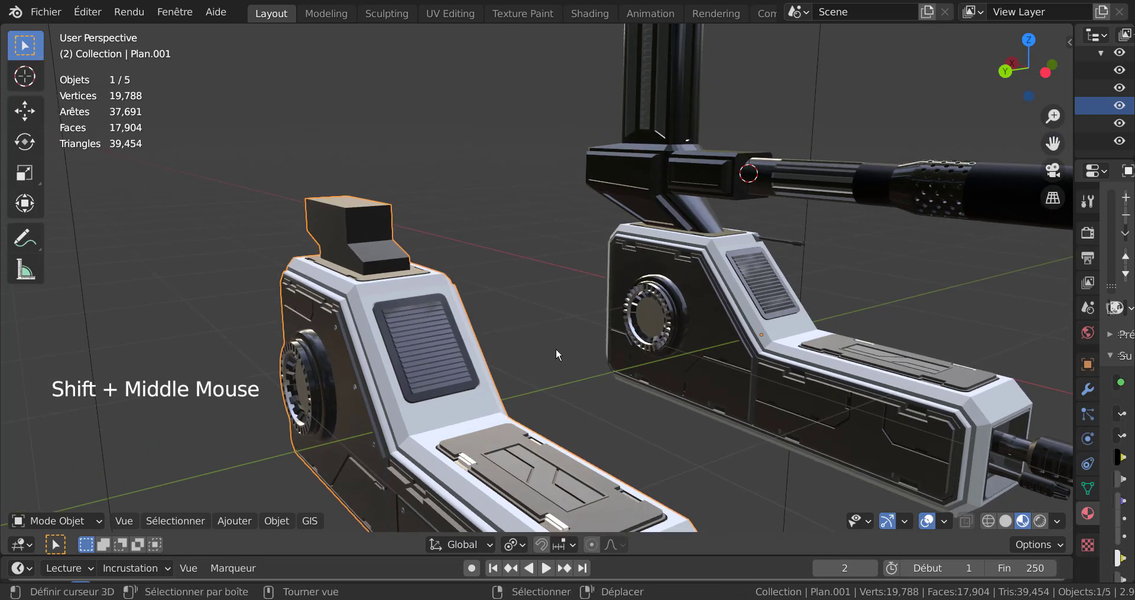